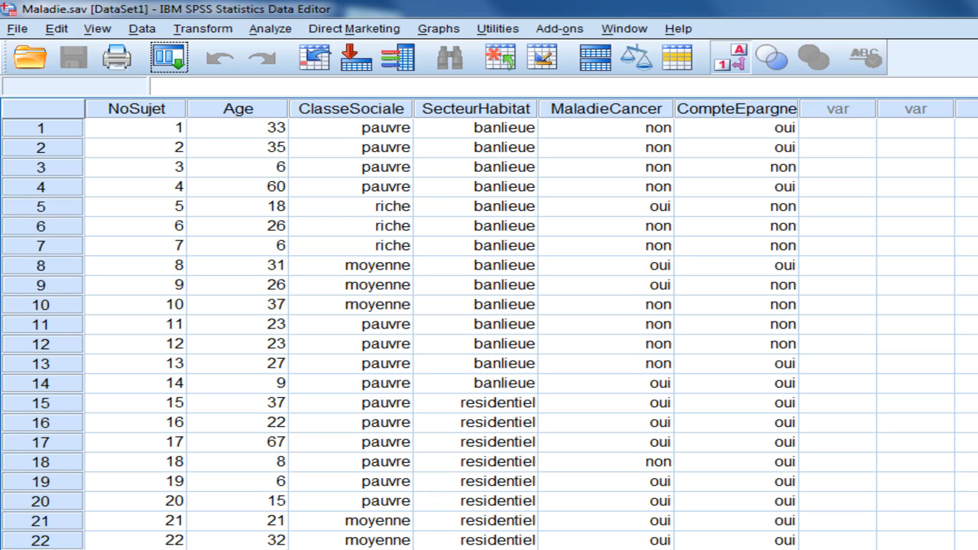
Look through the cases and variables of the Maladie.sav data set, from the first rows to about row 38.
scroll(488, 333, down, 16)
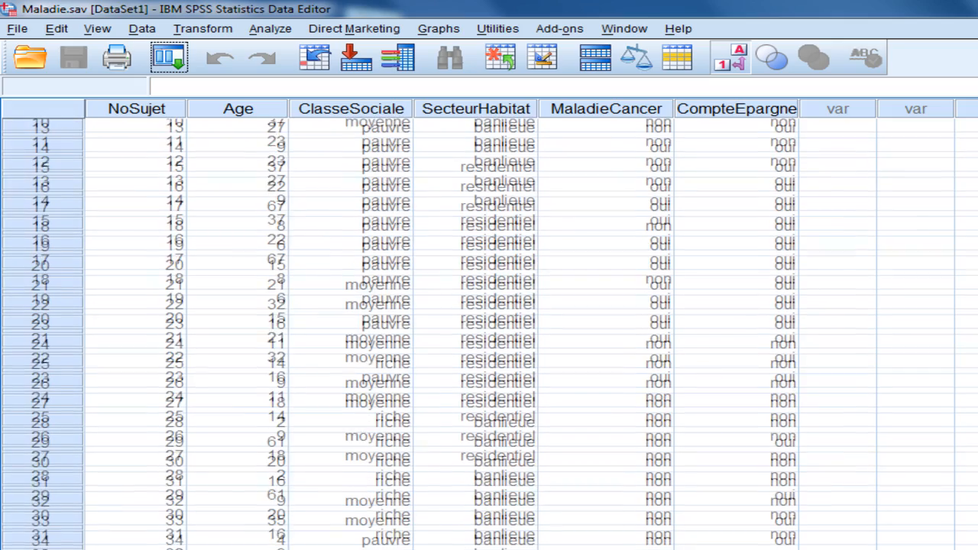
scroll(489, 333, up, 6)
scroll(489, 333, up, 11)
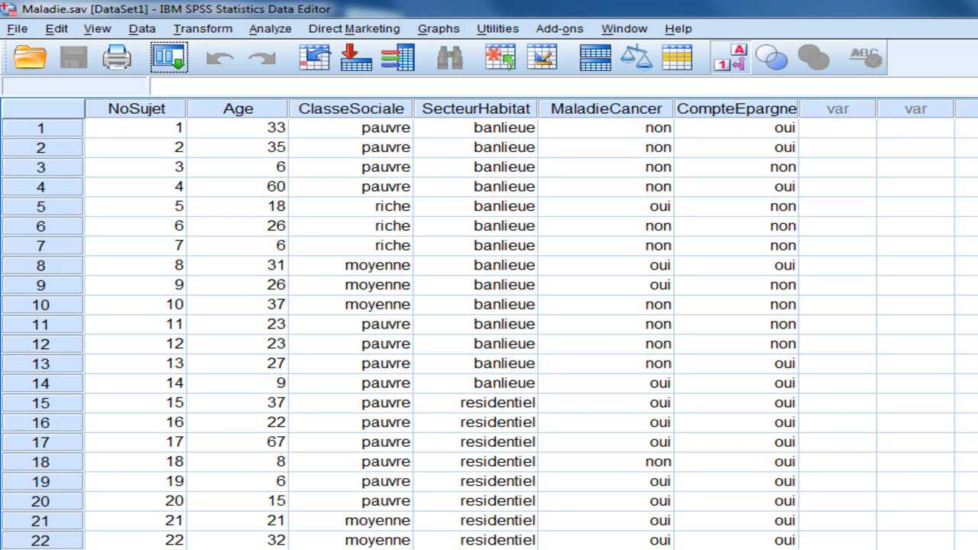
scroll(489, 329, down, 1)
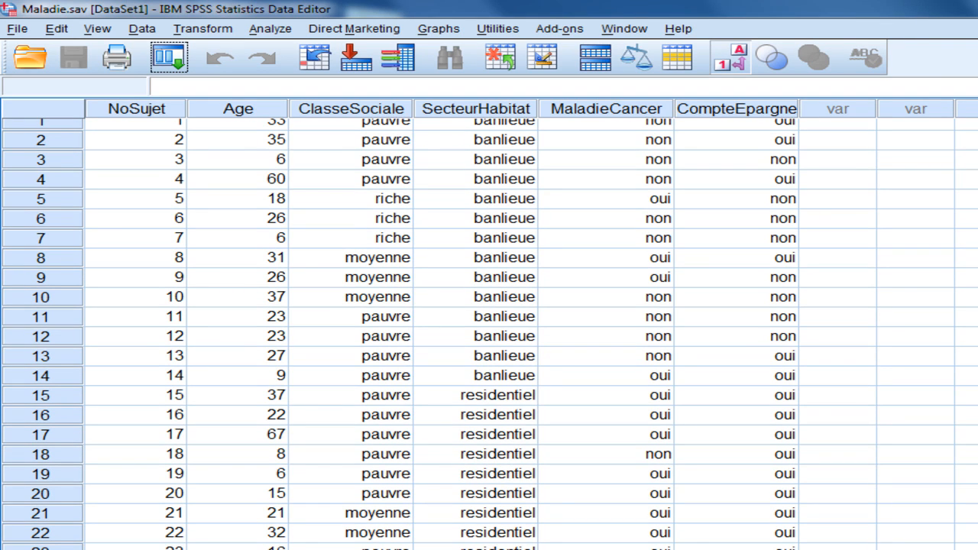
scroll(489, 334, down, 4)
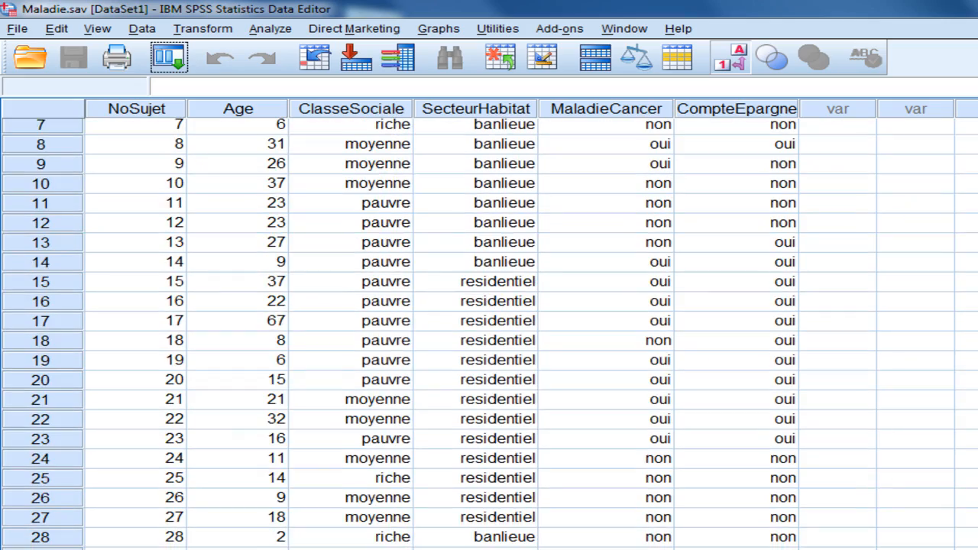
scroll(489, 334, down, 1)
scroll(489, 334, down, 9)
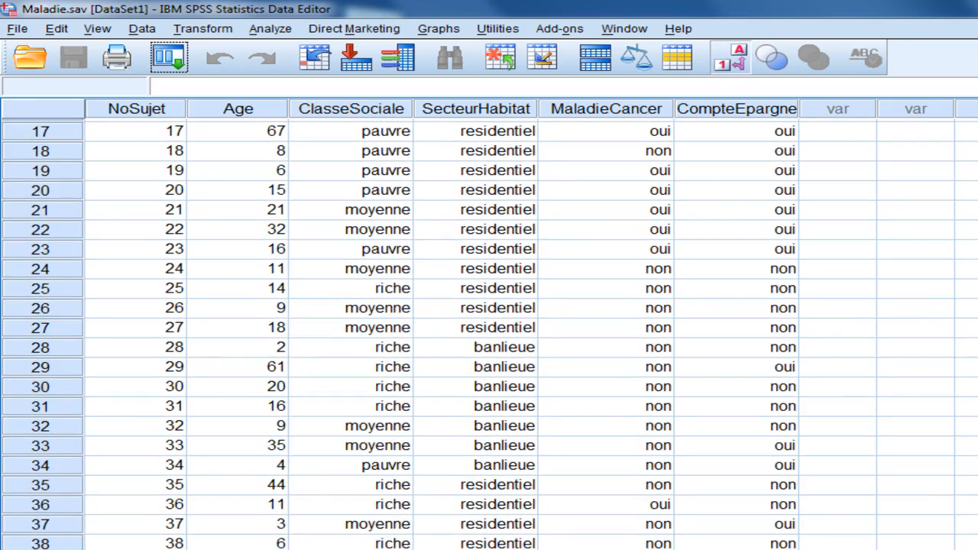
scroll(489, 334, up, 14)
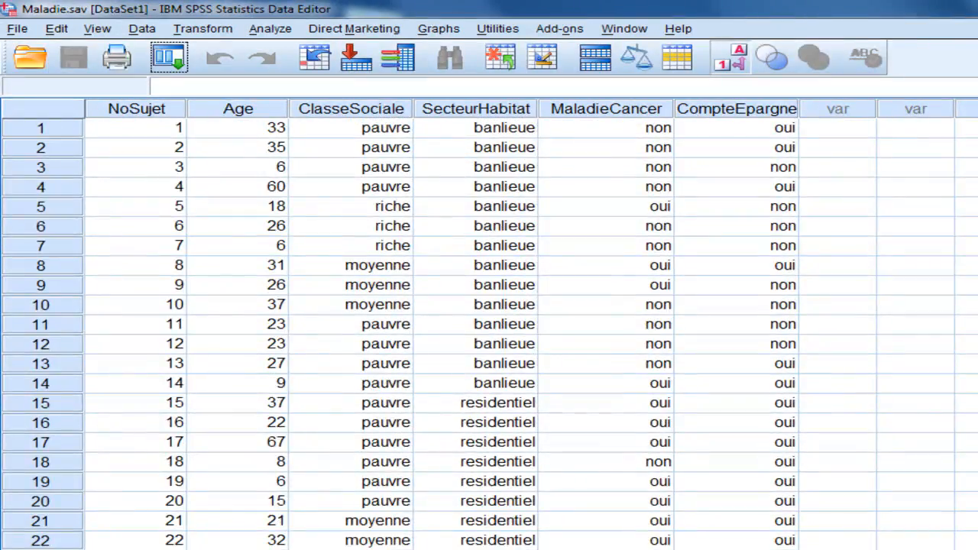
Start an Explore analysis from the descriptive statistics with Age as the dependent variable.
click(274, 30)
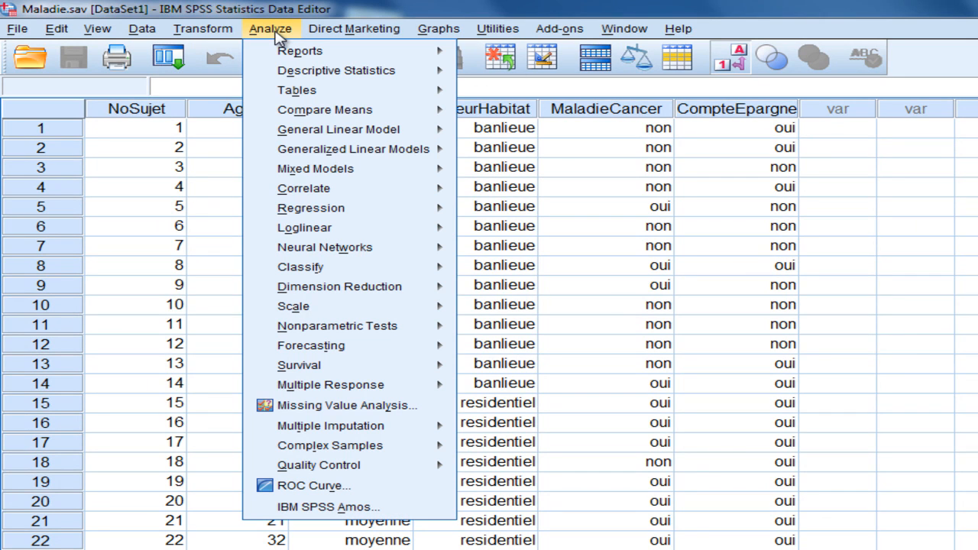
mouse_move(315, 71)
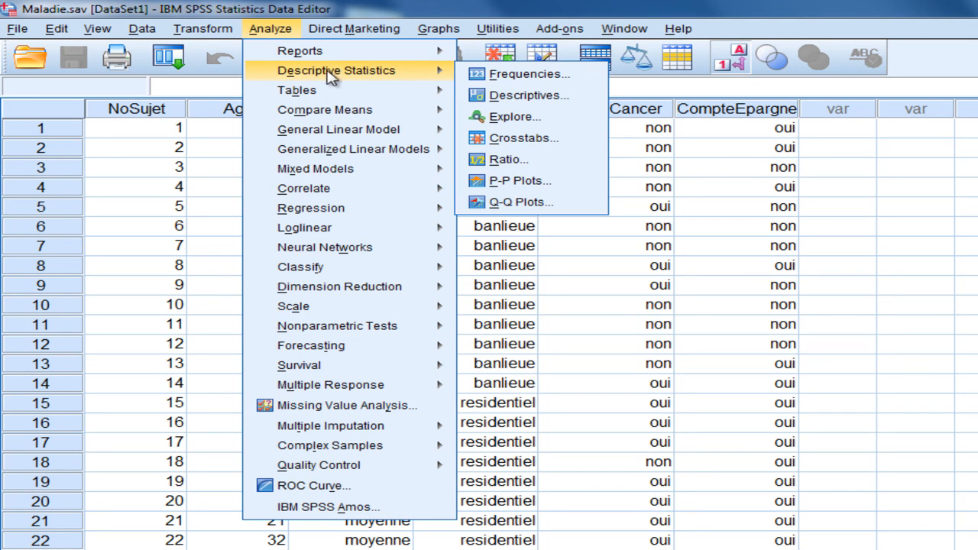
click(510, 116)
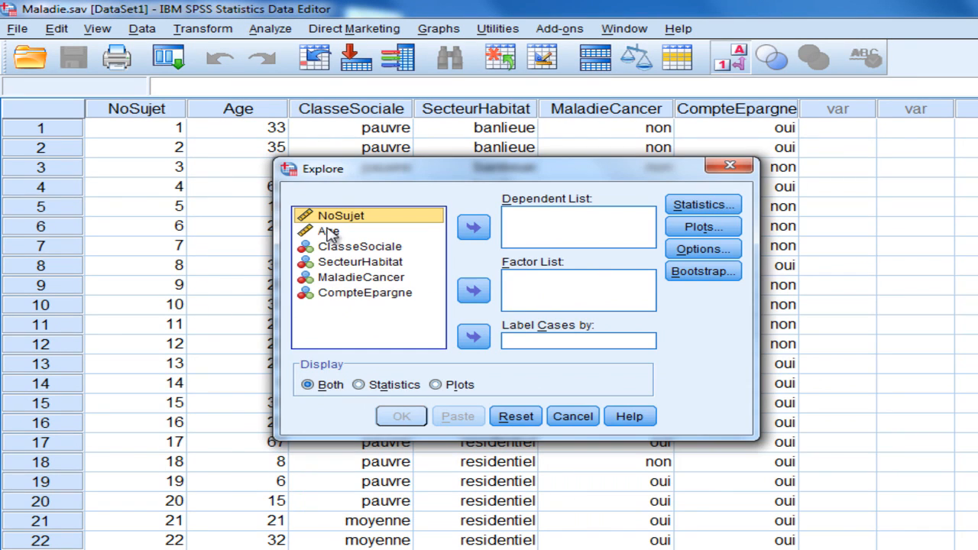
click(327, 230)
click(470, 226)
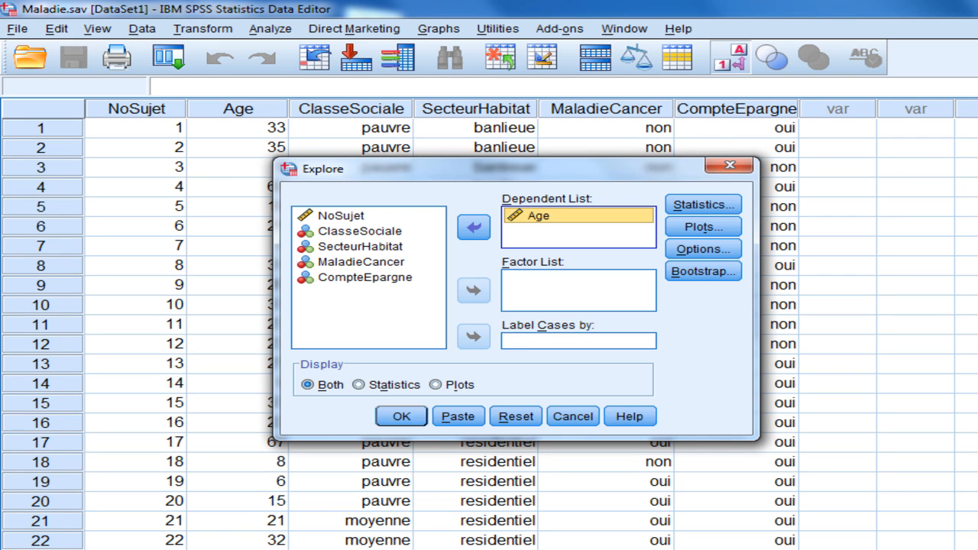
Request a histogram instead of the stem-and-leaf plot, add normality plots with tests, and run the Explore analysis.
click(712, 229)
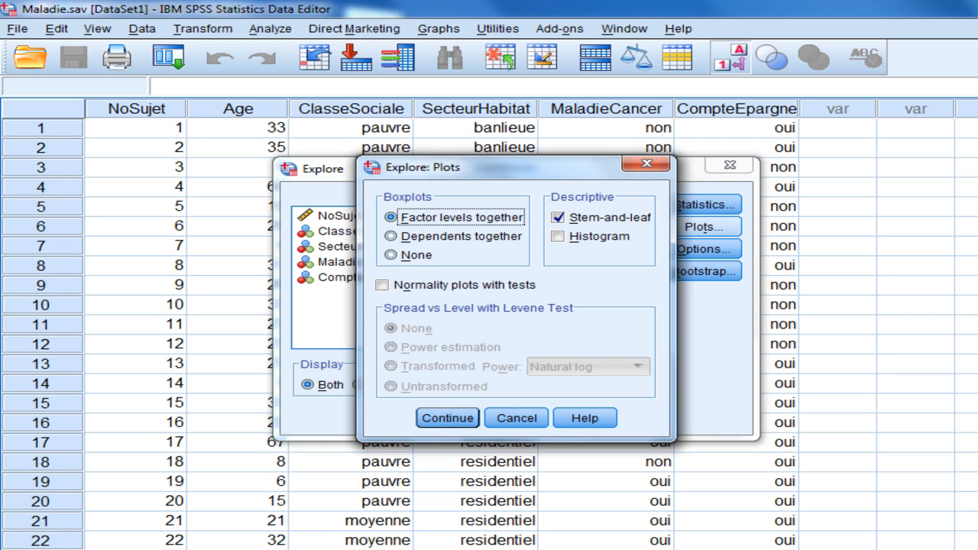
click(558, 237)
click(559, 219)
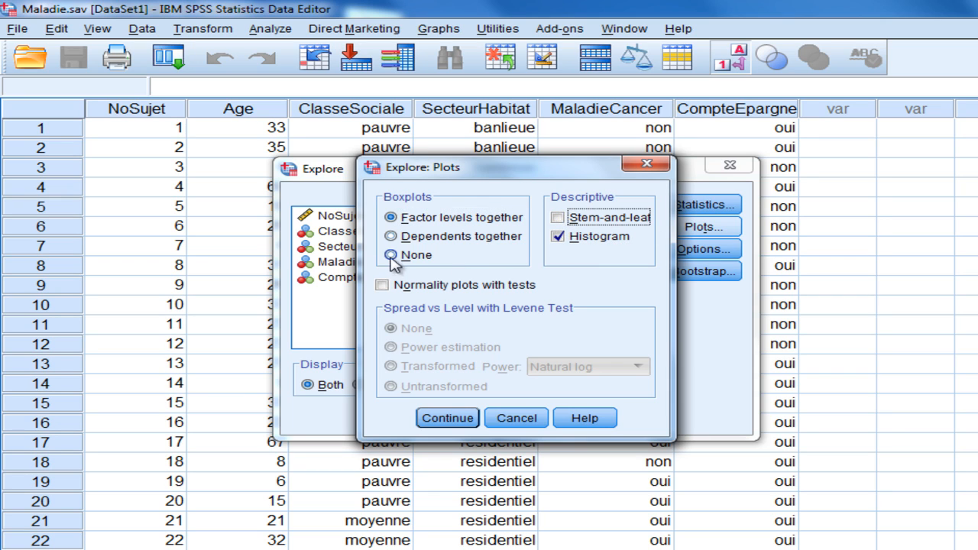
click(383, 285)
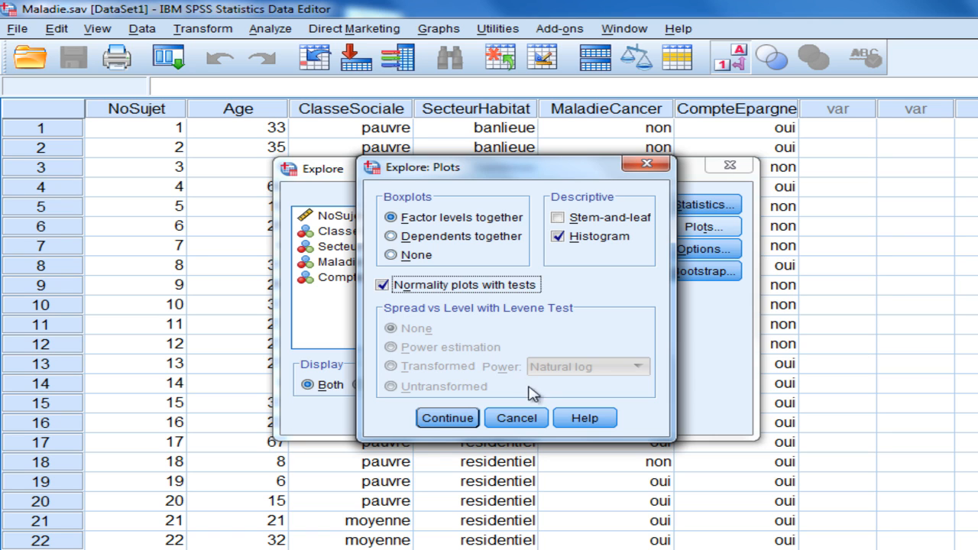
click(467, 418)
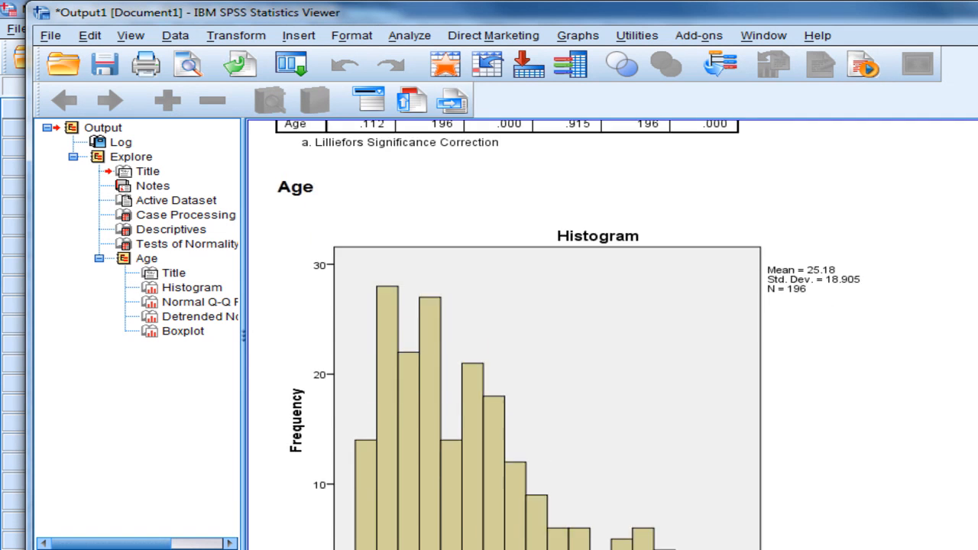
Examine the histogram, normal Q-Q plot, detrended Q-Q plot and boxplot of Age in the output.
scroll(611, 329, down, 3)
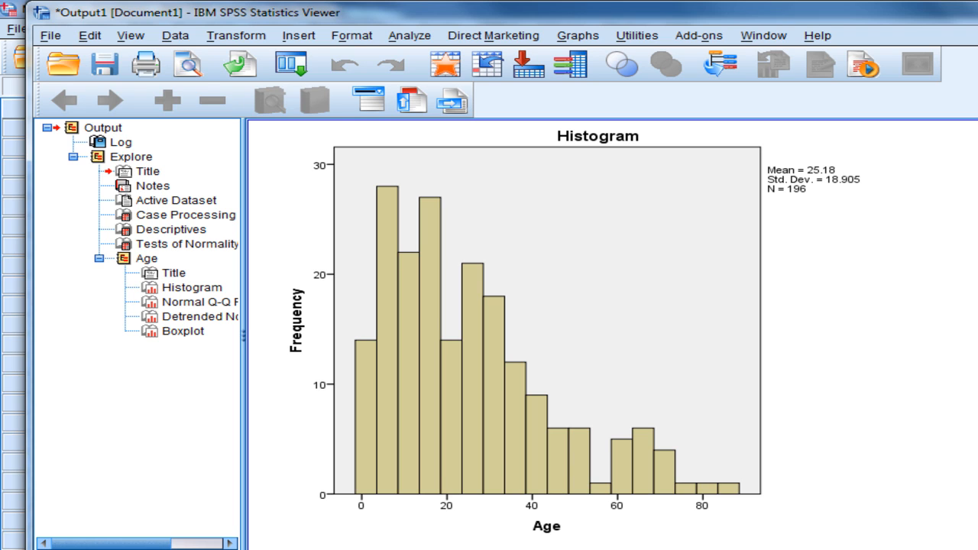
scroll(603, 335, down, 10)
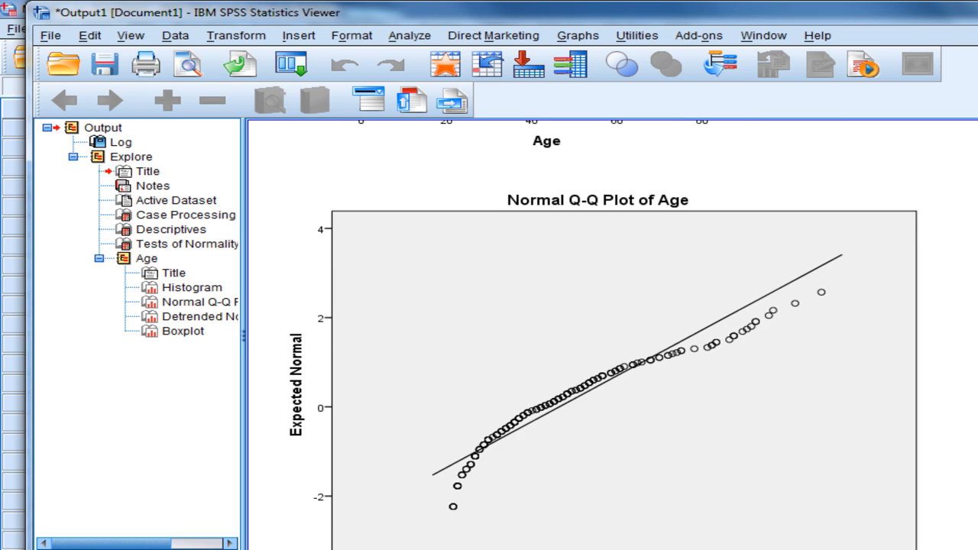
scroll(603, 334, down, 1)
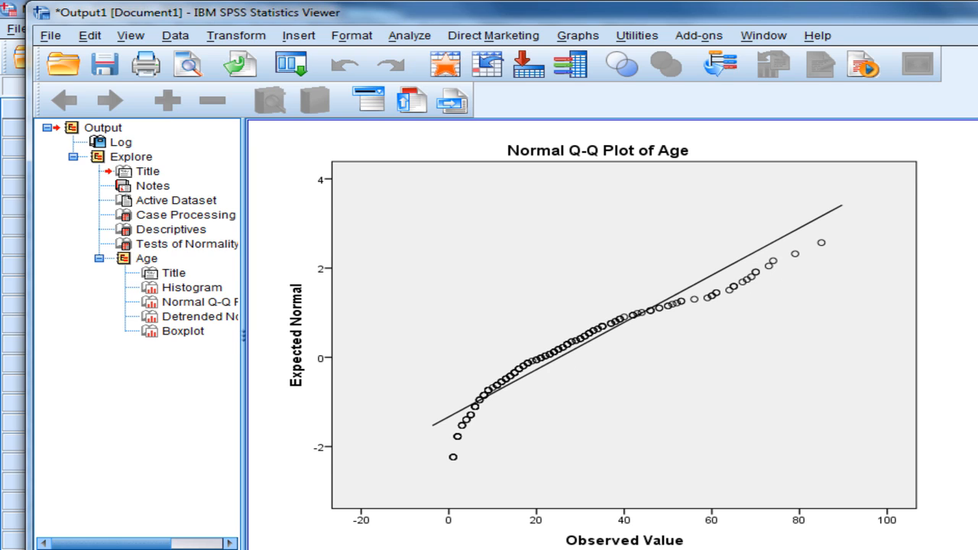
scroll(604, 343, down, 1)
click(458, 463)
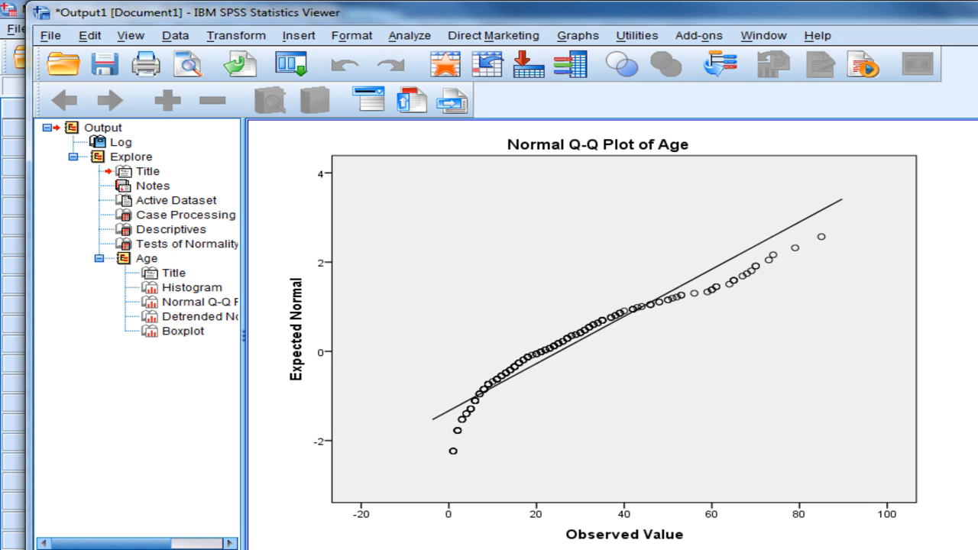
scroll(580, 336, down, 5)
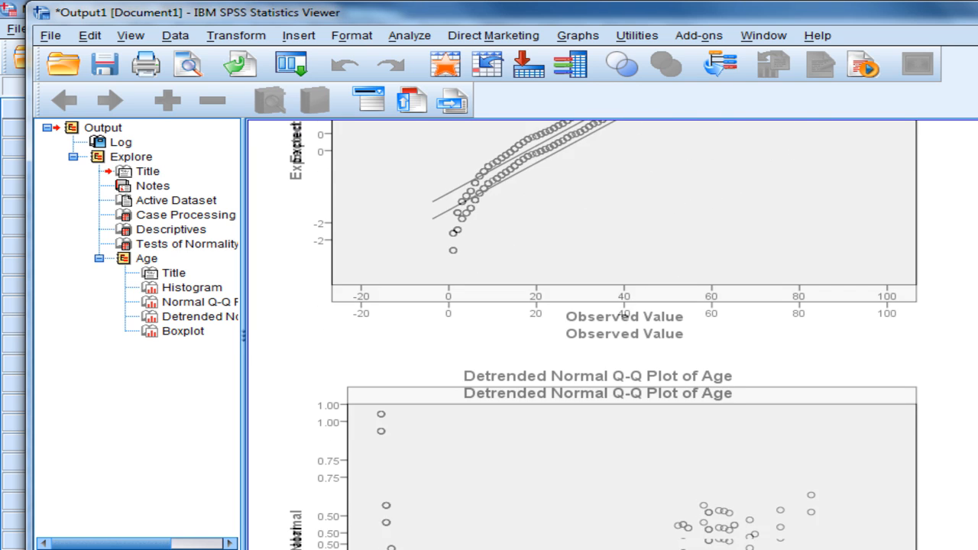
scroll(603, 336, down, 12)
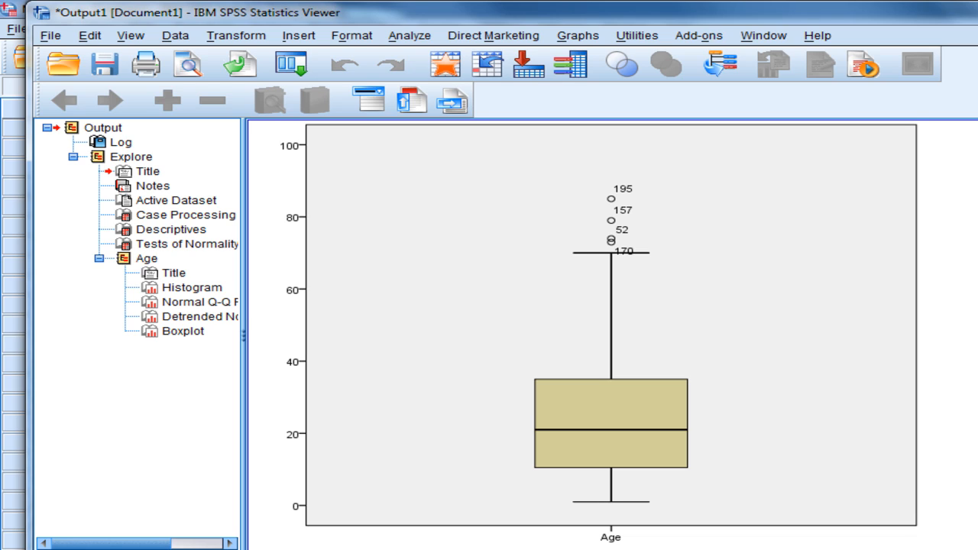
click(584, 494)
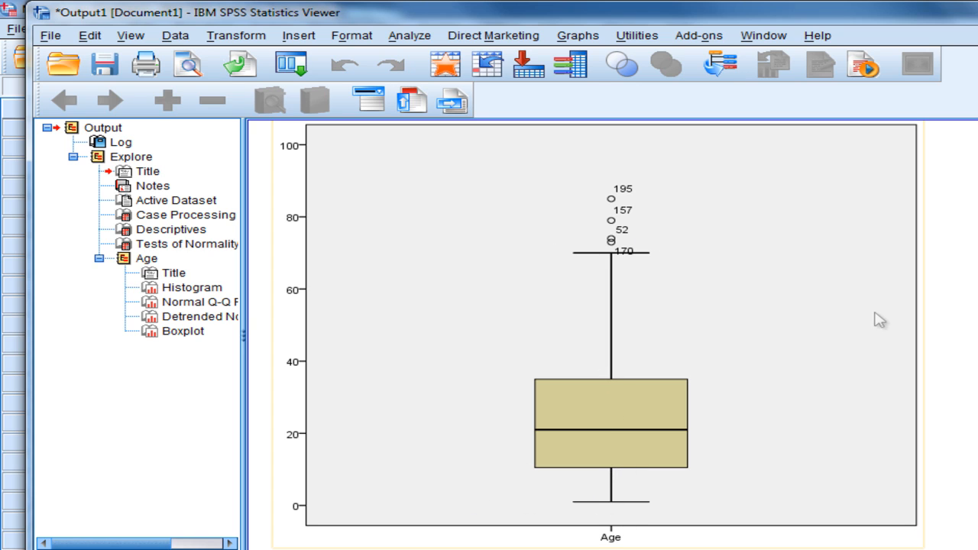
Read the Kolmogorov-Smirnov and Shapiro-Wilk significance values for Age in the Tests of Normality table, and review the histogram again.
scroll(603, 336, up, 15)
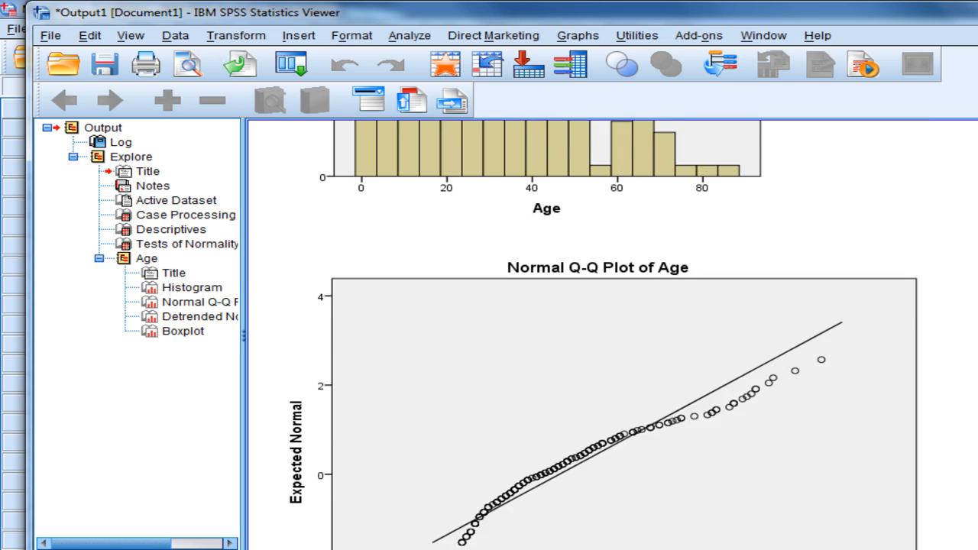
scroll(604, 336, up, 2)
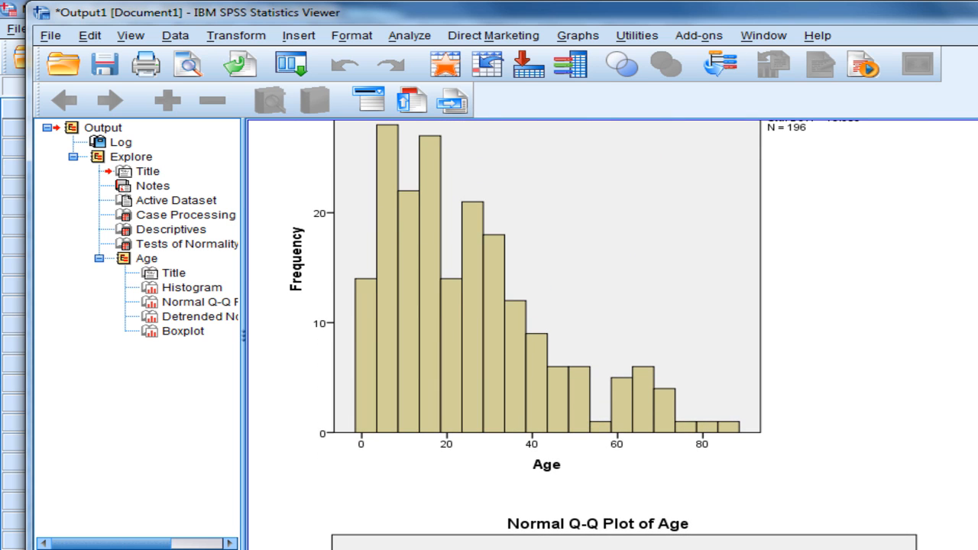
scroll(603, 337, up, 10)
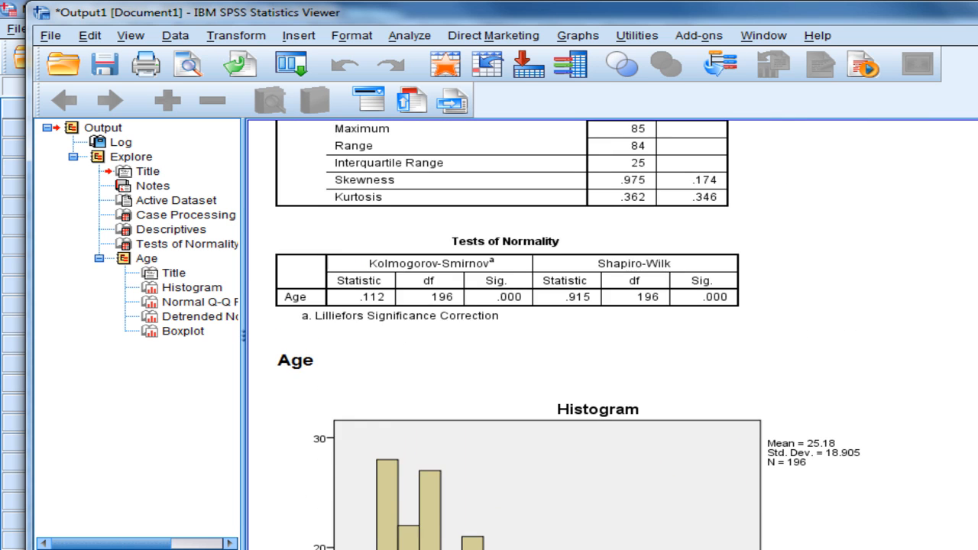
scroll(604, 336, up, 1)
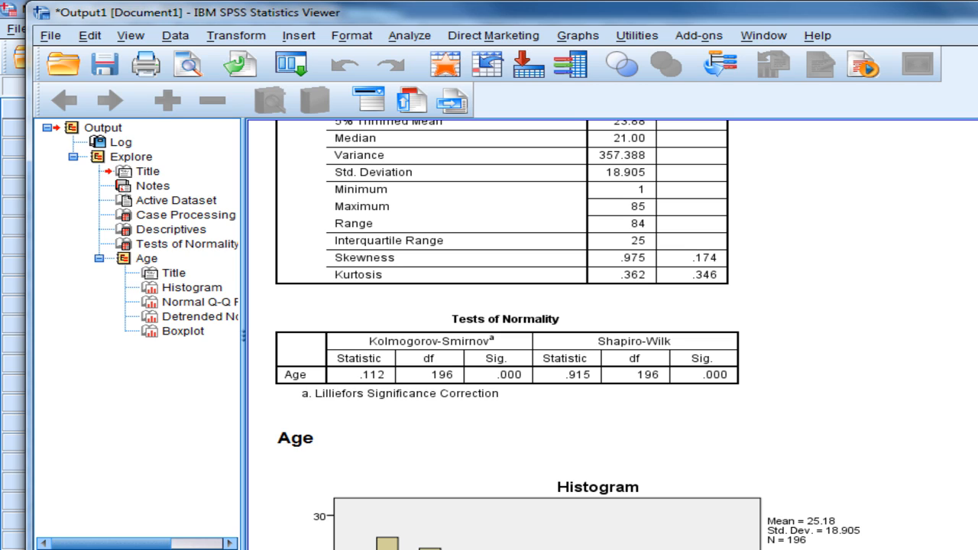
click(486, 401)
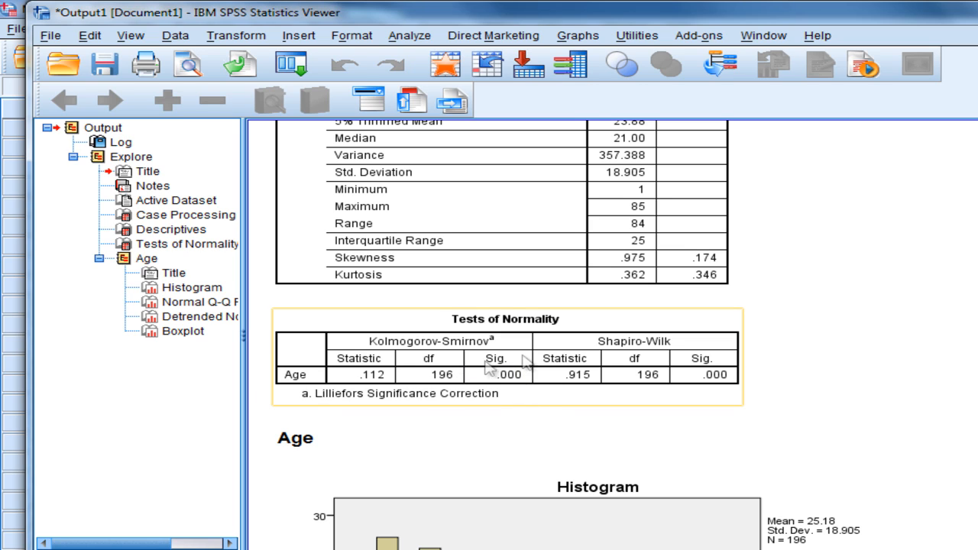
click(886, 362)
click(715, 387)
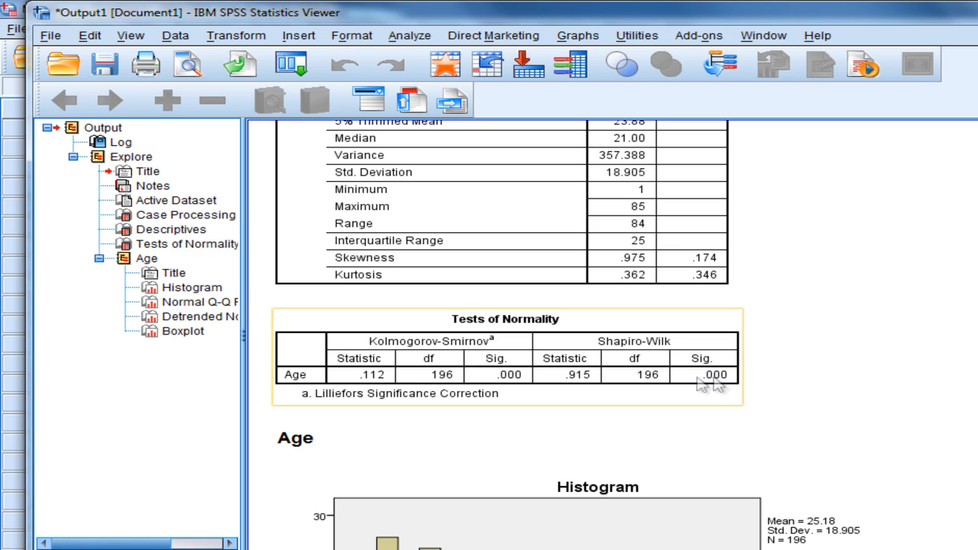
click(925, 347)
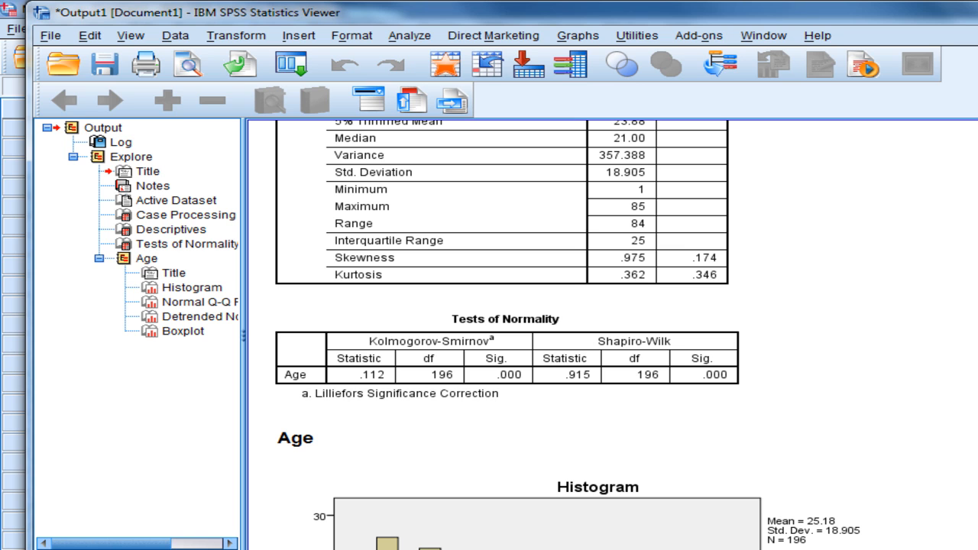
scroll(565, 336, down, 10)
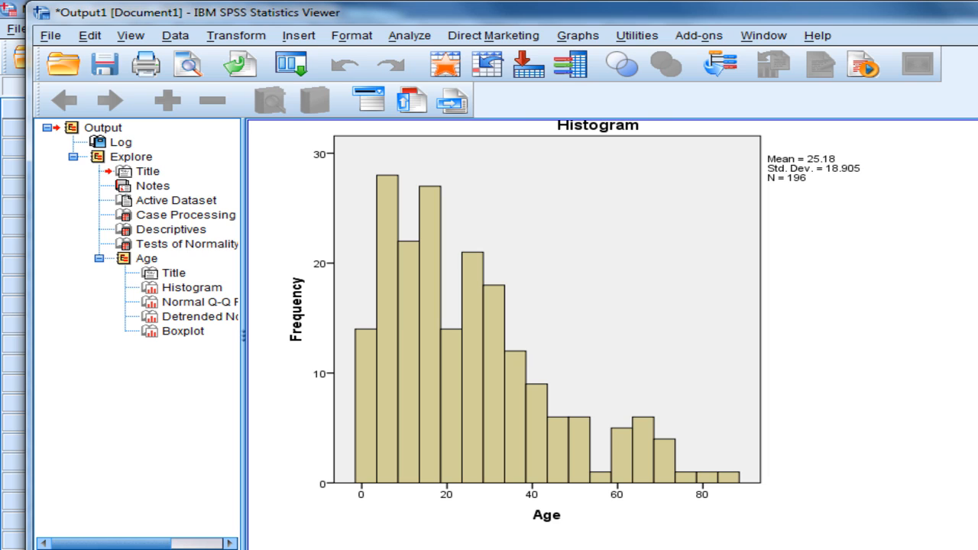
Return to the Maladie.sav data and inspect the riche and moyenne cases in the ClasseSociale column.
key(alt+Tab)
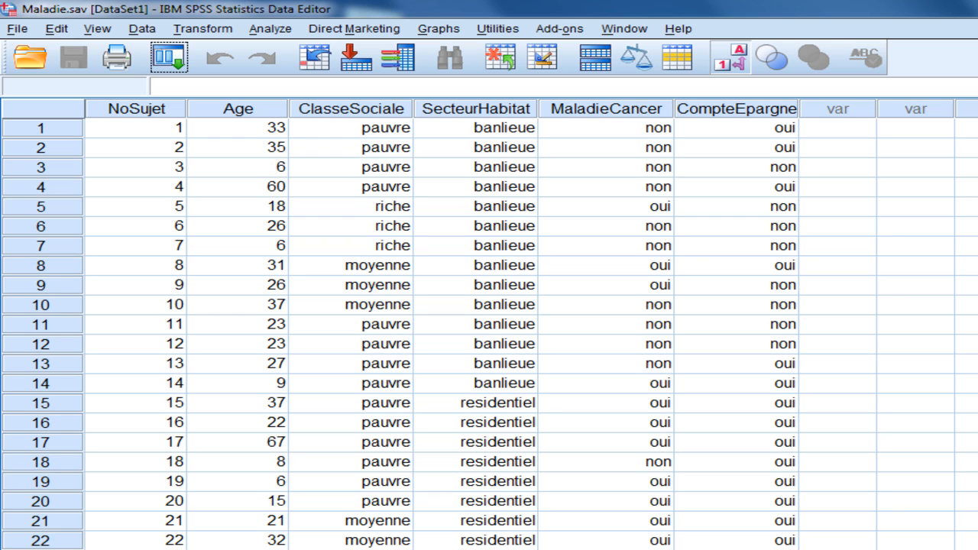
click(390, 208)
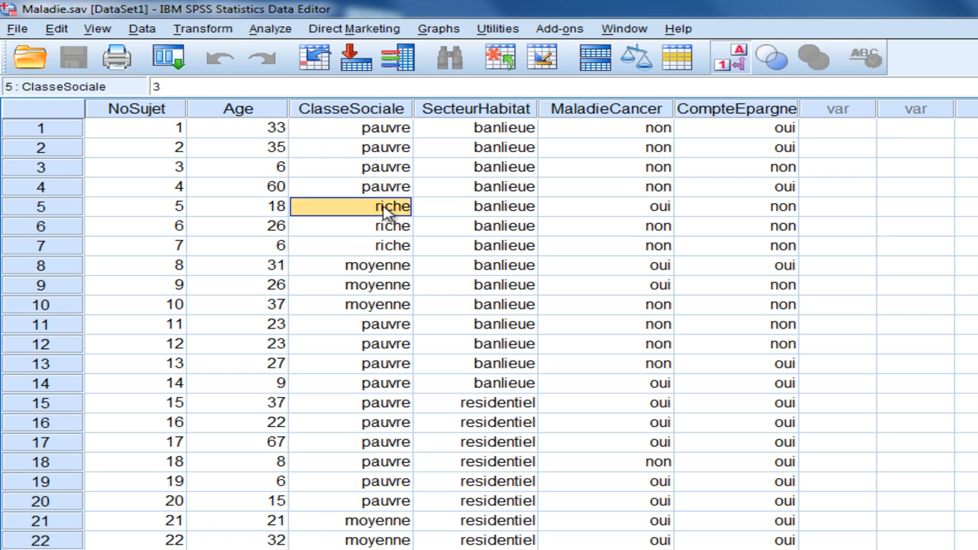
click(391, 227)
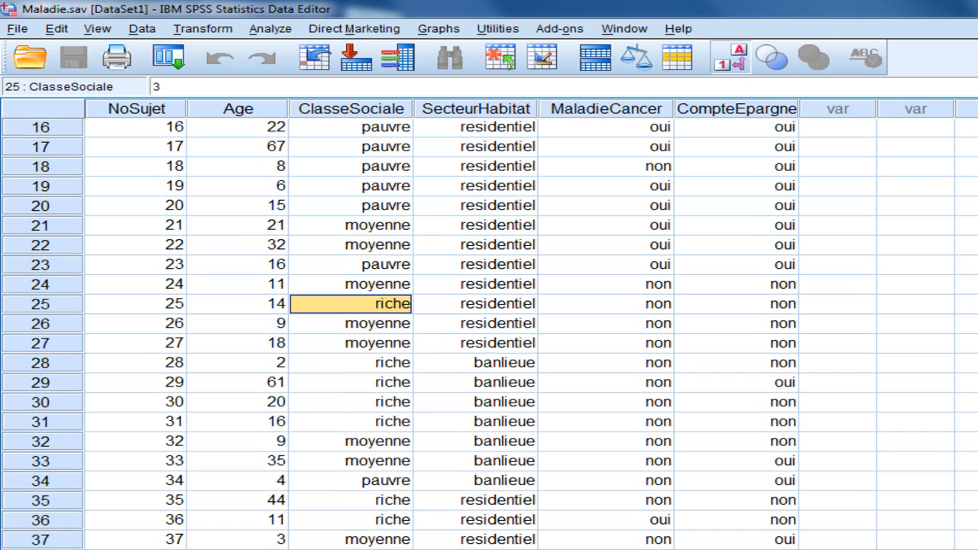
scroll(489, 328, down, 1)
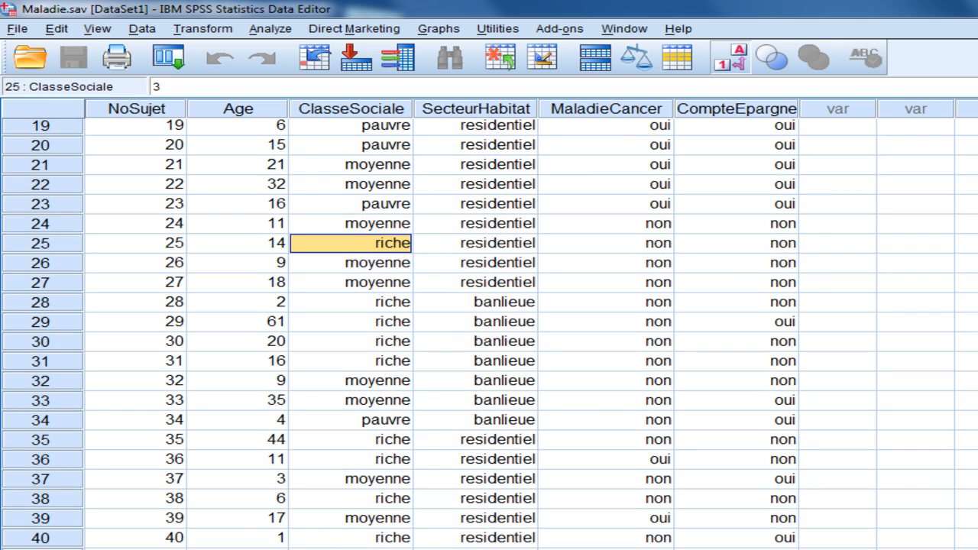
click(387, 304)
click(382, 341)
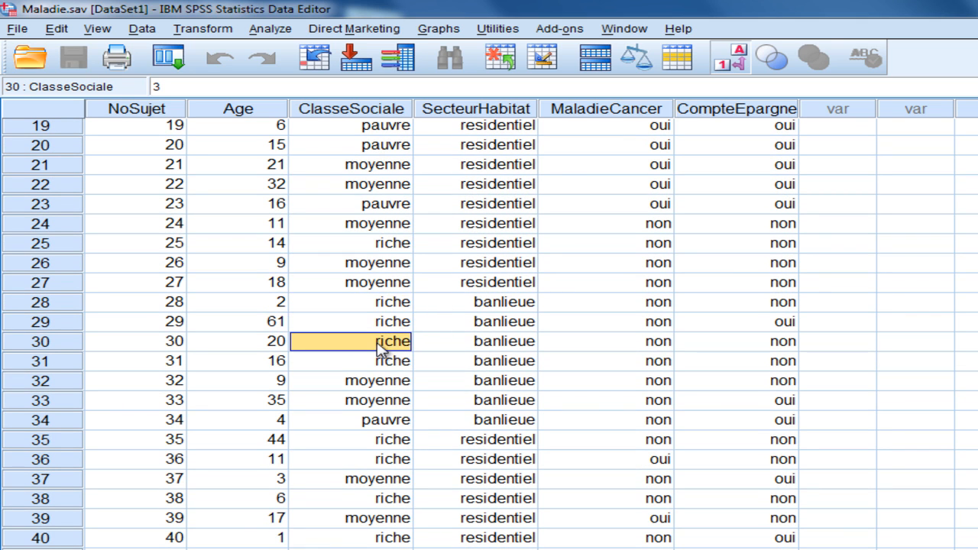
click(386, 284)
click(390, 264)
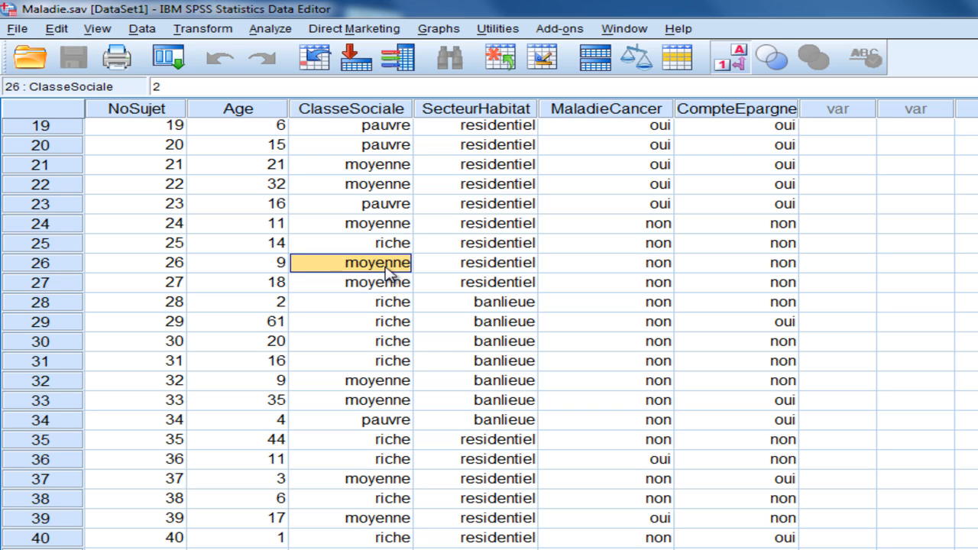
Run Explore on Age with ClasseSociale as the factor, keeping the histogram and the normality plots with tests.
click(391, 186)
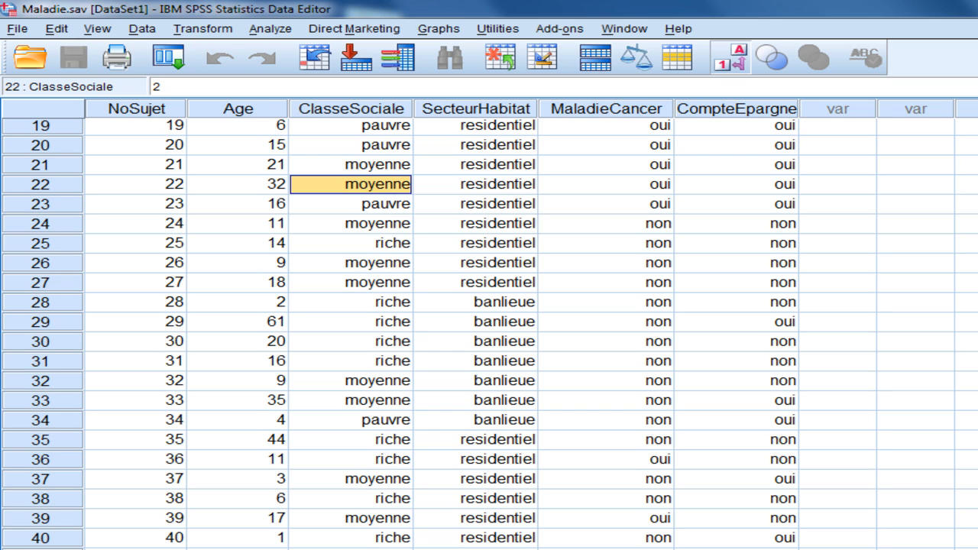
scroll(489, 334, up, 5)
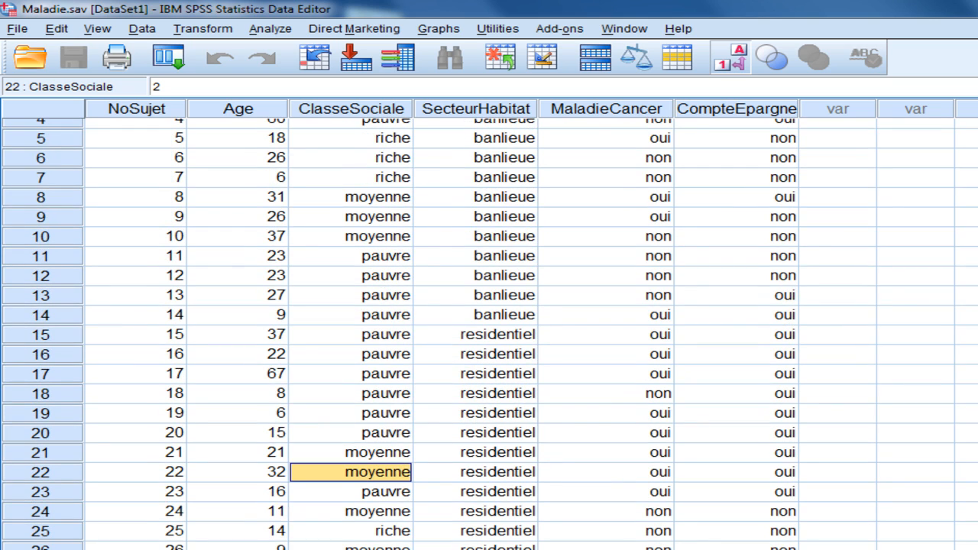
click(276, 31)
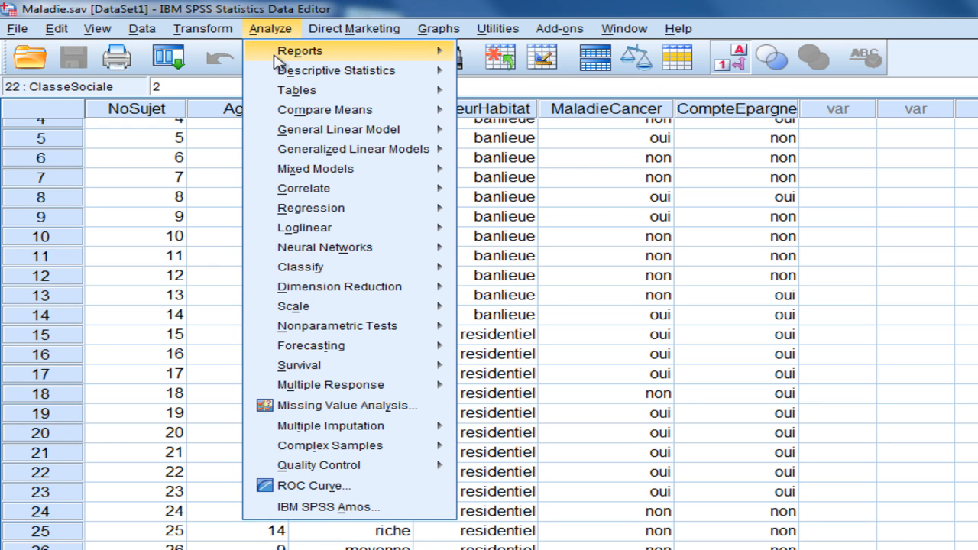
mouse_move(284, 73)
click(520, 123)
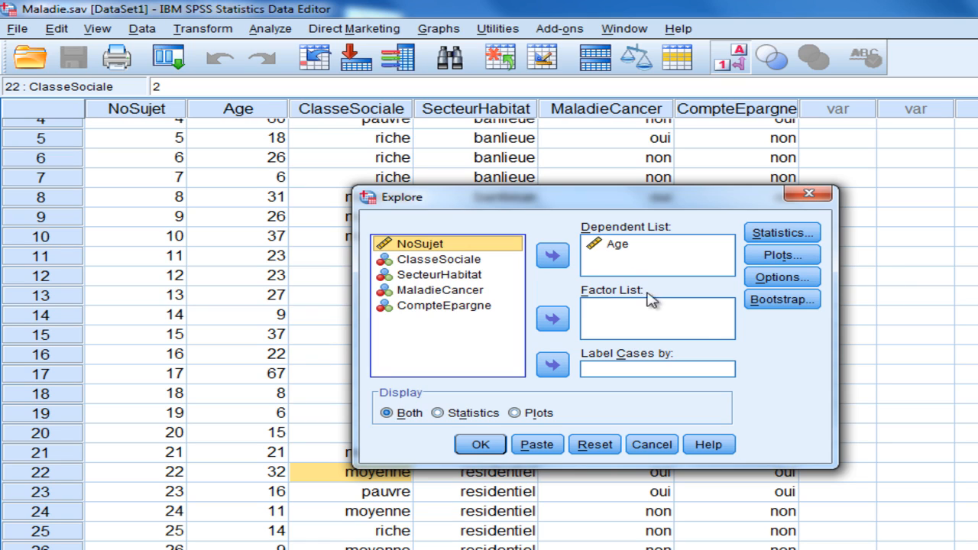
click(417, 260)
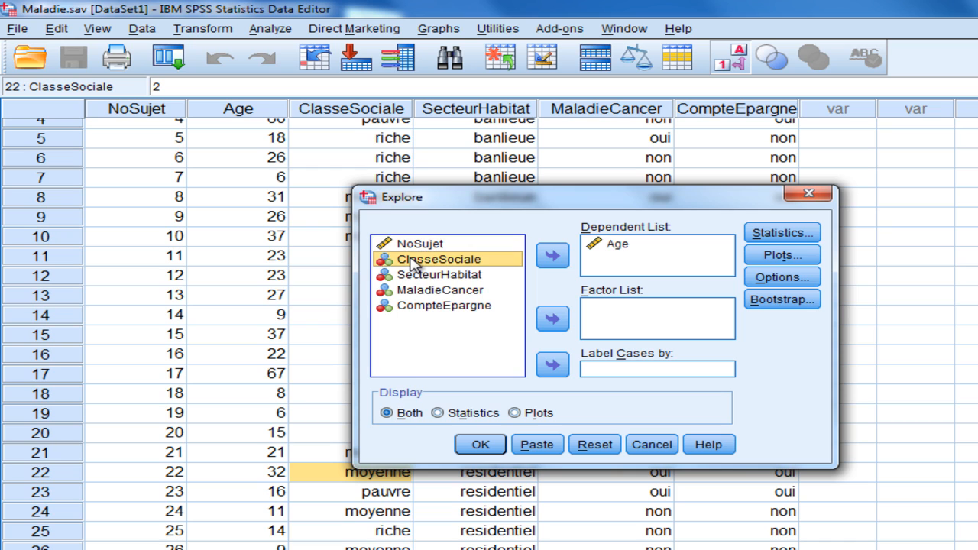
click(552, 318)
click(781, 256)
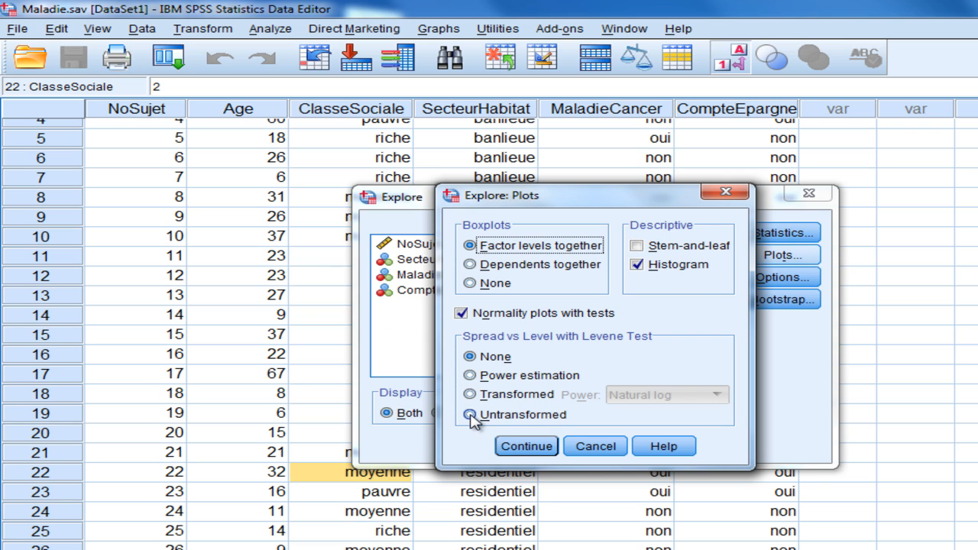
click(527, 446)
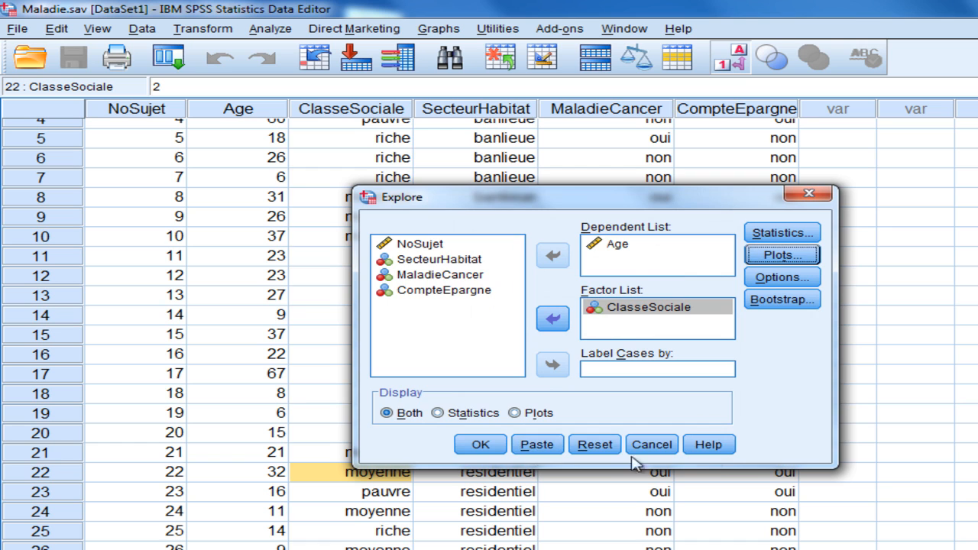
click(483, 447)
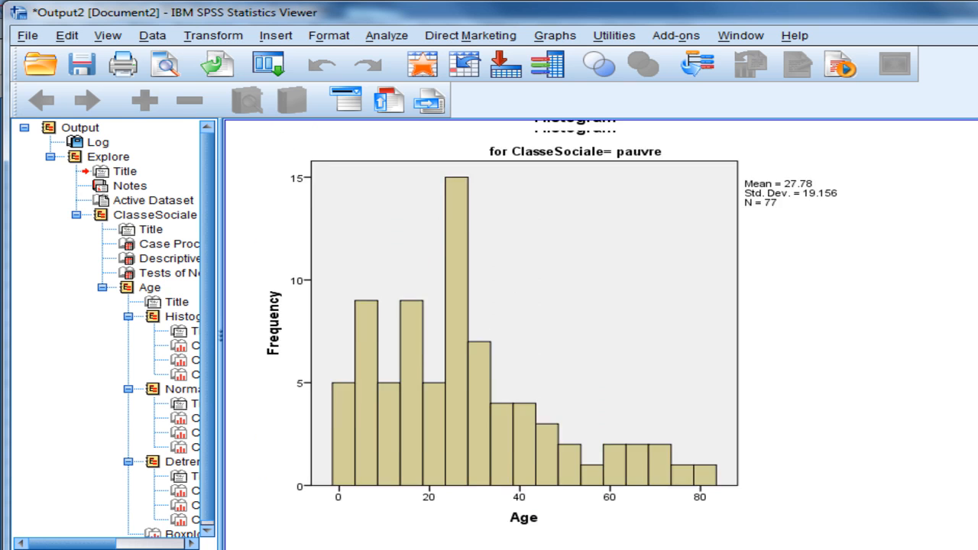
Examine the Age histograms for the pauvre, moyenne and riche social classes in the output.
scroll(601, 335, up, 2)
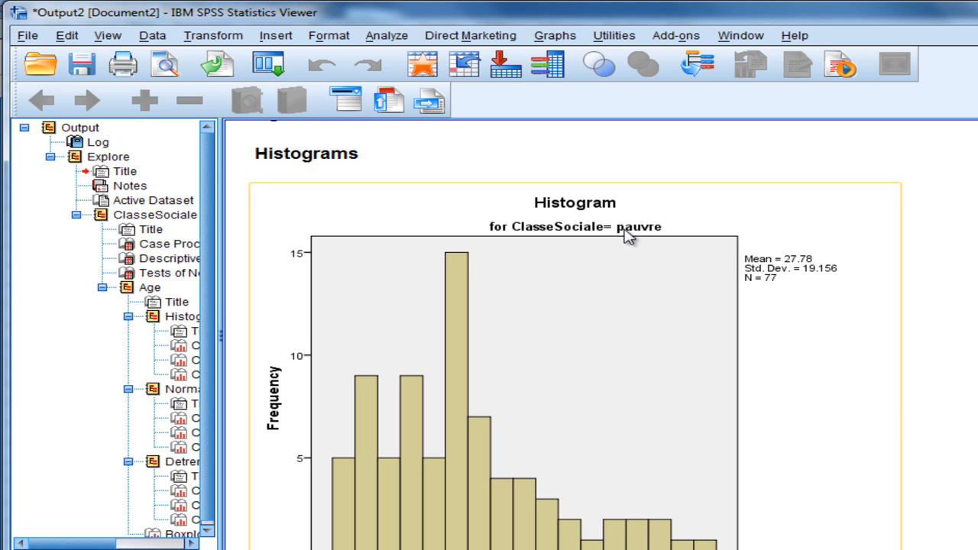
scroll(595, 336, down, 3)
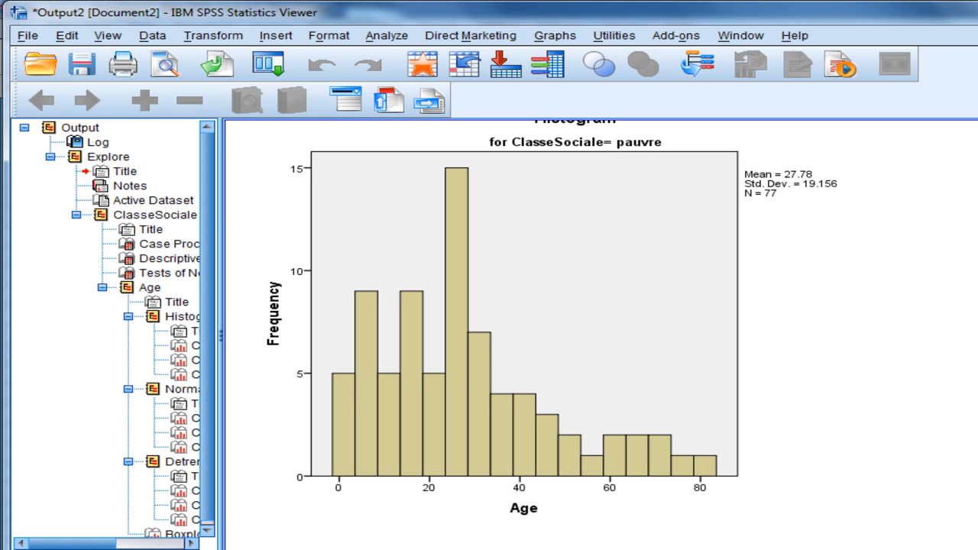
scroll(596, 336, down, 10)
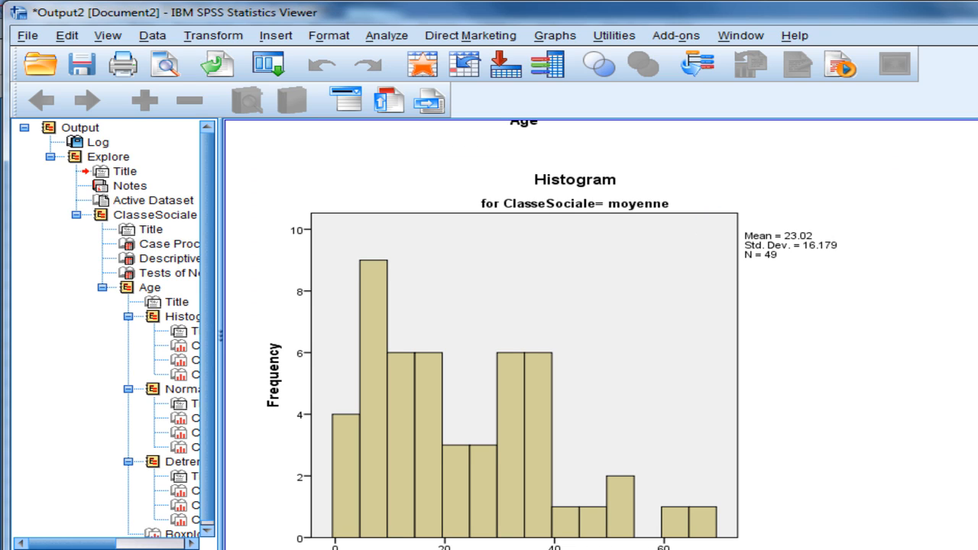
scroll(550, 336, up, 1)
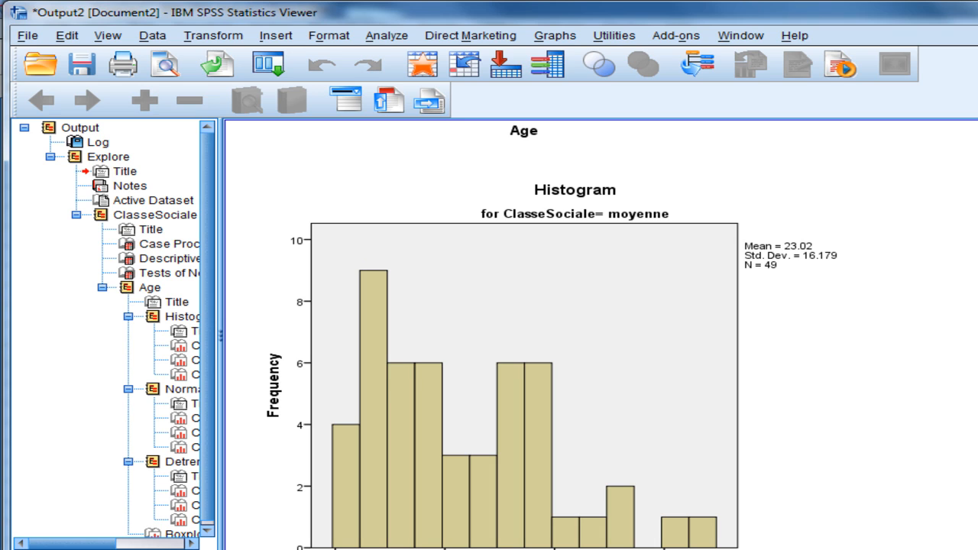
scroll(550, 336, down, 11)
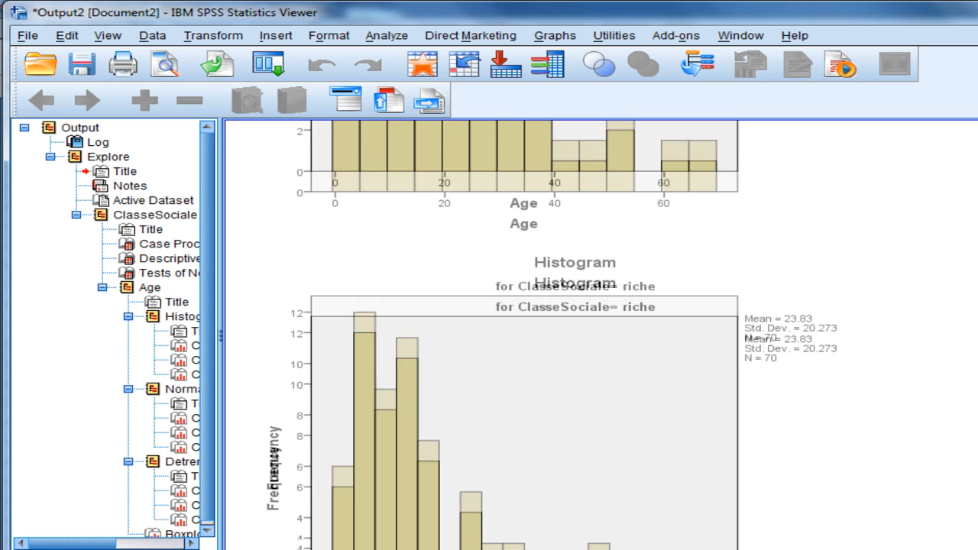
scroll(550, 336, down, 1)
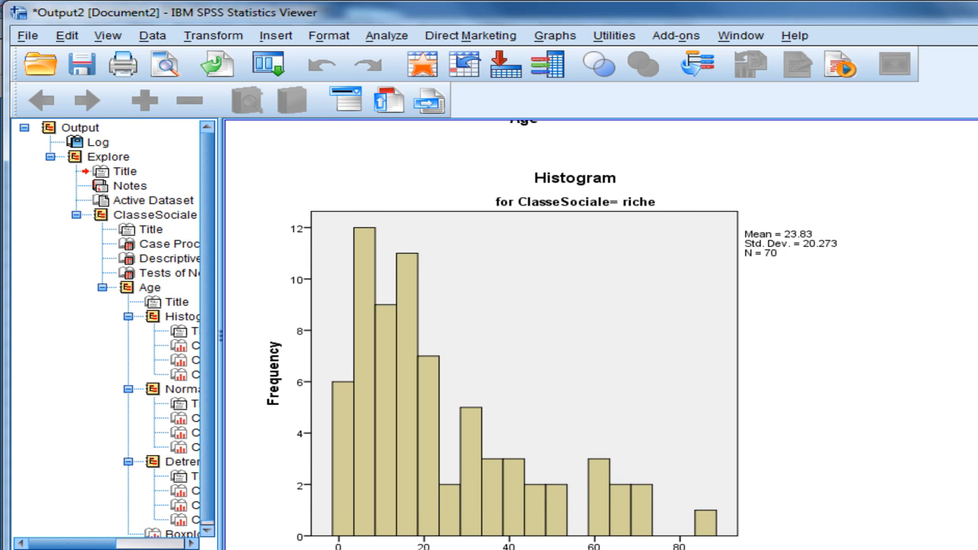
Examine the normal Q-Q plots of Age for each social class, then the boxplots comparing the three classes.
scroll(550, 336, down, 11)
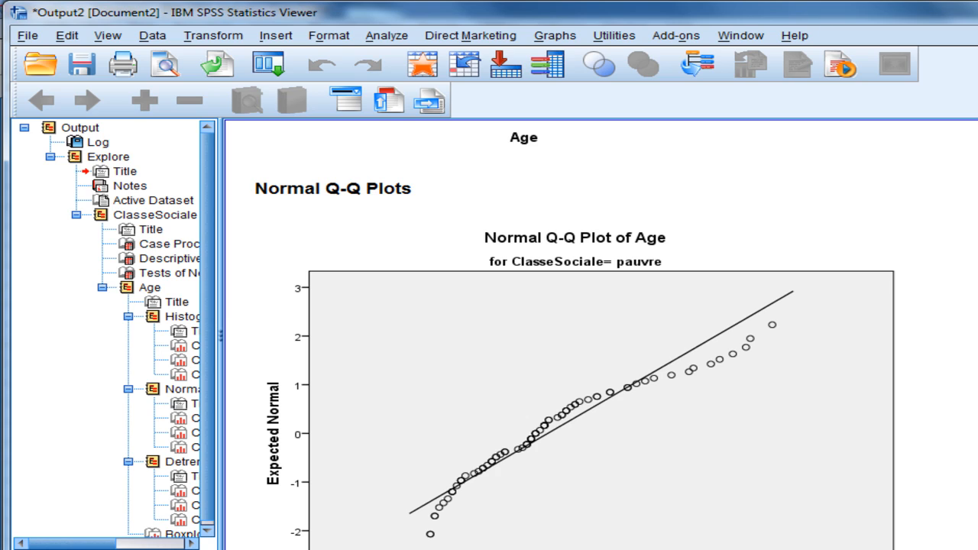
scroll(573, 336, down, 1)
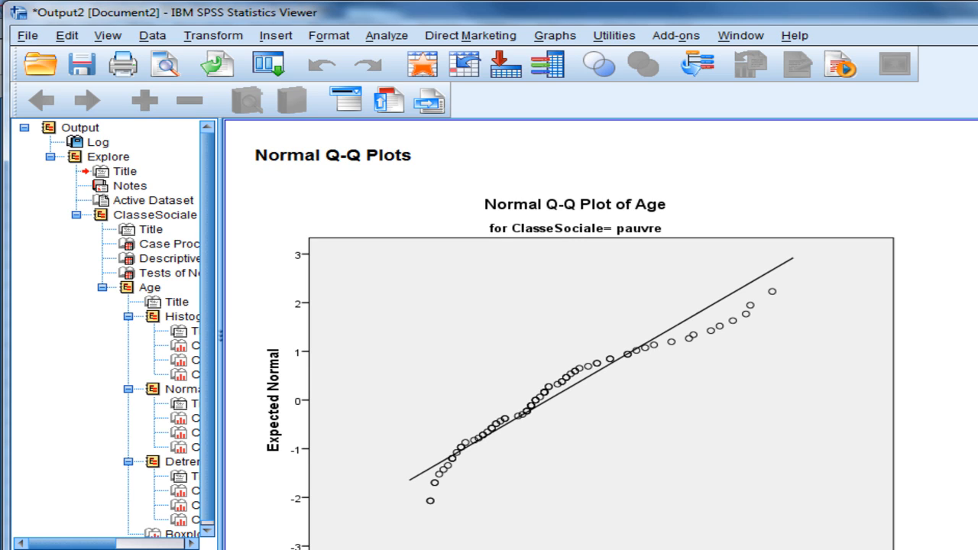
scroll(573, 336, down, 12)
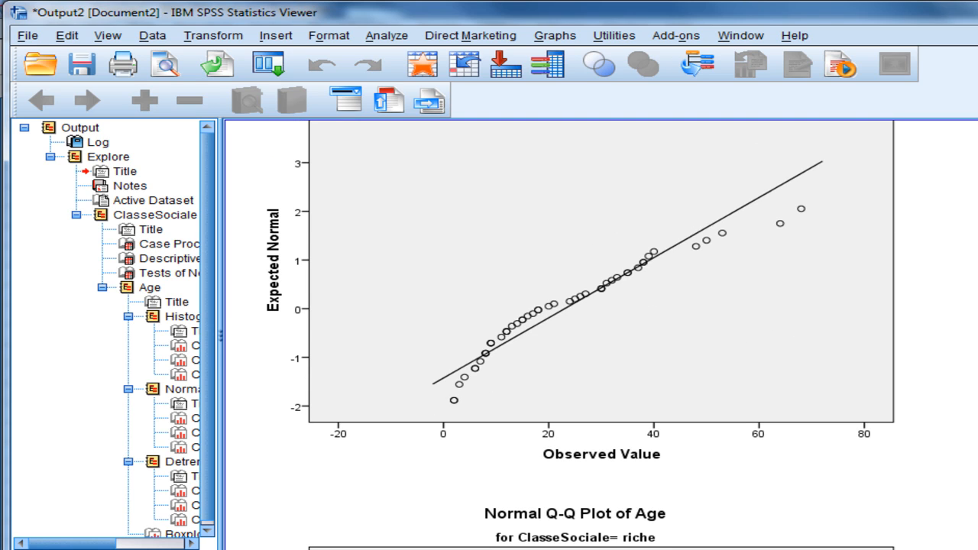
scroll(573, 336, down, 20)
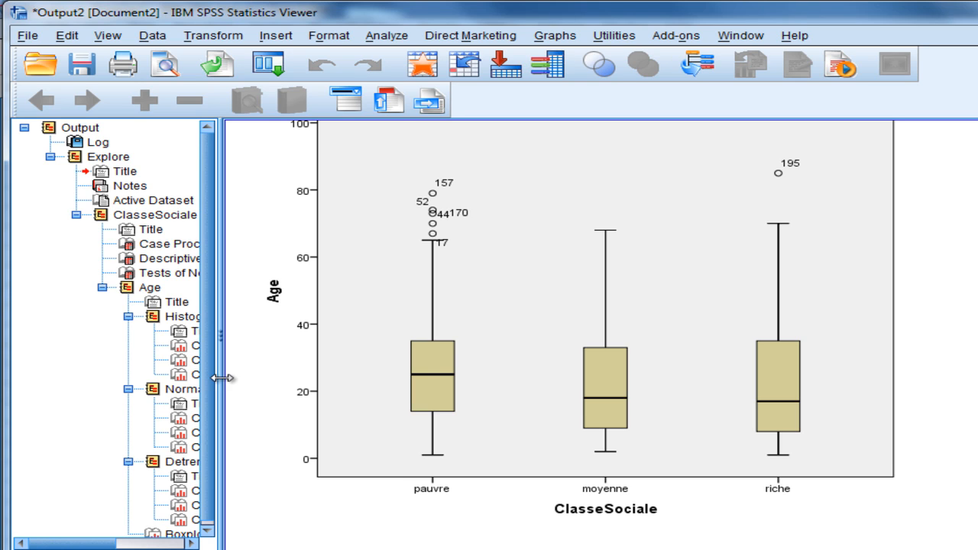
Widen the output outline and read the Tests of Normality table for Age by social class.
drag(224, 379, 272, 388)
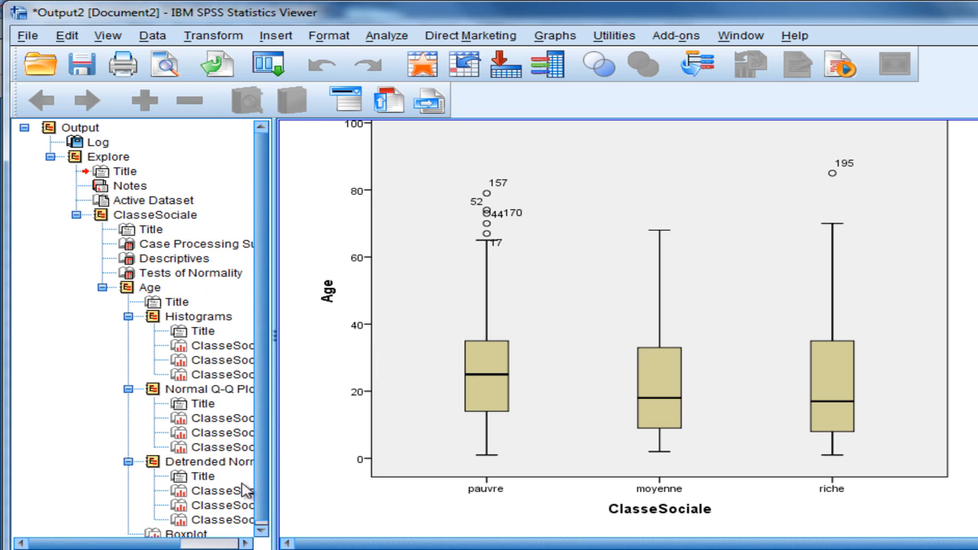
click(184, 277)
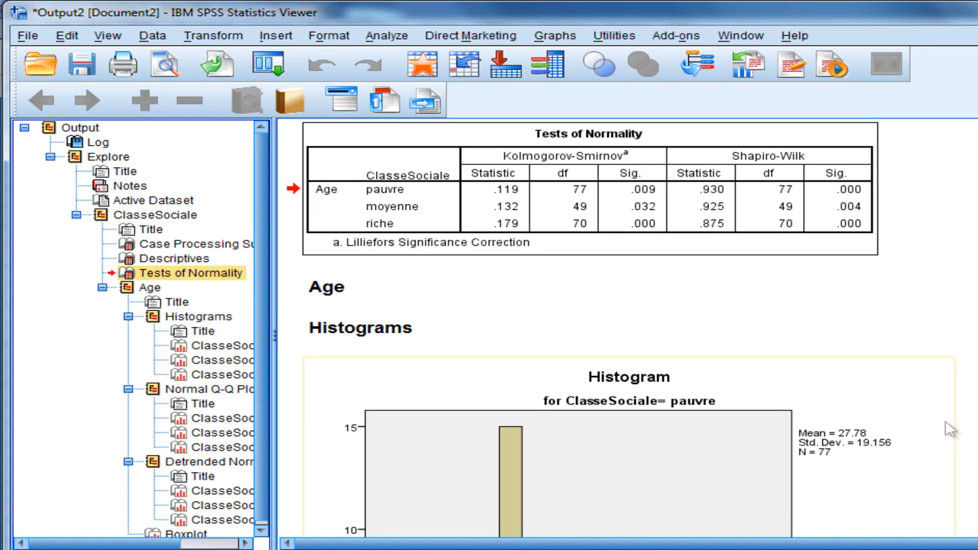
scroll(955, 426, up, 3)
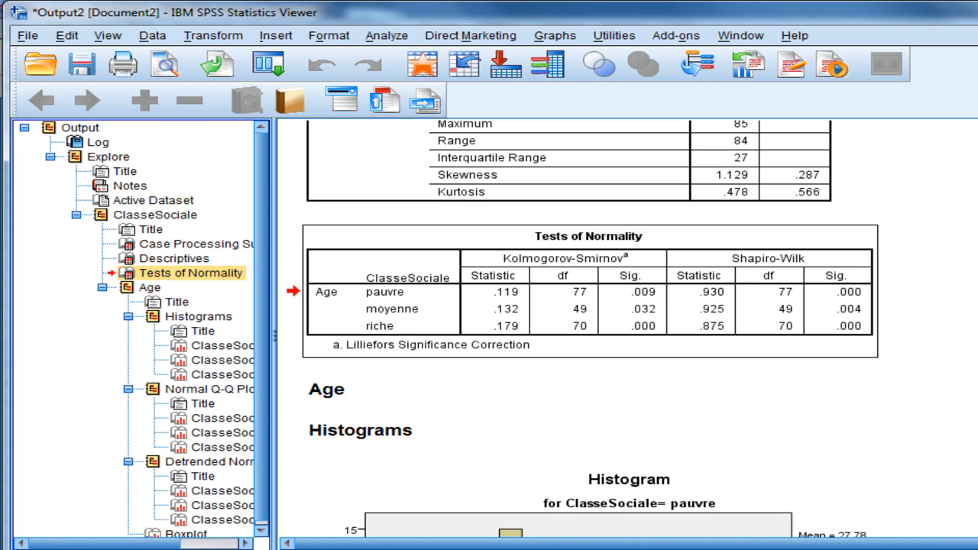
Compare the pauvre, moyenne and riche histograms of Age again and return to the start of the Explore output.
scroll(580, 306, down, 5)
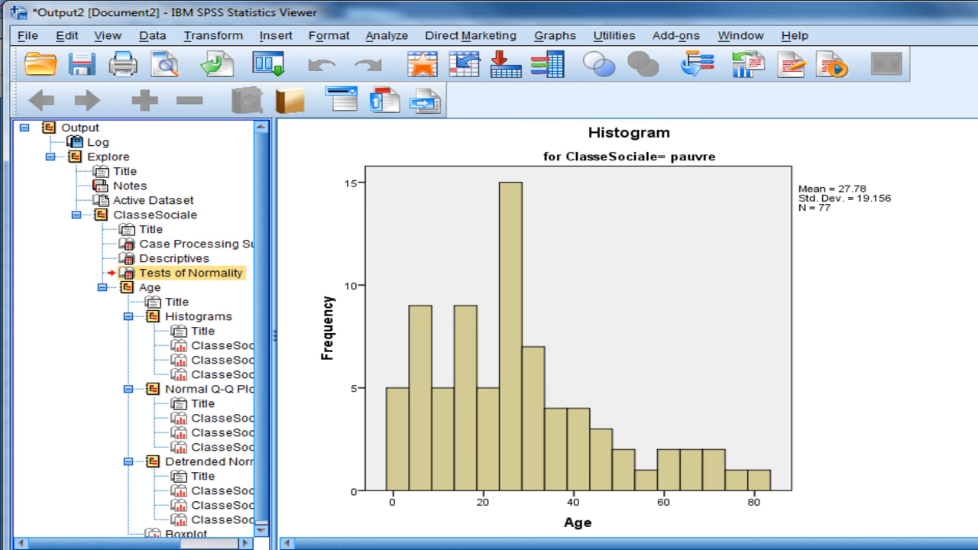
scroll(581, 329, down, 6)
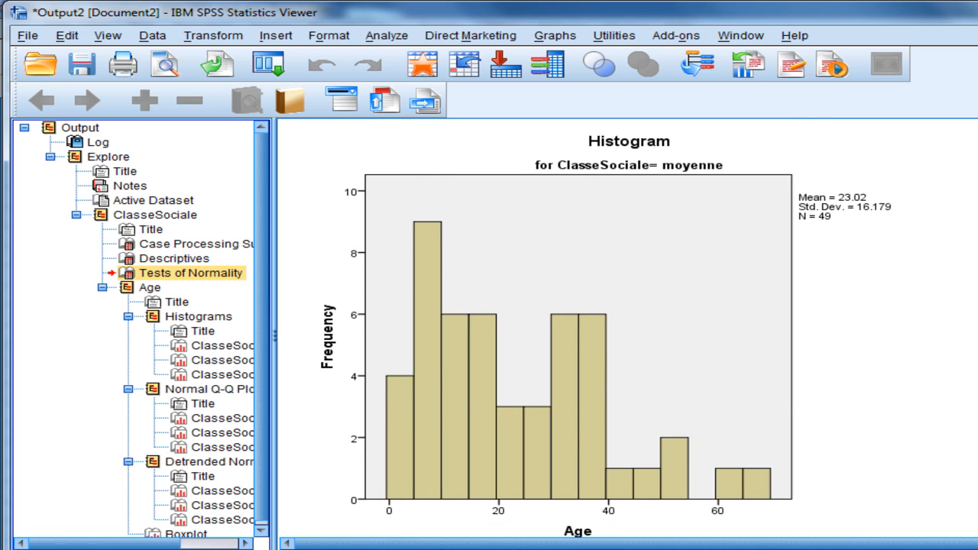
scroll(580, 328, down, 6)
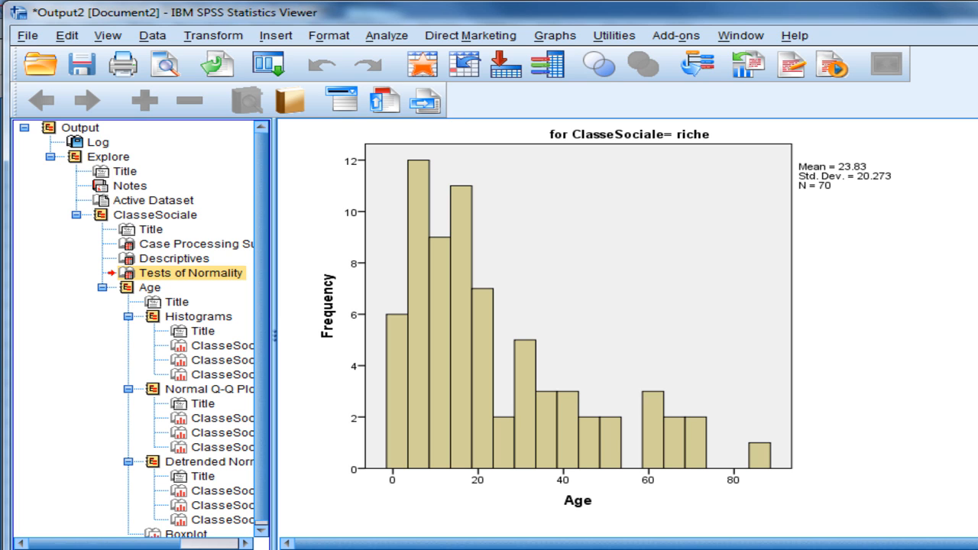
scroll(582, 329, up, 20)
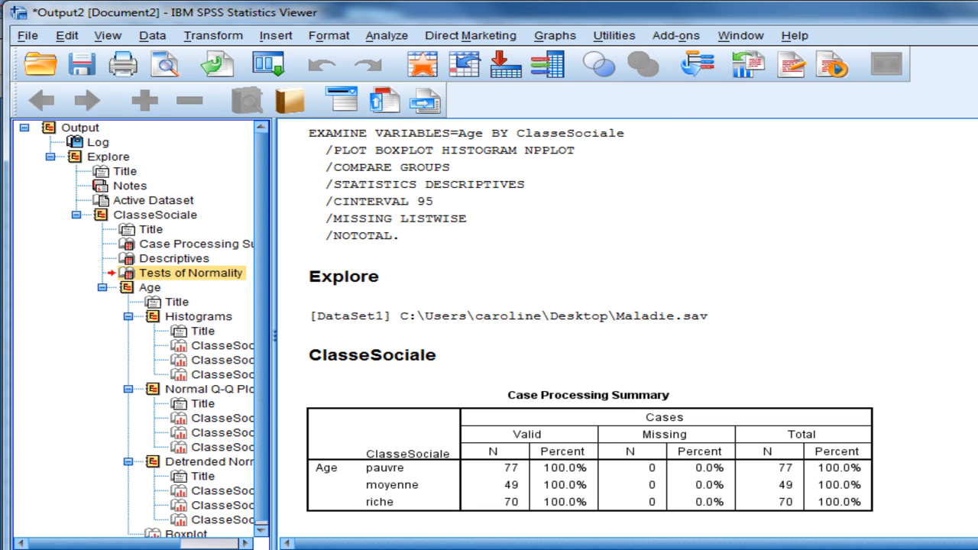
Return to the Maladie.sav data, narrow the Age column and display numeric codes instead of value labels, saving the file.
key(alt+Tab)
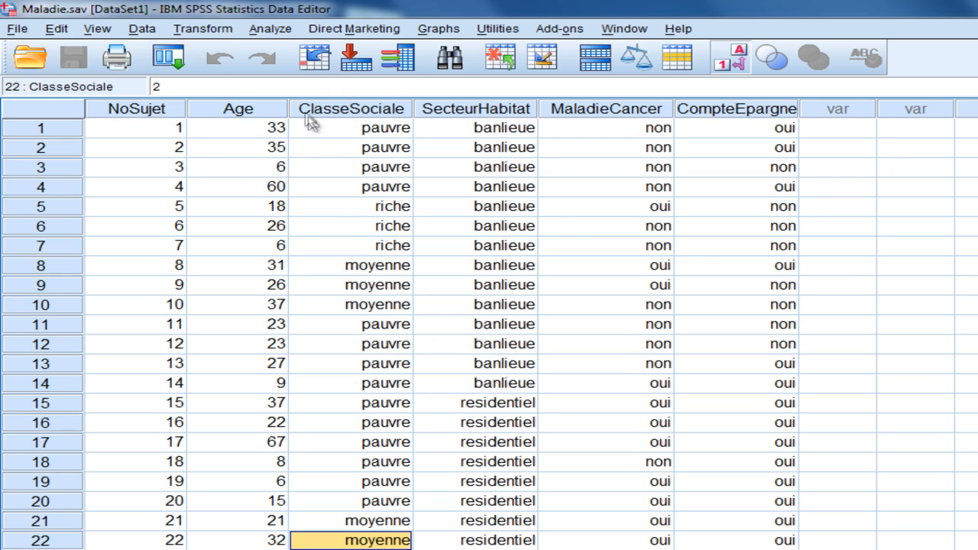
drag(288, 108, 255, 108)
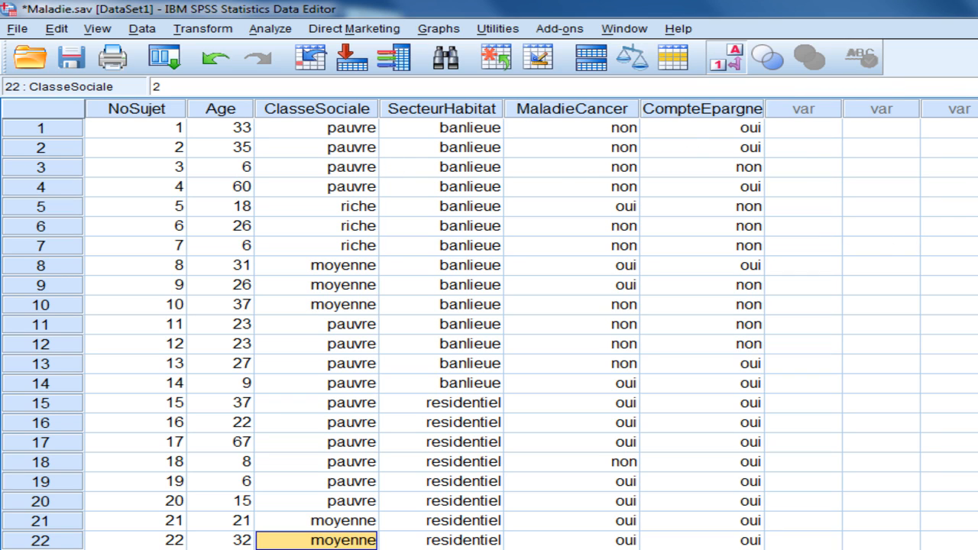
click(732, 61)
key(ctrl+s)
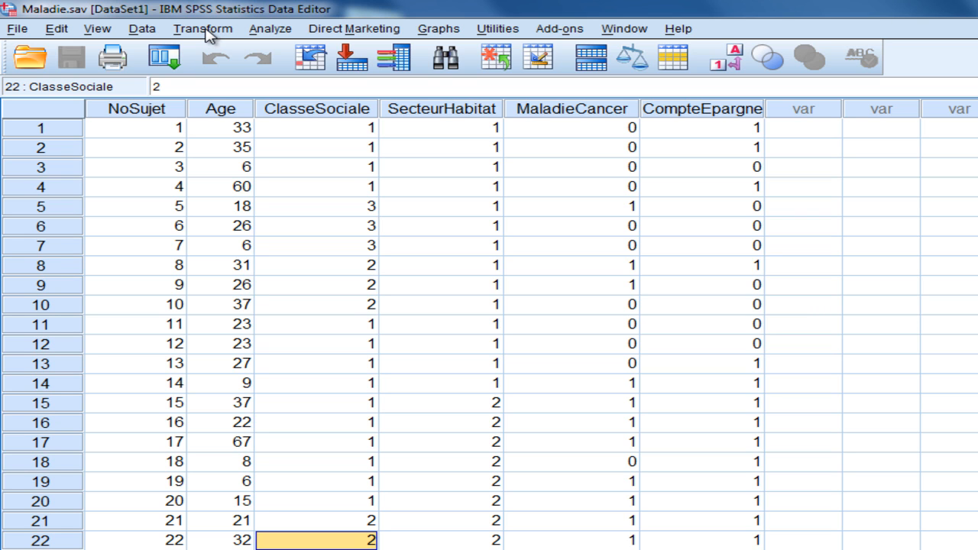
Start a Compute Variable transformation with AgeTransf as the target variable.
click(203, 29)
click(200, 50)
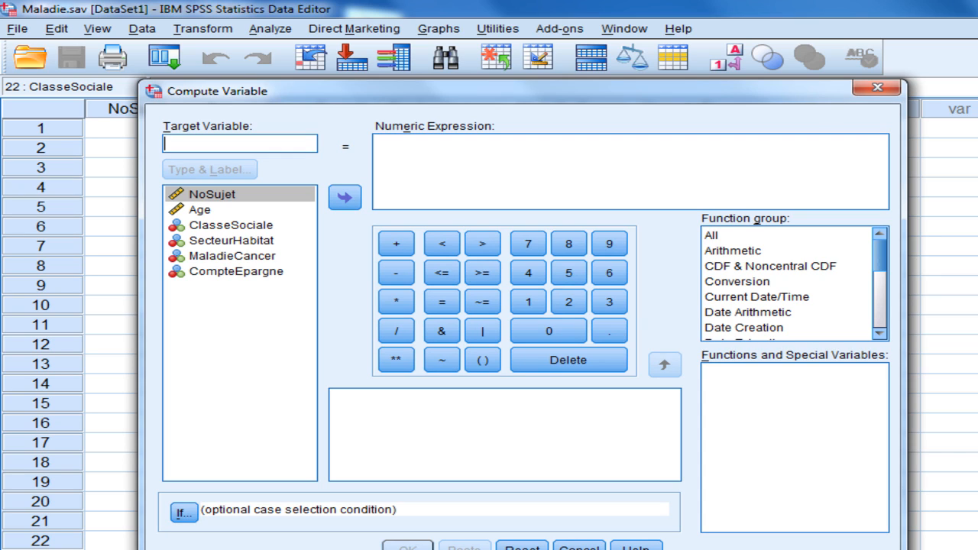
text(Age)
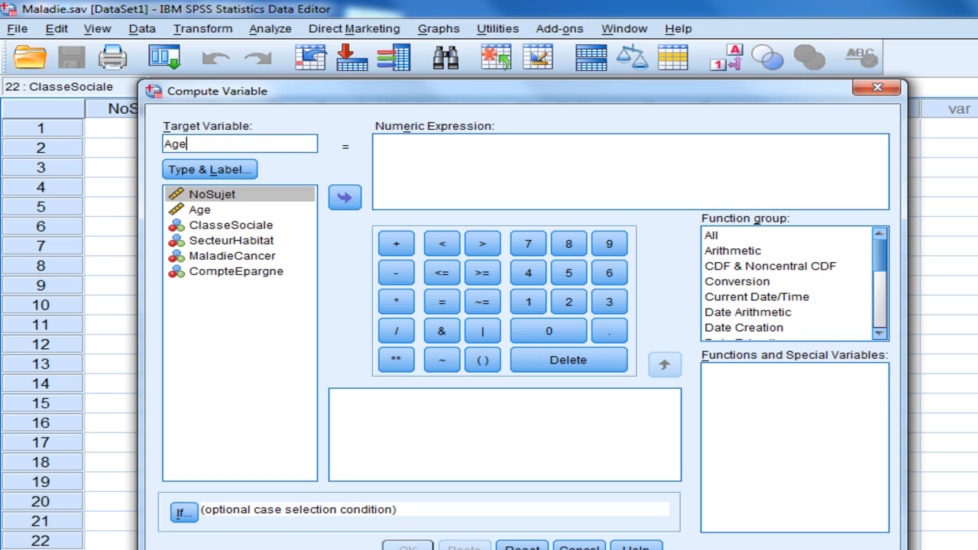
text(Transf)
click(499, 153)
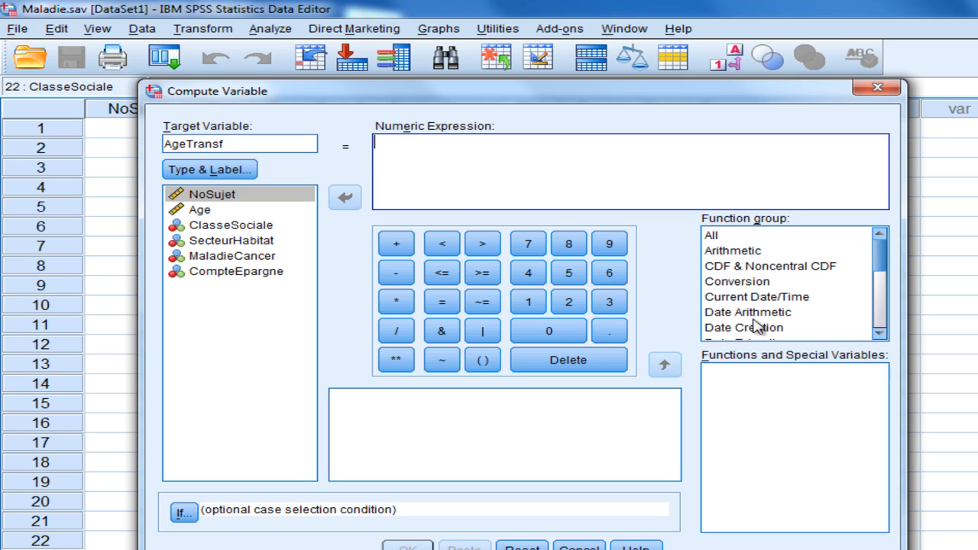
List the Arithmetic functions and read the descriptions of Exp, Lg10 and Ln.
mouse_move(880, 252)
mouse_down()
mouse_move(886, 313)
mouse_move(884, 258)
mouse_up()
click(870, 284)
click(731, 251)
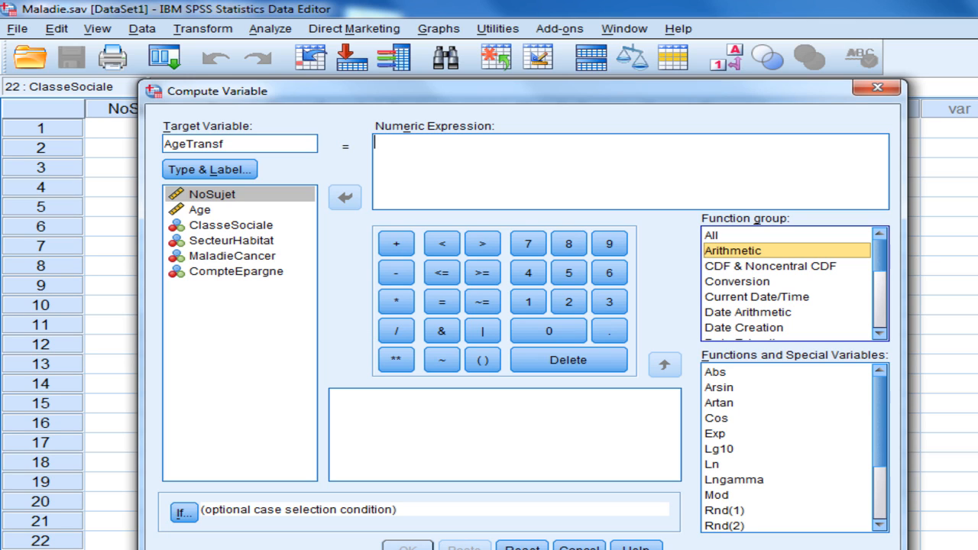
scroll(879, 426, down, 1)
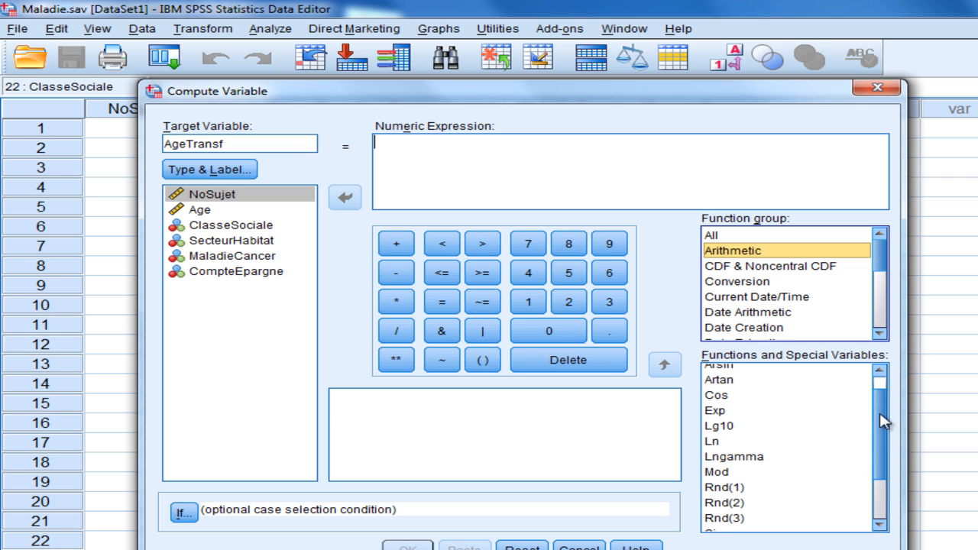
click(726, 394)
click(725, 413)
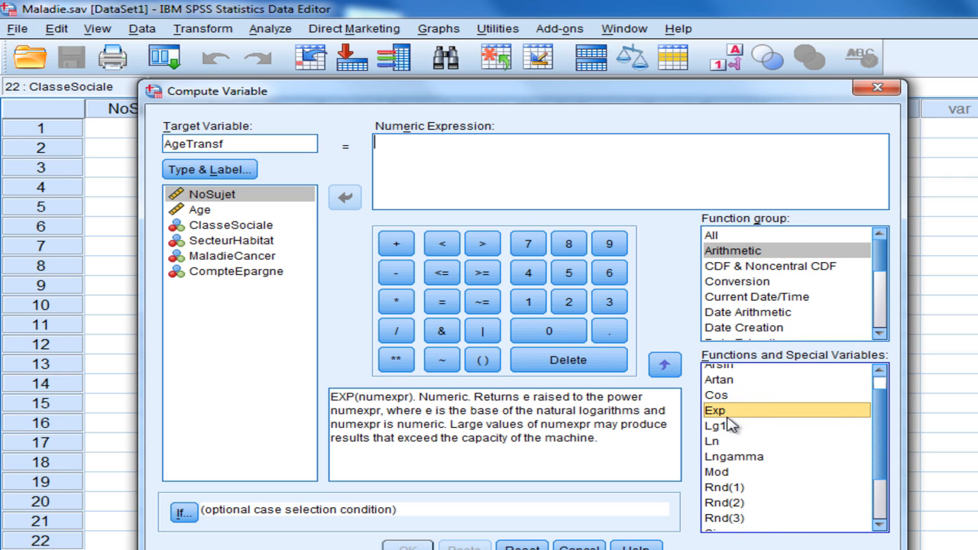
click(730, 427)
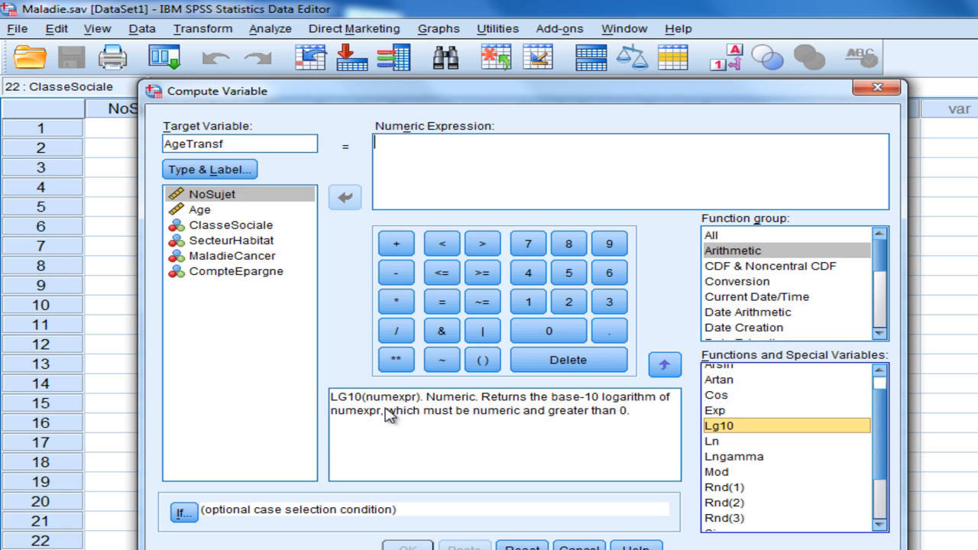
click(716, 443)
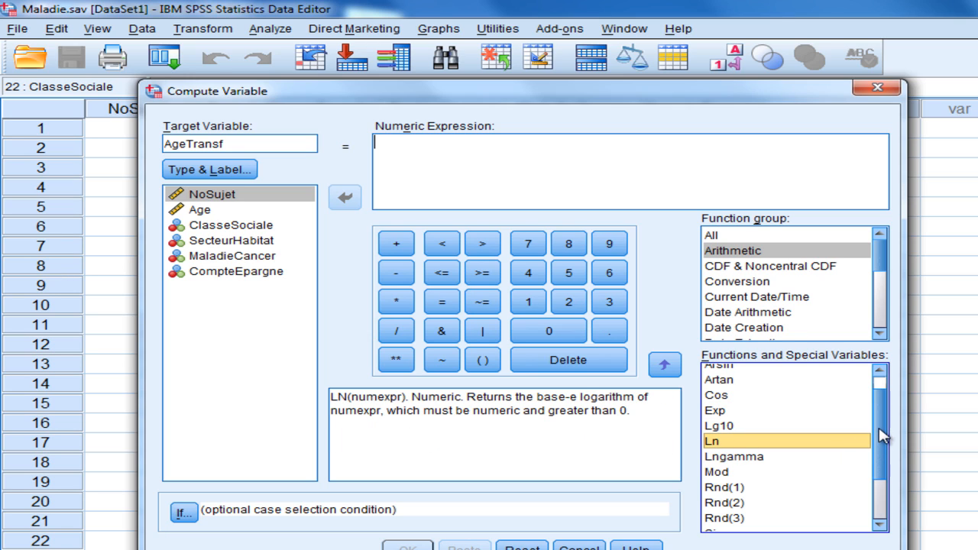
click(733, 427)
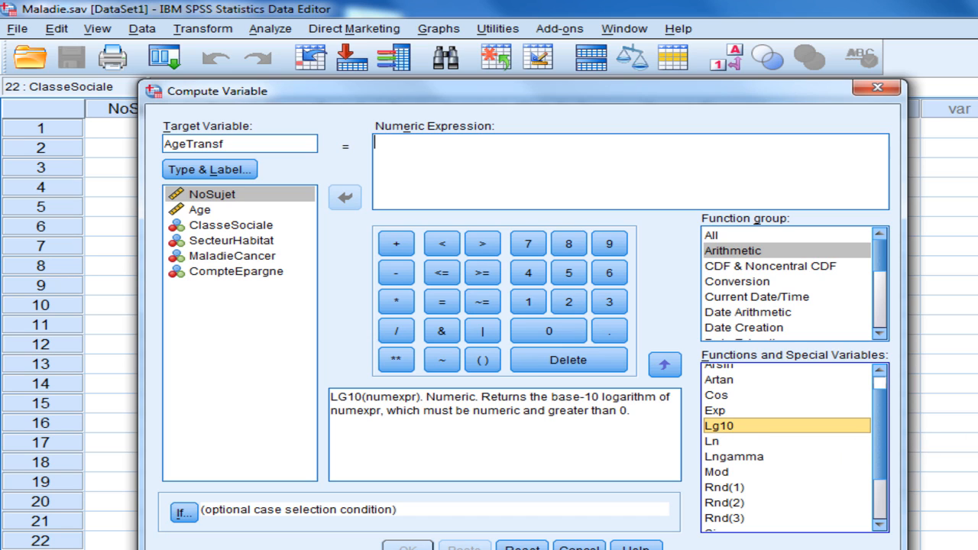
Build the numeric expression SQRT(Age) from the square root function and compute AgeTransf.
drag(888, 433, 884, 475)
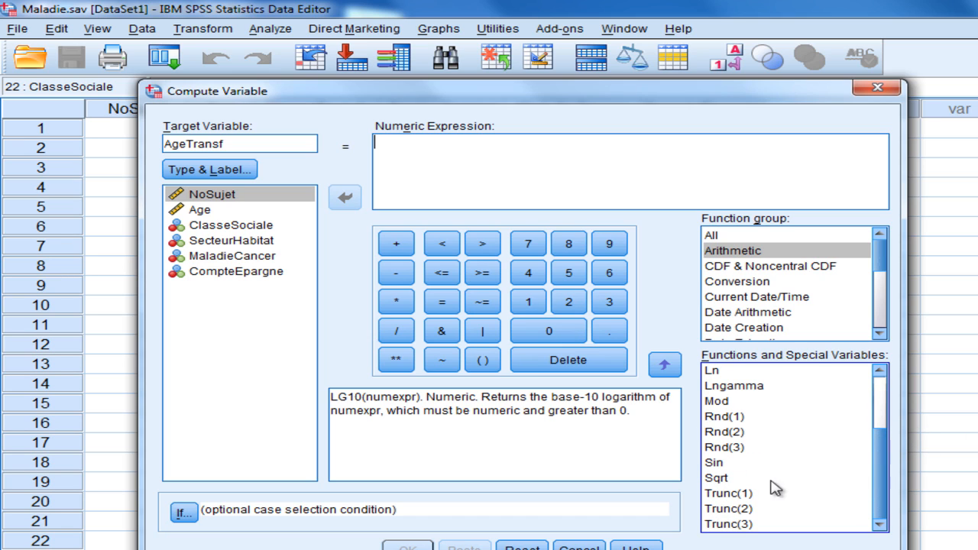
click(726, 478)
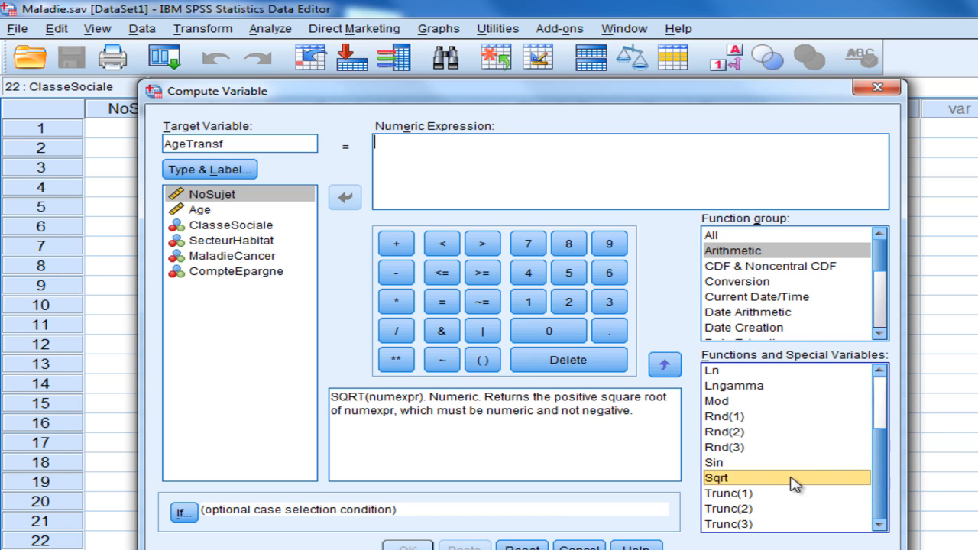
drag(751, 483, 451, 152)
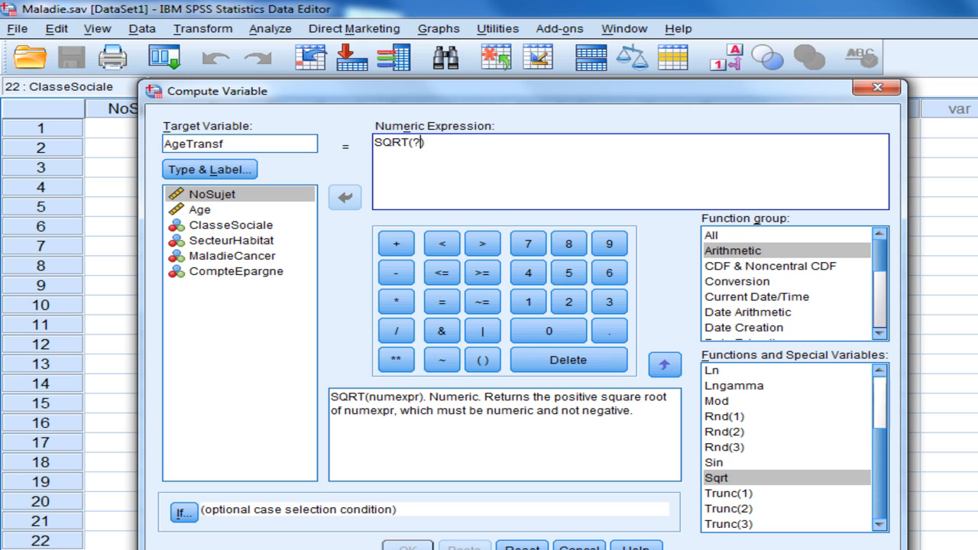
key(BackSpace)
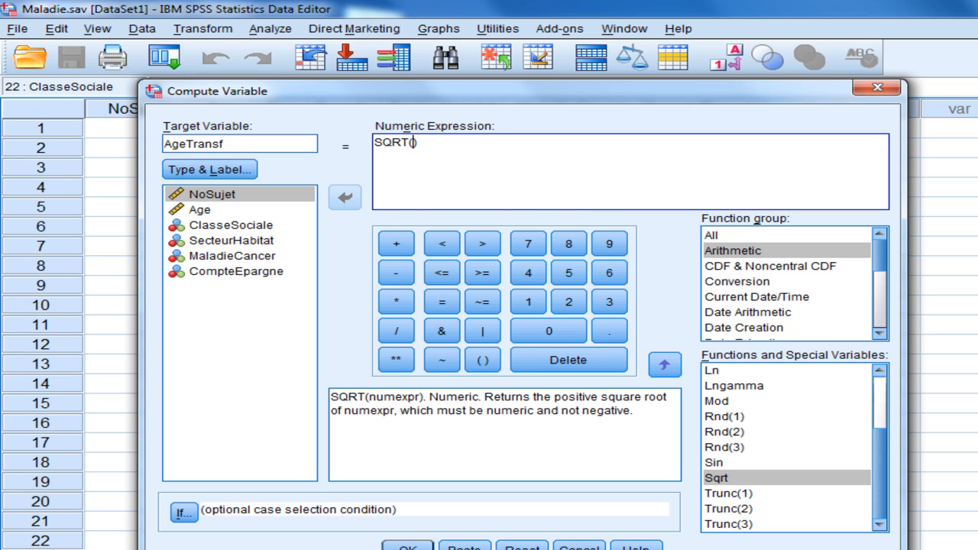
drag(634, 94, 762, 150)
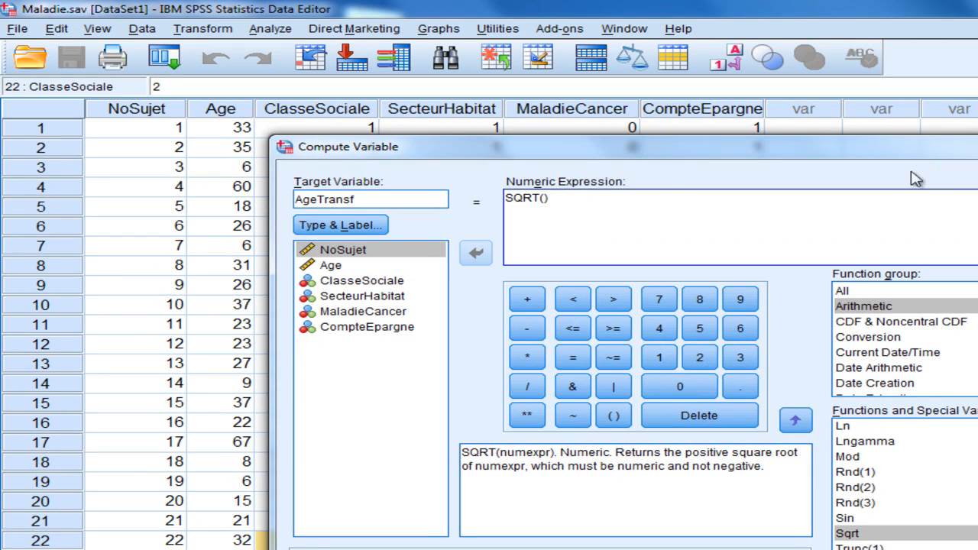
text(Age)
drag(891, 155, 787, 110)
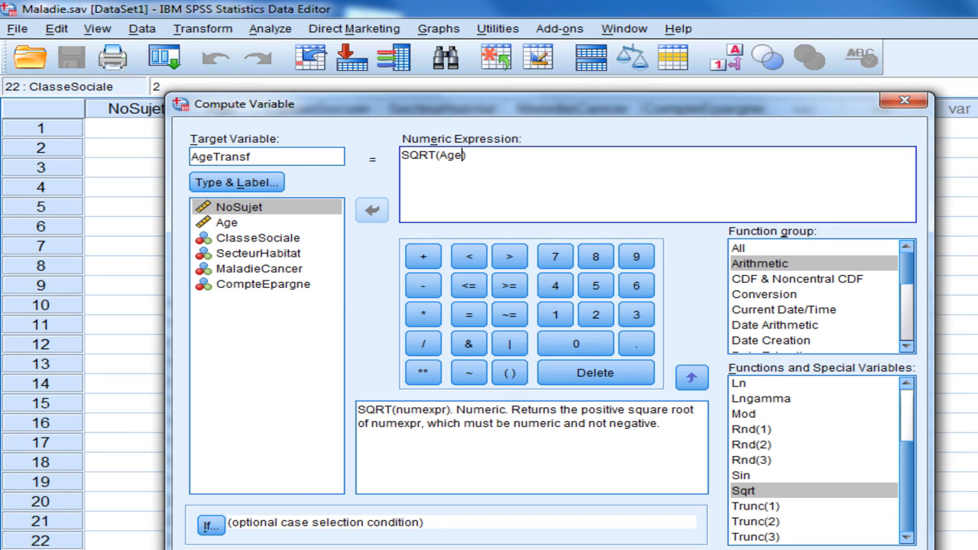
drag(774, 111, 748, 42)
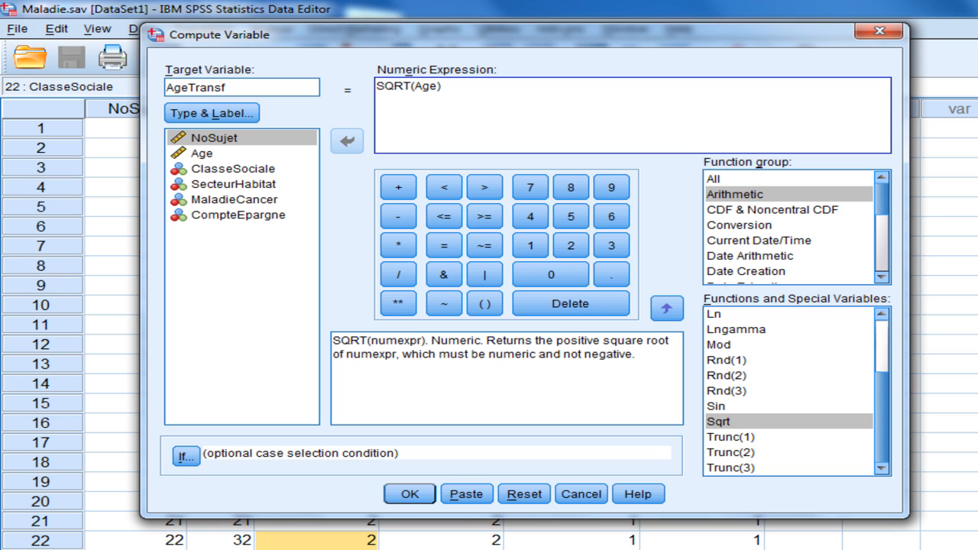
click(410, 495)
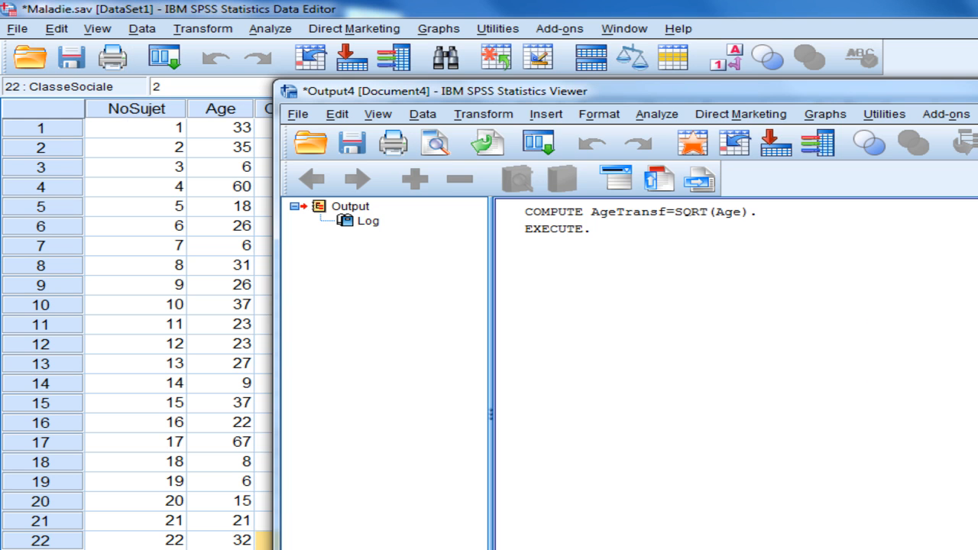
Return to the Maladie.sav data and look through the AgeTransf values down the rows.
drag(649, 91, 494, 90)
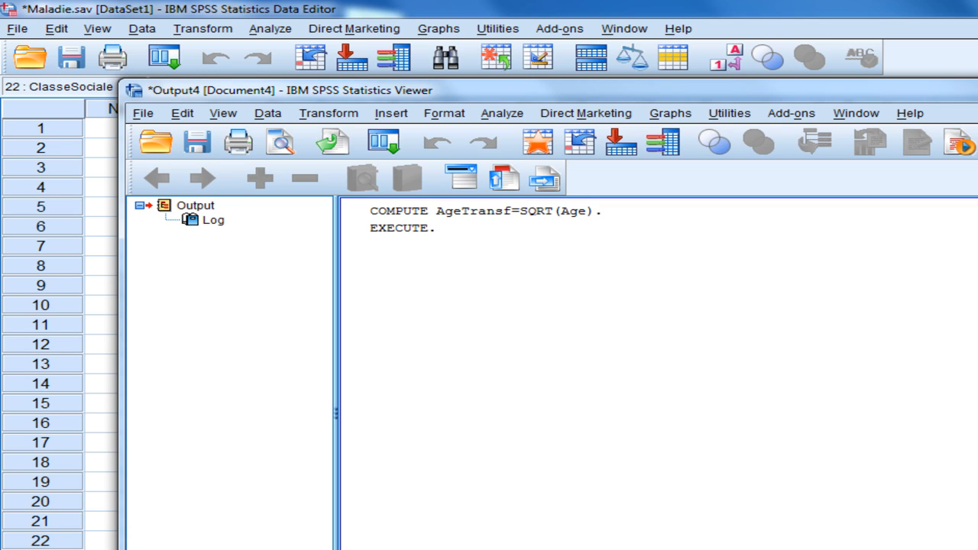
click(977, 84)
drag(936, 106, 896, 114)
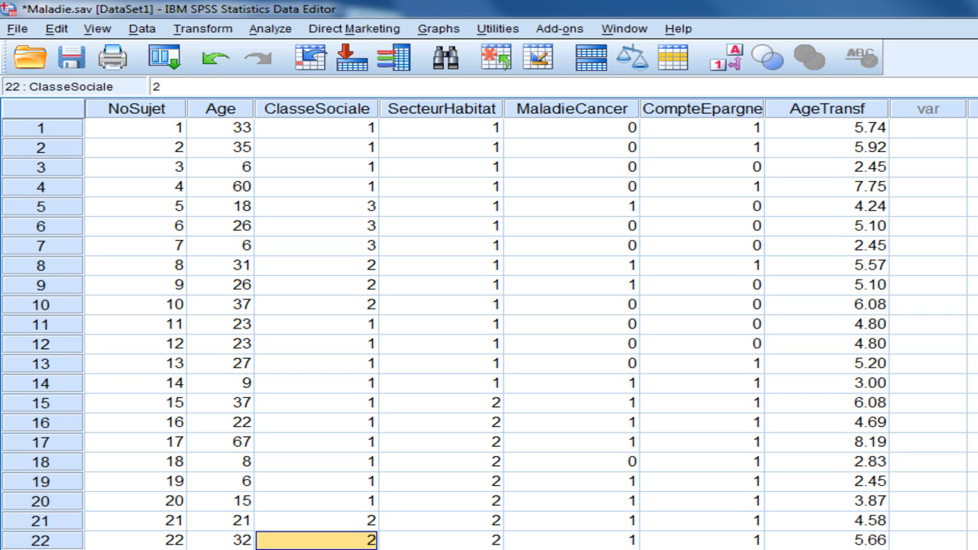
scroll(488, 334, down, 13)
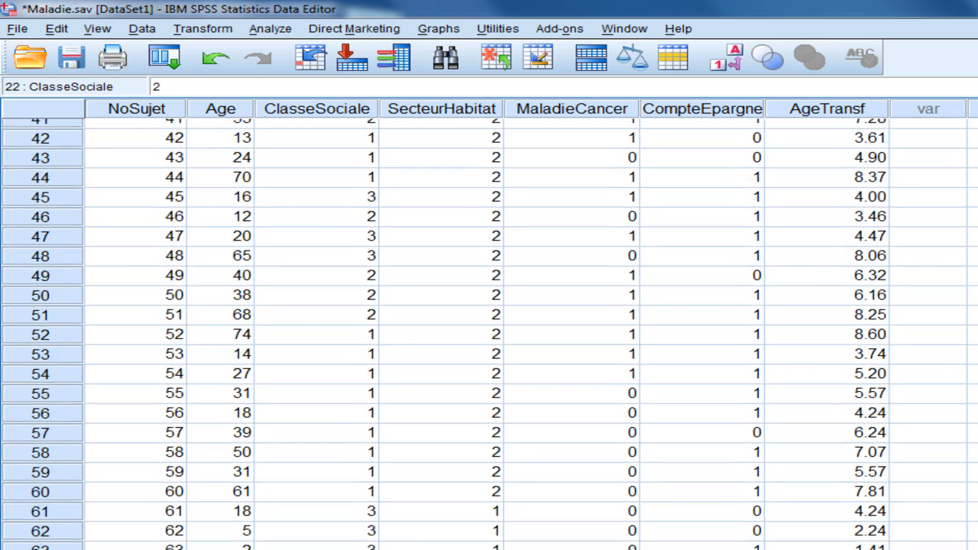
scroll(489, 334, up, 13)
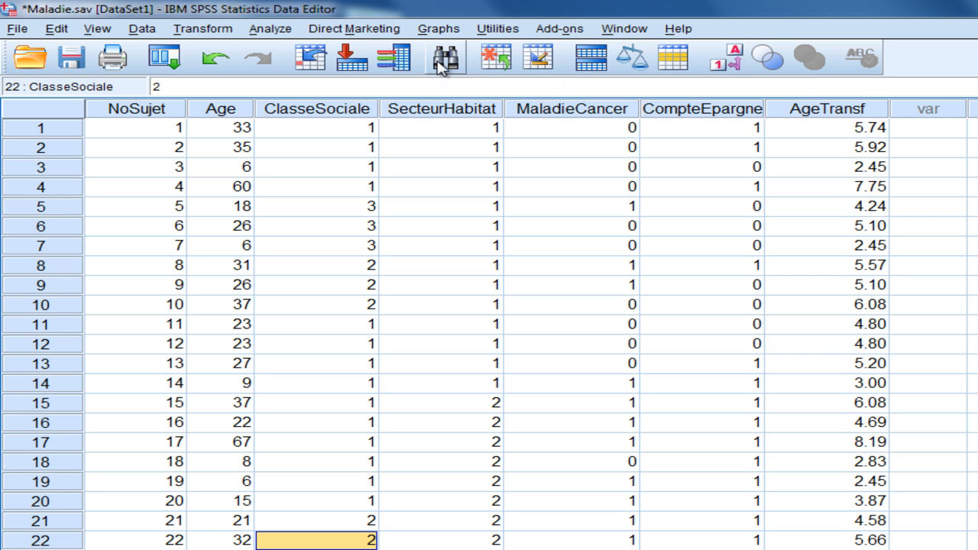
Run Explore on Age and AgeTransf with ClasseSociale as the factor, displaying plots only.
click(285, 32)
mouse_move(284, 70)
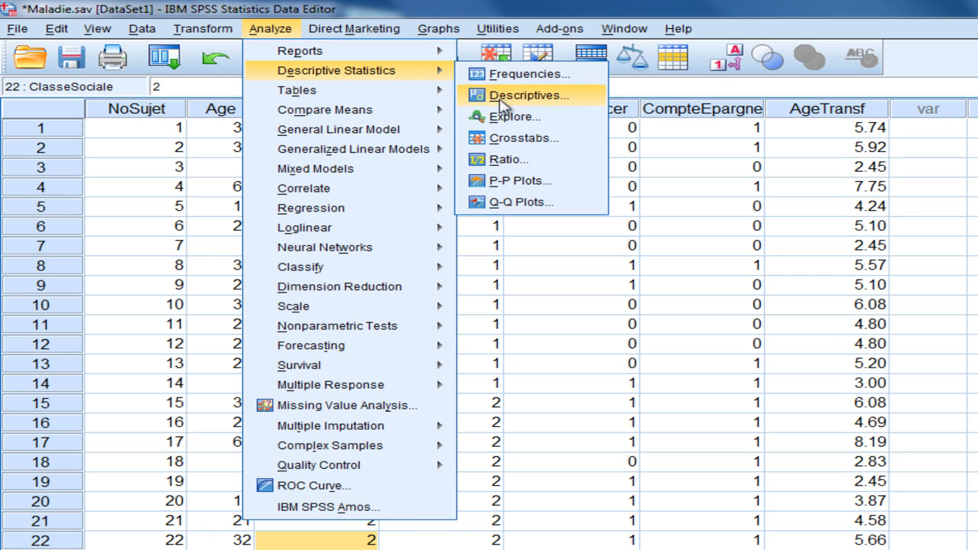
click(510, 125)
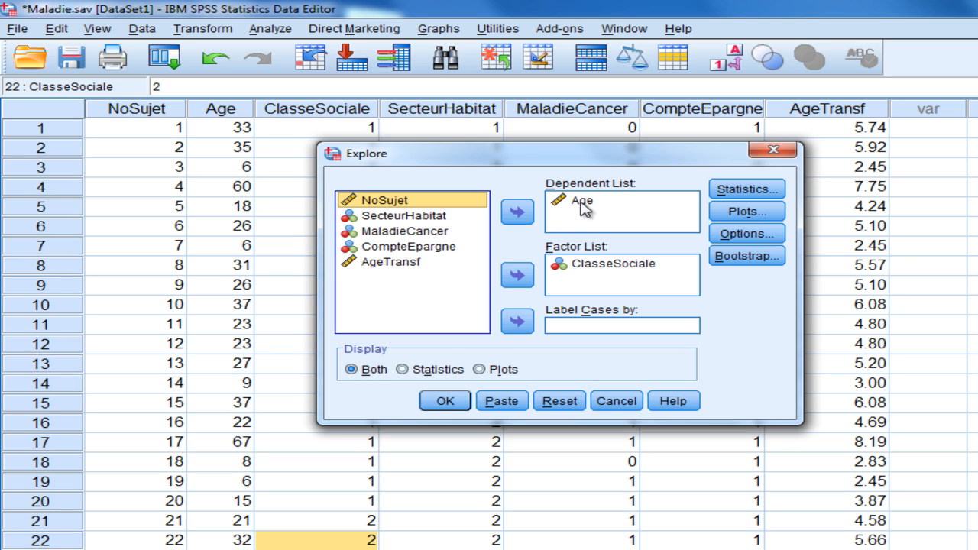
click(394, 262)
click(513, 214)
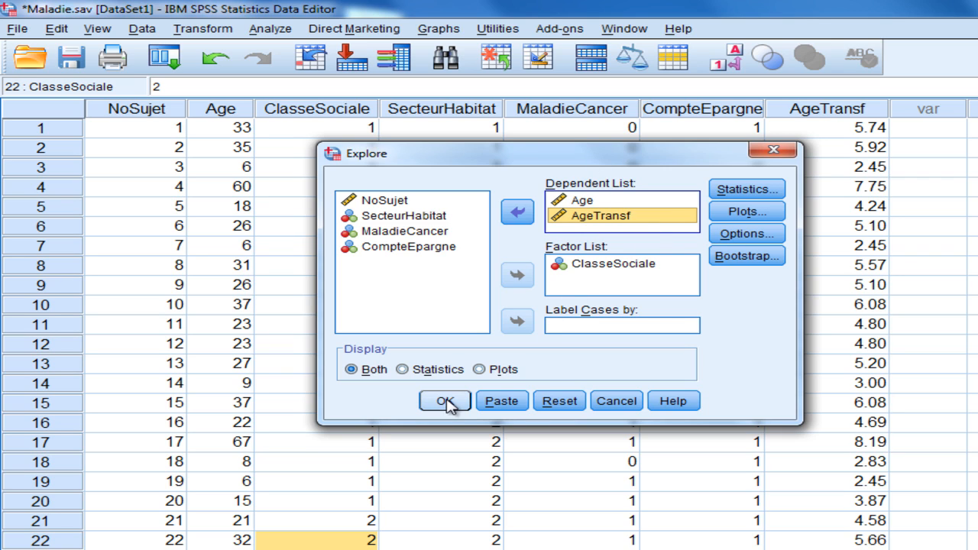
click(357, 371)
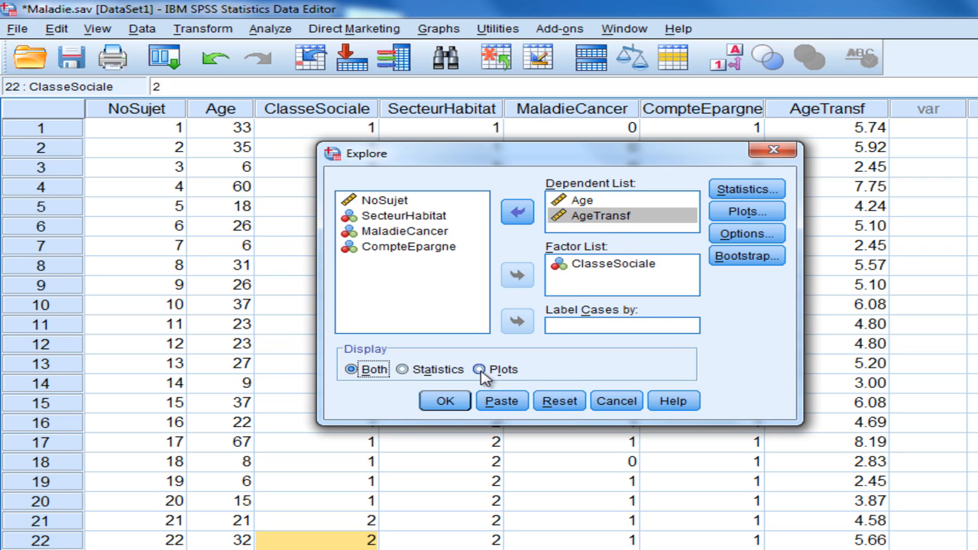
click(479, 371)
click(443, 401)
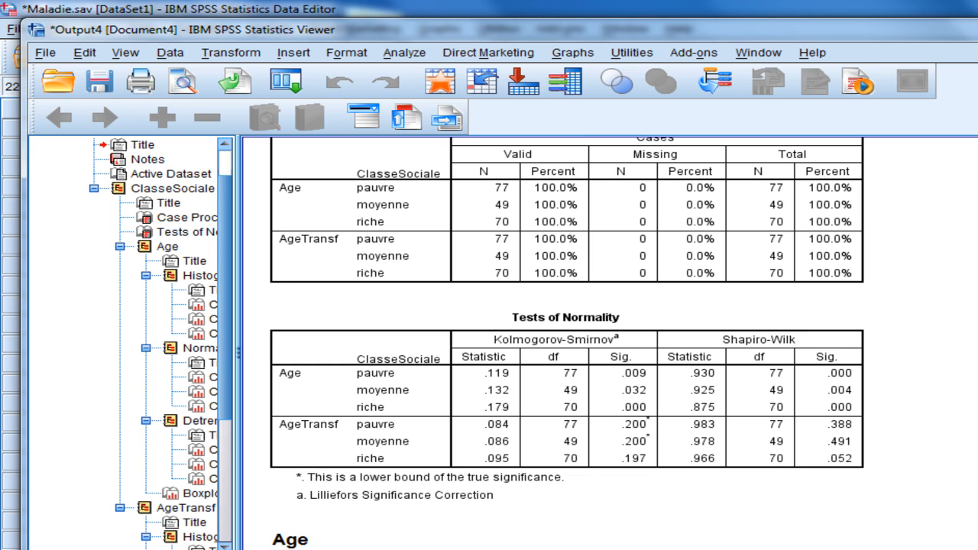
Examine the Tests of Normality for Age and AgeTransf and the Age plots, continuing to AgeTransf's pauvre histogram.
click(306, 390)
scroll(565, 344, down, 10)
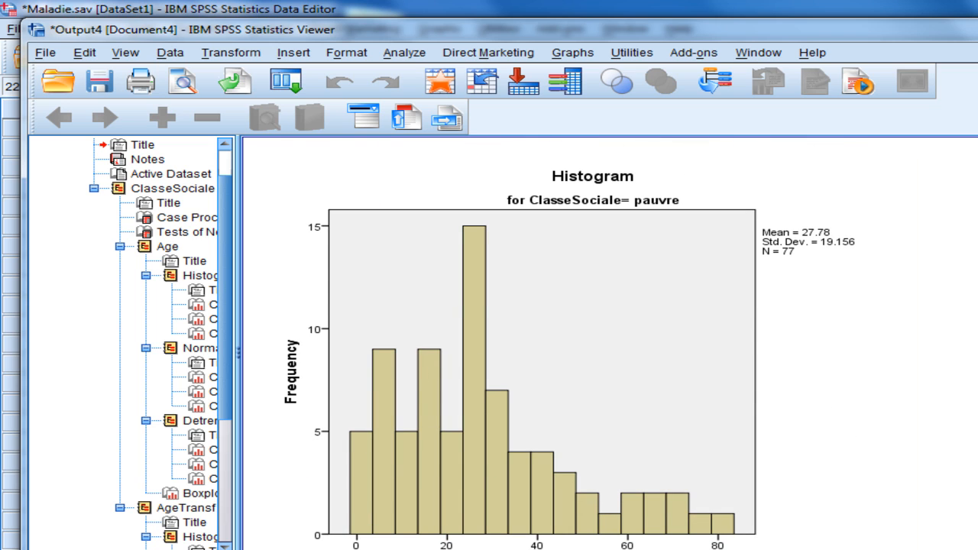
scroll(565, 343, down, 10)
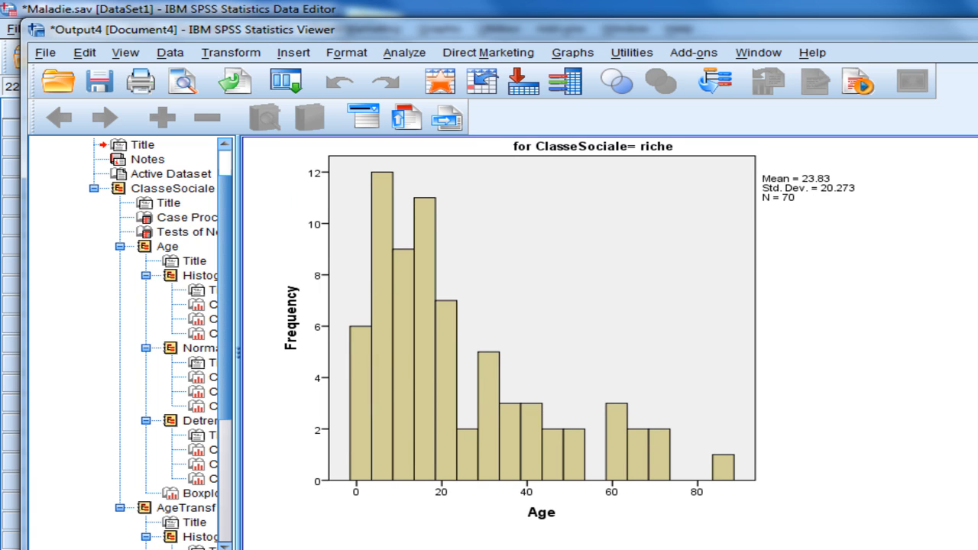
scroll(565, 343, down, 15)
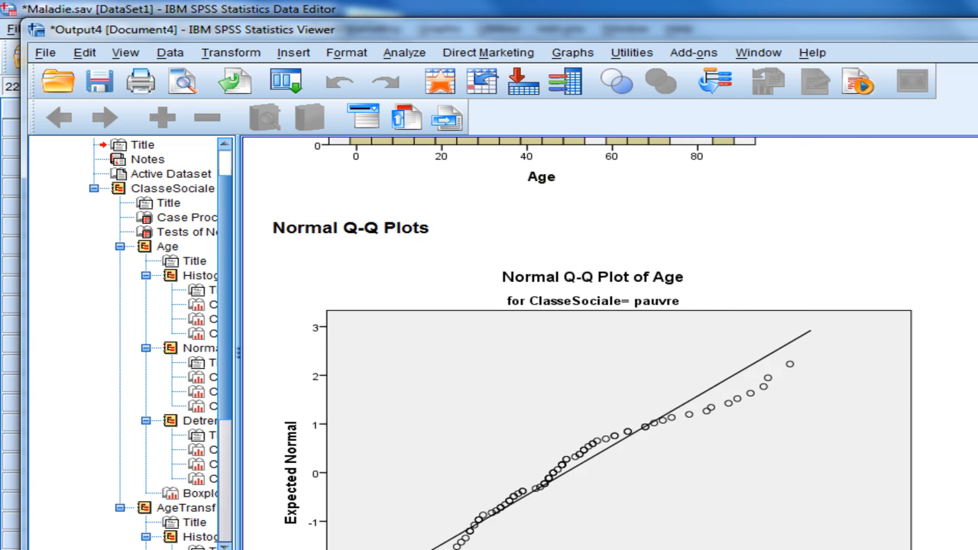
scroll(565, 344, down, 15)
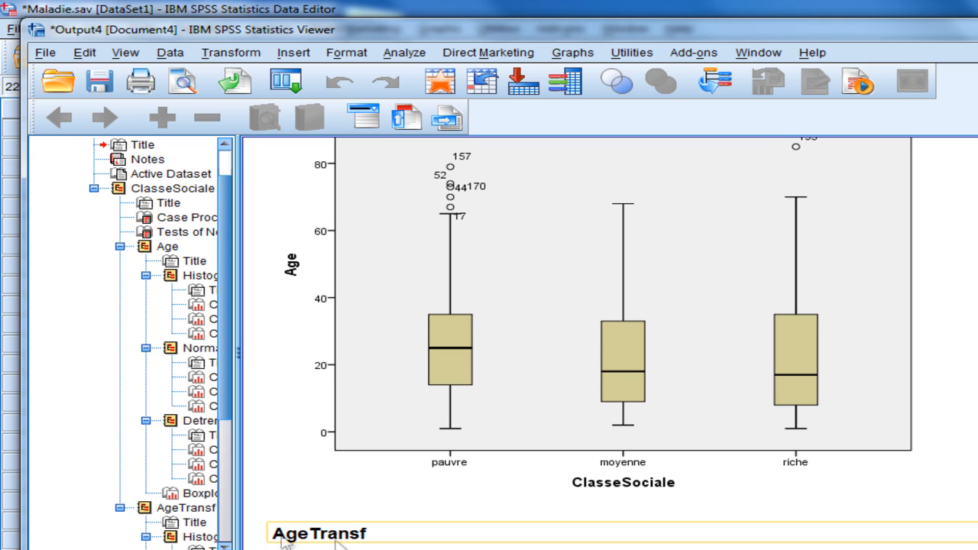
scroll(565, 344, down, 5)
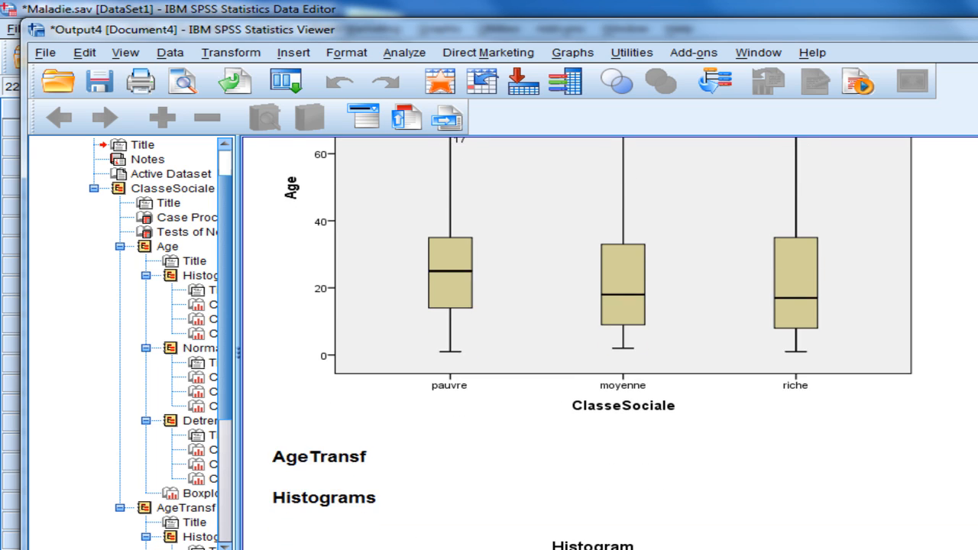
scroll(565, 344, down, 3)
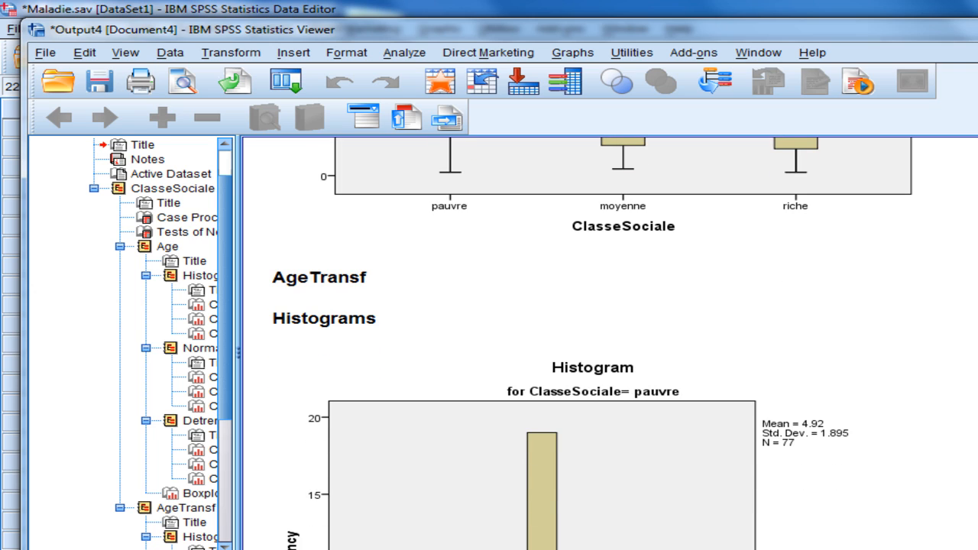
scroll(565, 344, down, 2)
scroll(565, 343, down, 4)
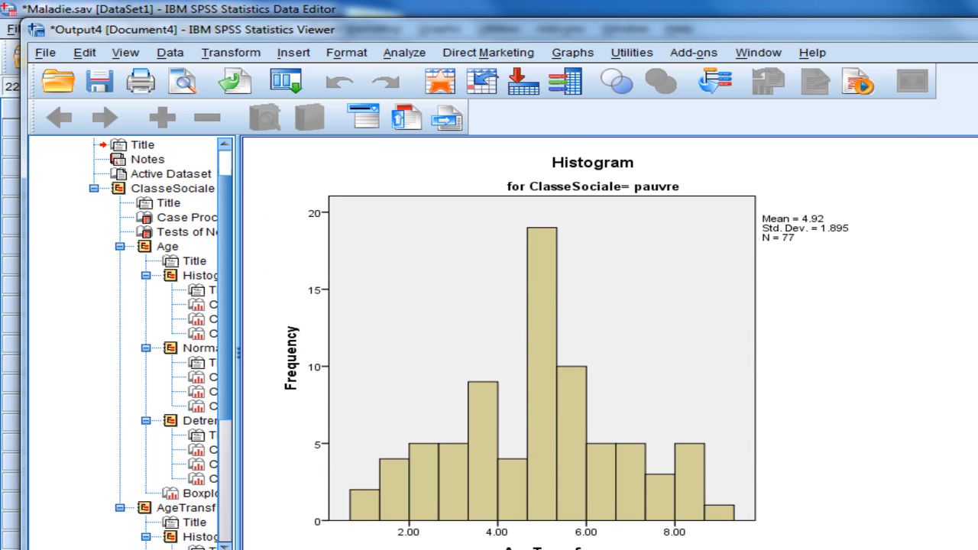
Add a normal distribution curve to the AgeTransf histogram for the pauvre class.
click(752, 479)
double_click(580, 449)
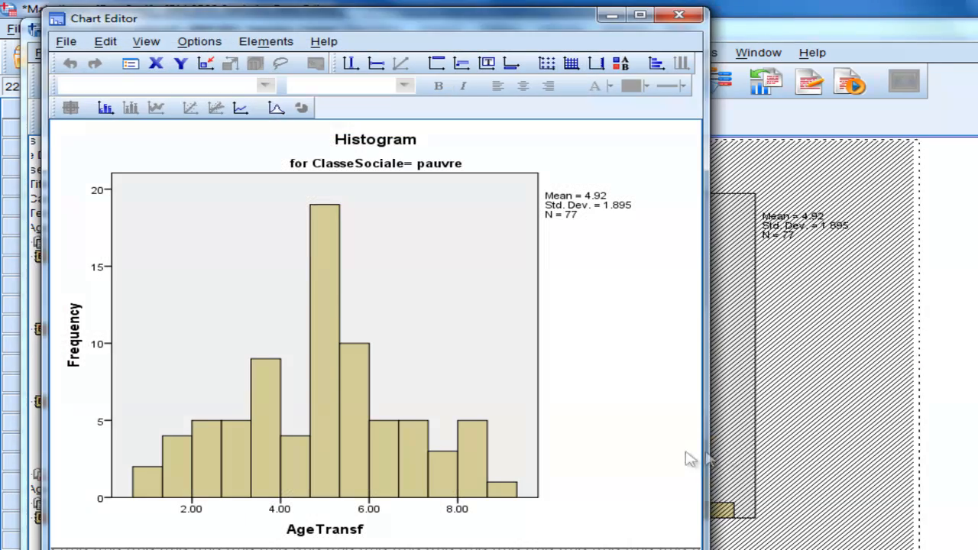
click(275, 108)
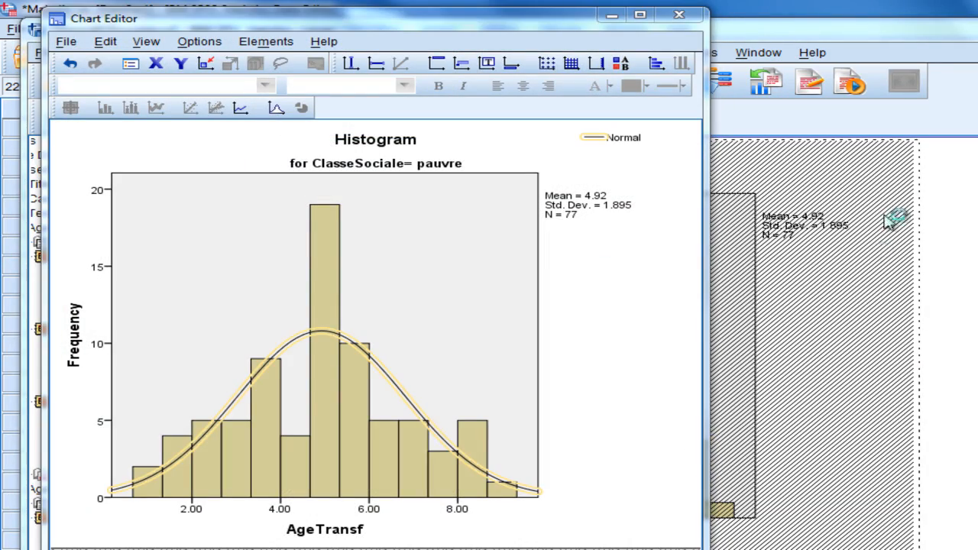
click(678, 15)
click(949, 272)
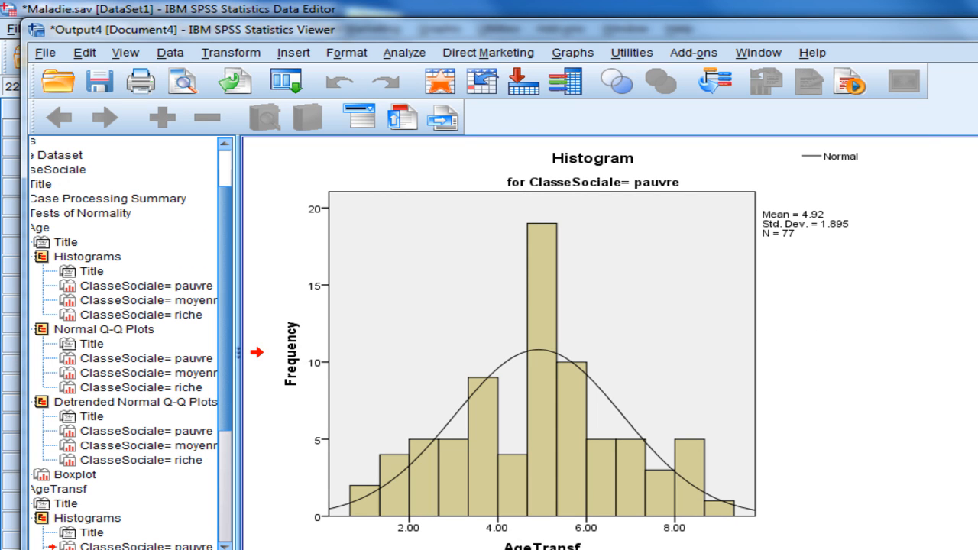
Add a normal distribution curve to the AgeTransf histogram for the moyenne class.
scroll(484, 432, down, 5)
double_click(484, 432)
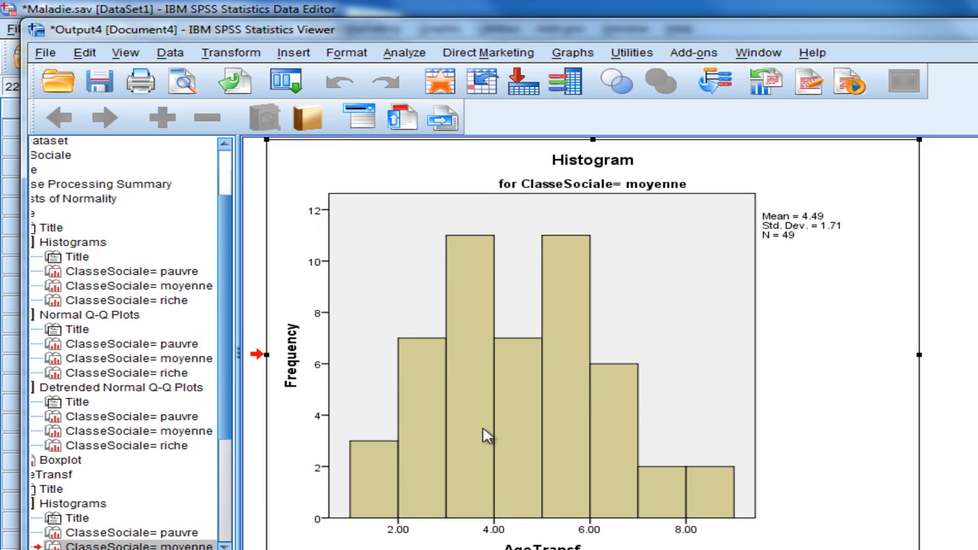
click(277, 108)
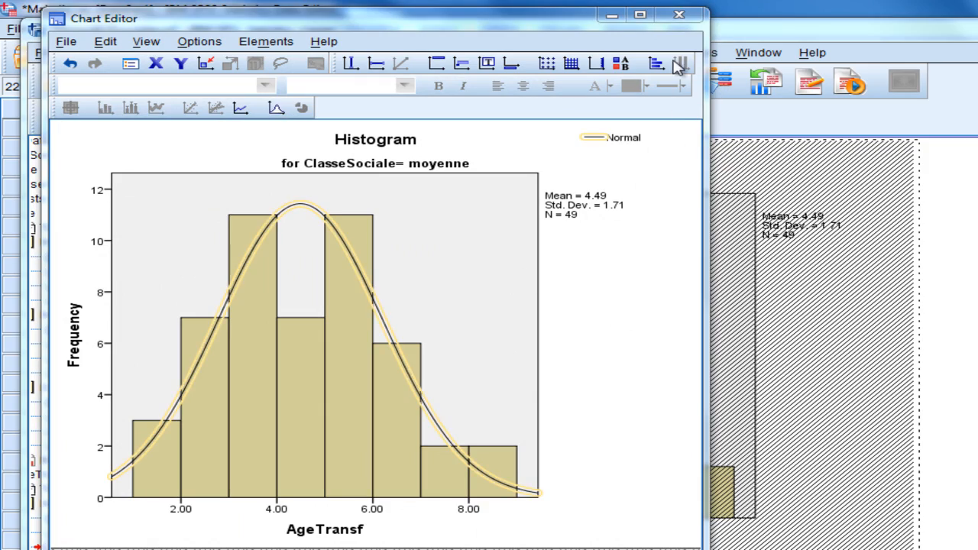
Add a normal distribution curve to the AgeTransf histogram for the riche class.
click(669, 17)
scroll(560, 428, down, 10)
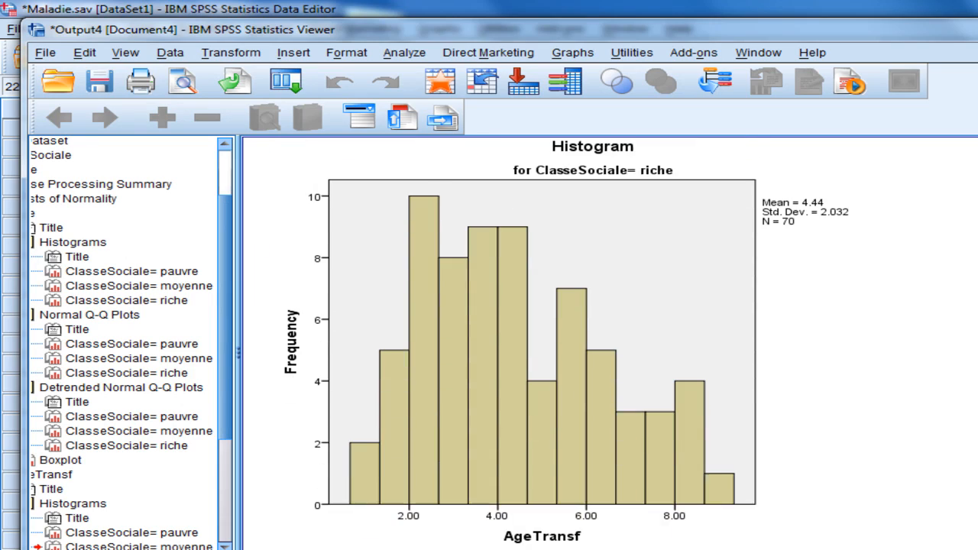
double_click(560, 428)
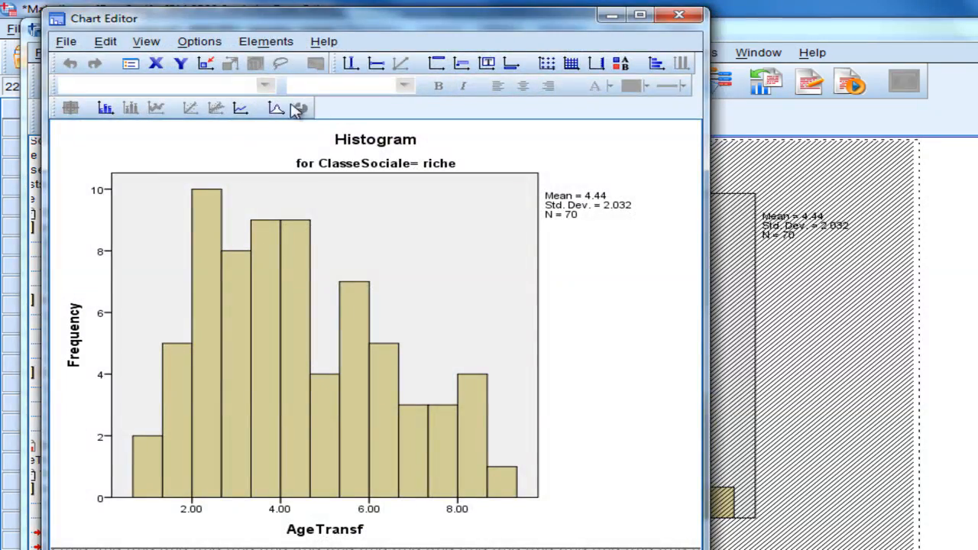
click(278, 107)
click(678, 14)
Examine the Normal Q-Q plots of AgeTransf for each social class and compare them with the riche Q-Q plot of Age.
scroll(592, 343, down, 8)
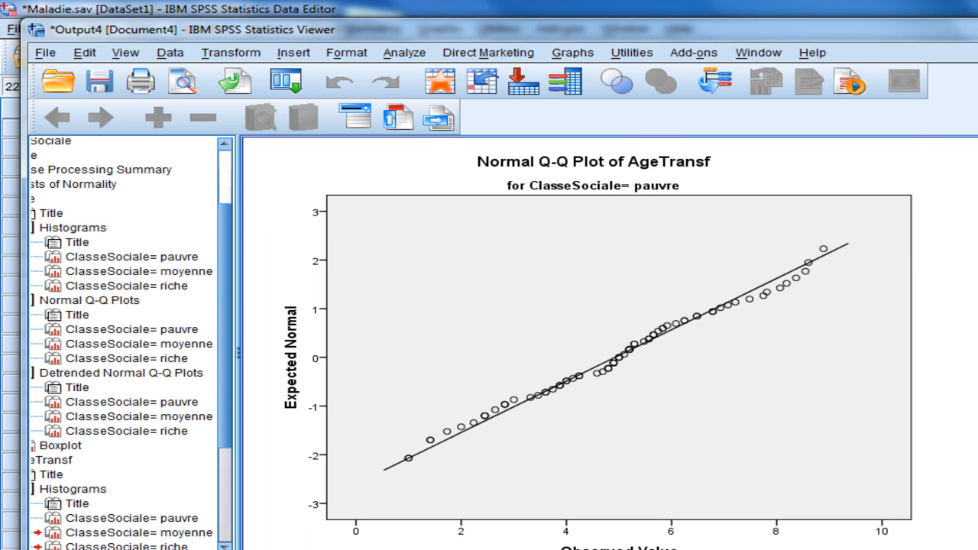
click(405, 468)
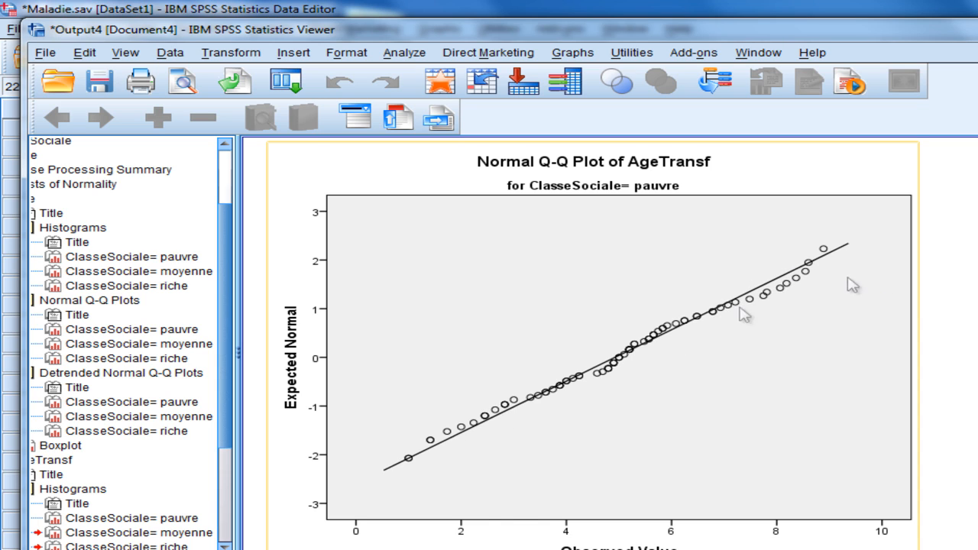
scroll(745, 315, down, 5)
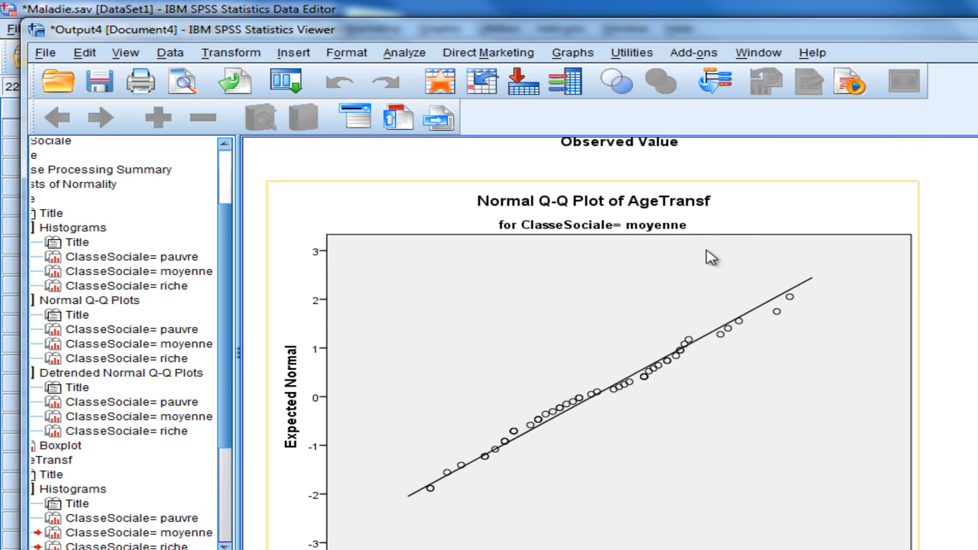
scroll(711, 257, down, 5)
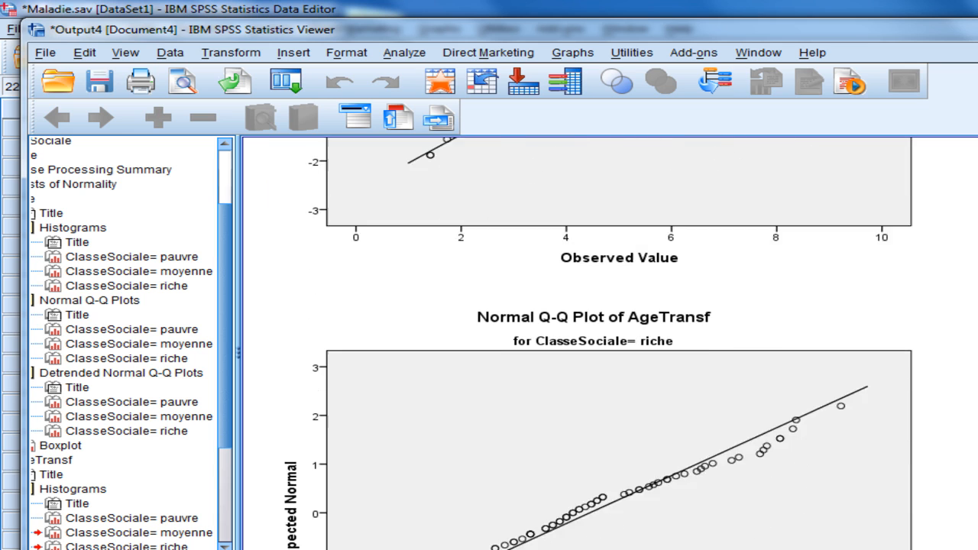
scroll(611, 343, down, 2)
scroll(611, 344, up, 20)
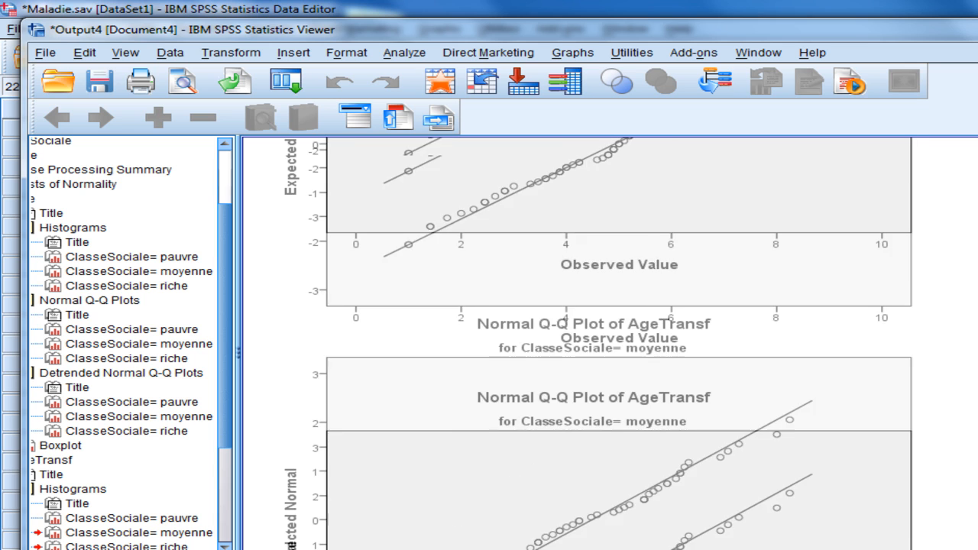
scroll(611, 344, up, 10)
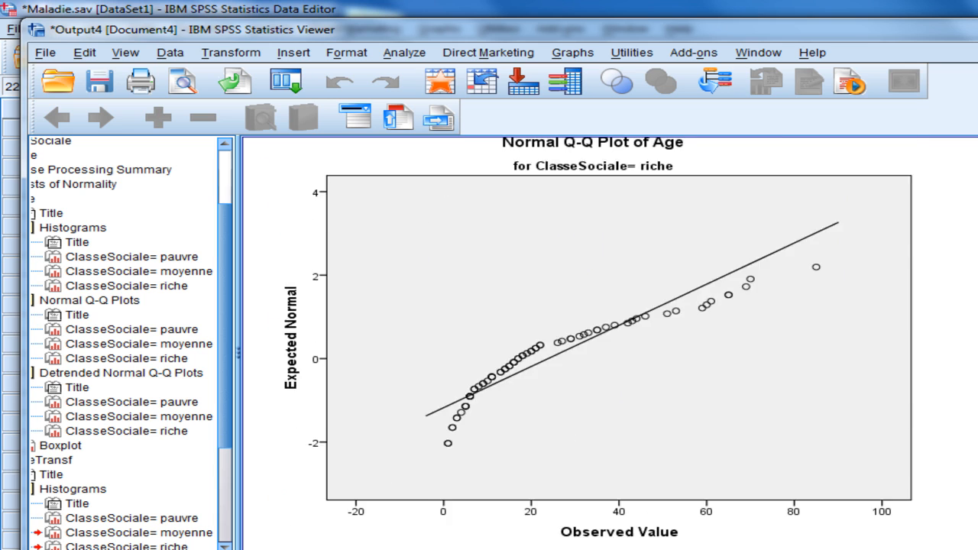
scroll(599, 339, down, 1)
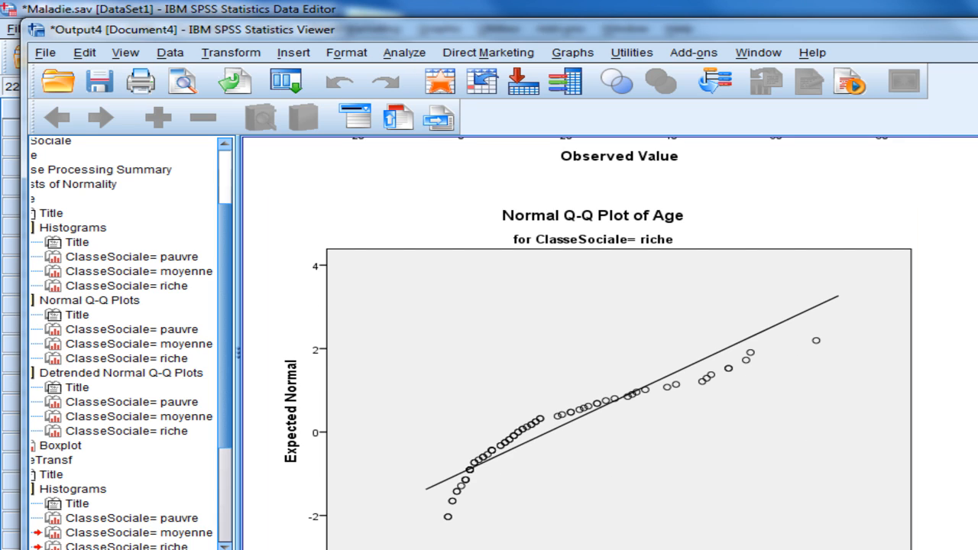
Compare the Age and AgeTransf boxplots across the three social classes, checking outliers and symmetry.
scroll(611, 344, down, 20)
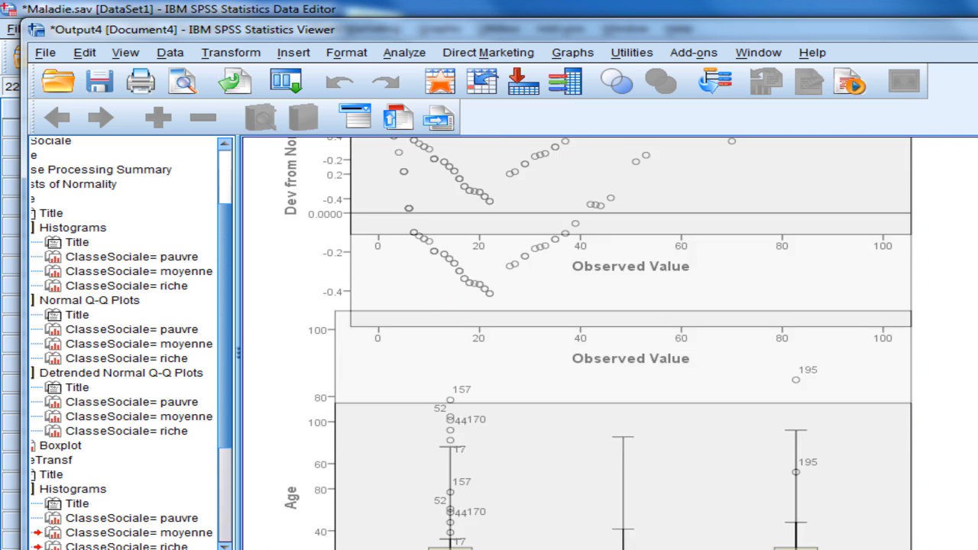
scroll(611, 344, down, 20)
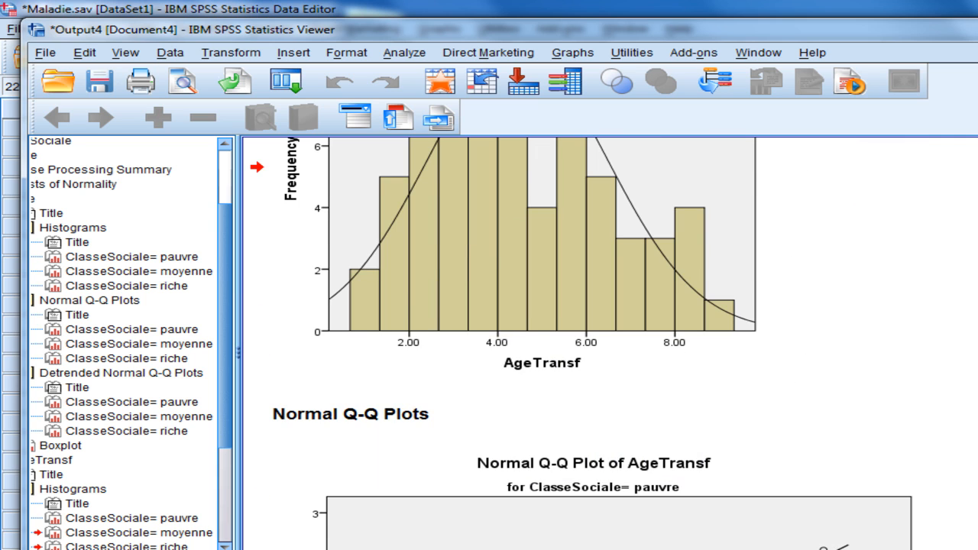
scroll(611, 343, down, 20)
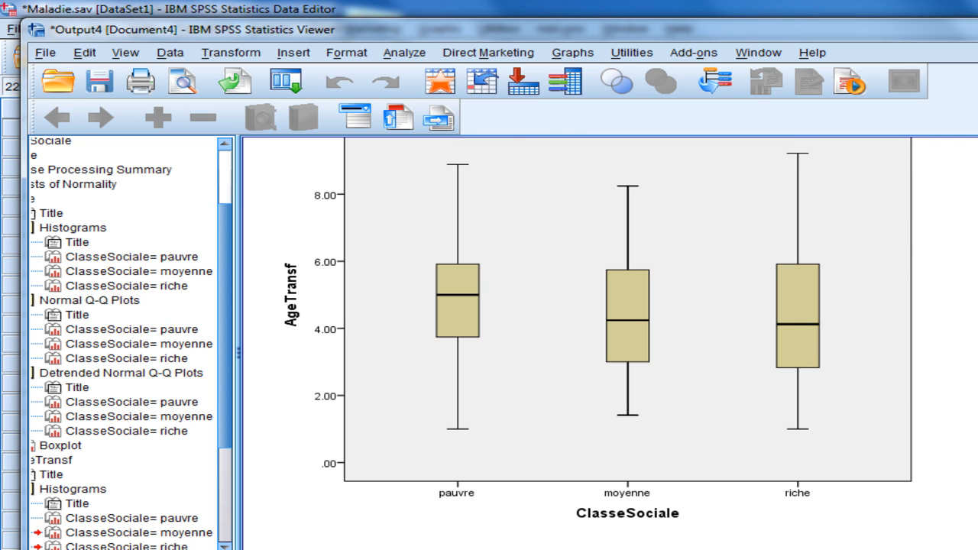
scroll(611, 343, up, 1)
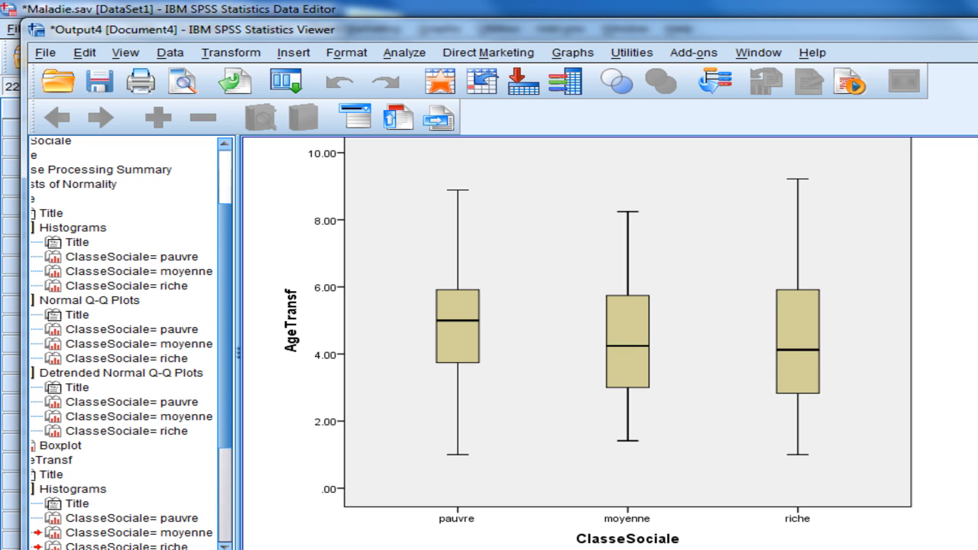
scroll(611, 343, up, 20)
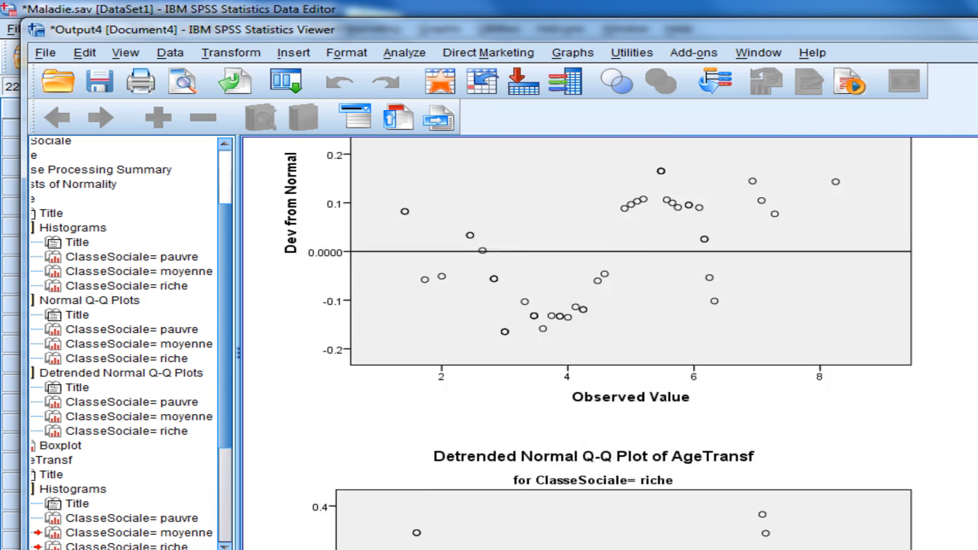
scroll(611, 344, down, 3)
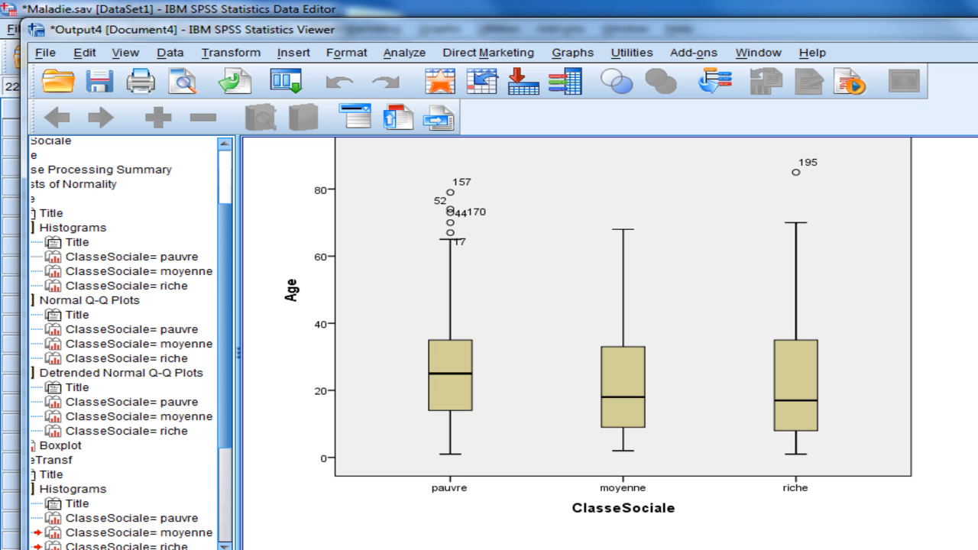
click(788, 353)
scroll(593, 344, down, 20)
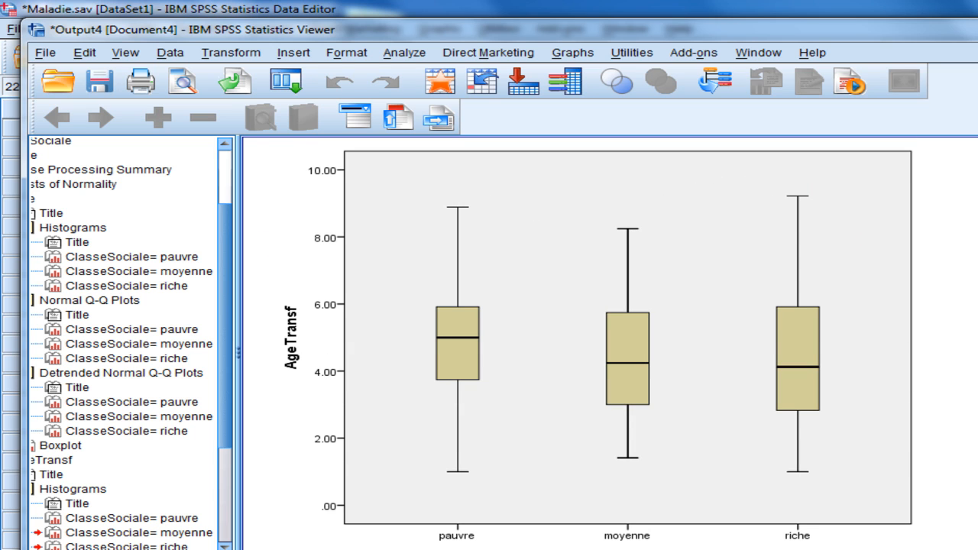
Switch to the Maladie.sav data and set up a Compute Variable transformation with Age2 as the target variable.
key(alt+Tab)
click(205, 28)
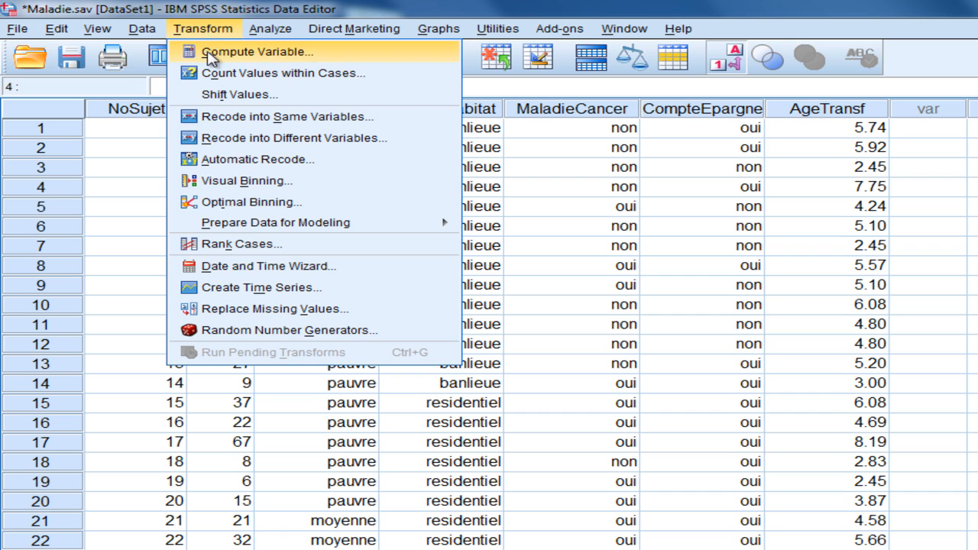
click(207, 53)
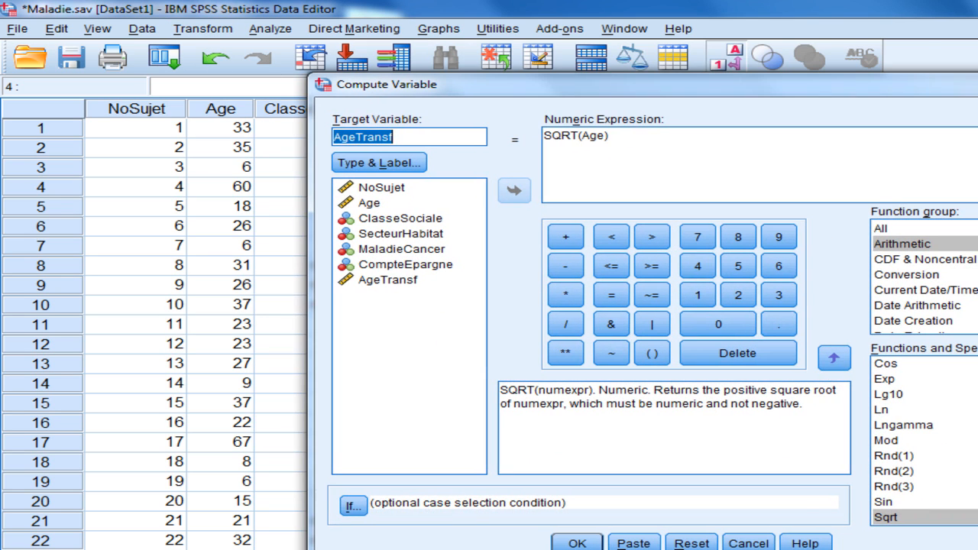
key(End)
key(BackSpace)
key(BackSpace)
key(BackSpace)
key(BackSpace)
key(BackSpace)
key(BackSpace)
text(2)
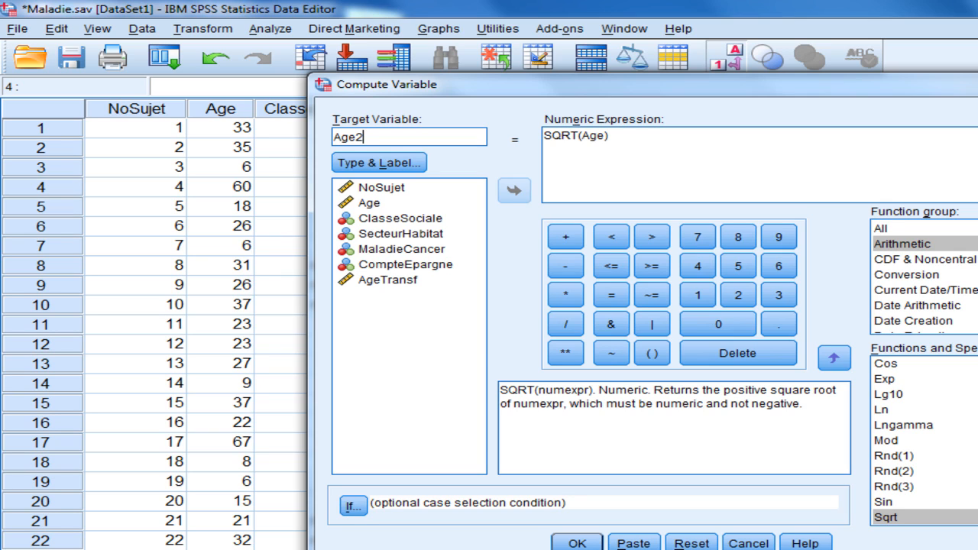
Replace the SQRT function in the numeric expression with the natural logarithm so that it reads LN(Age).
scroll(924, 441, down, 1)
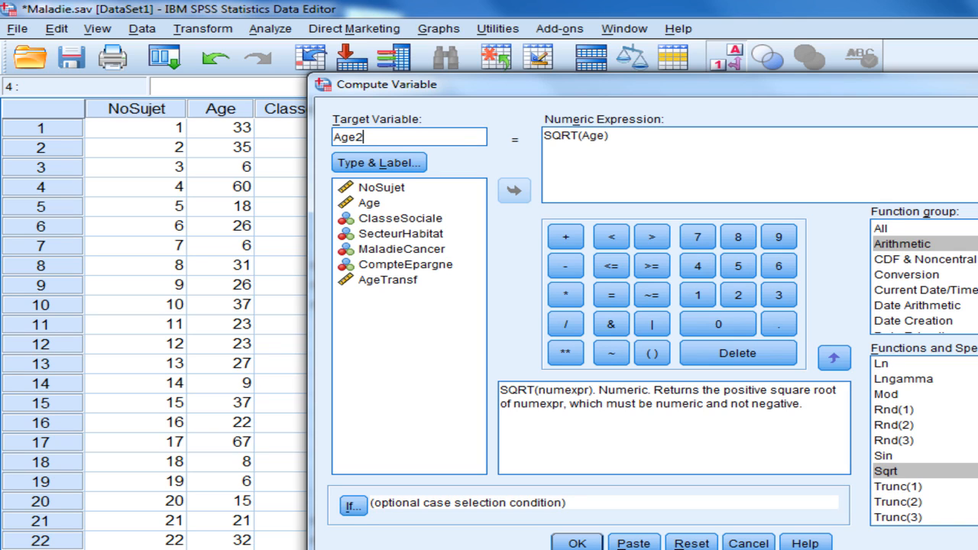
scroll(924, 440, up, 2)
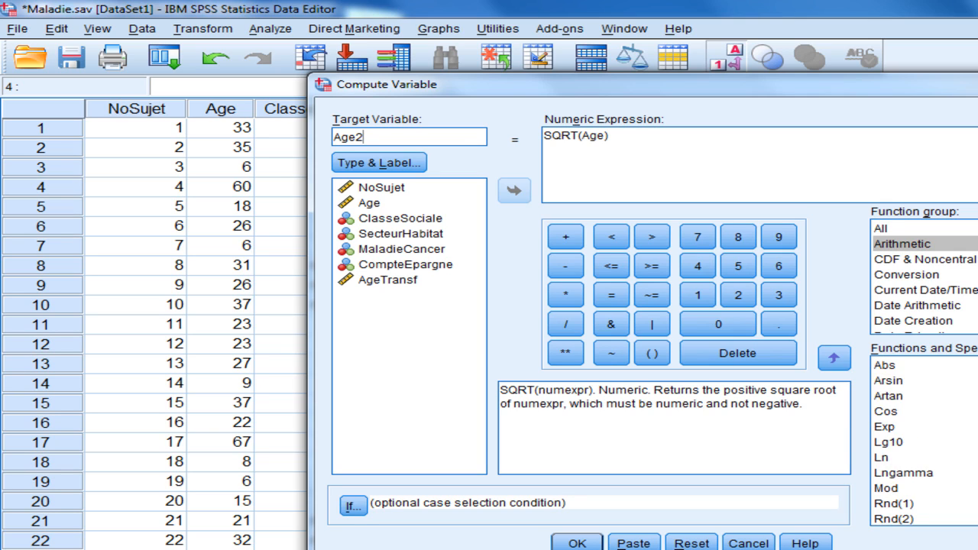
click(903, 412)
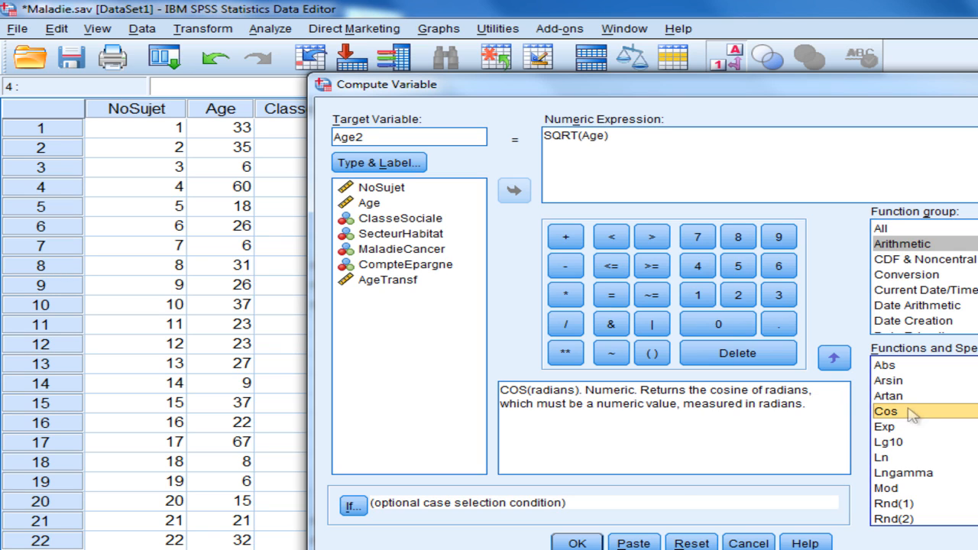
click(894, 458)
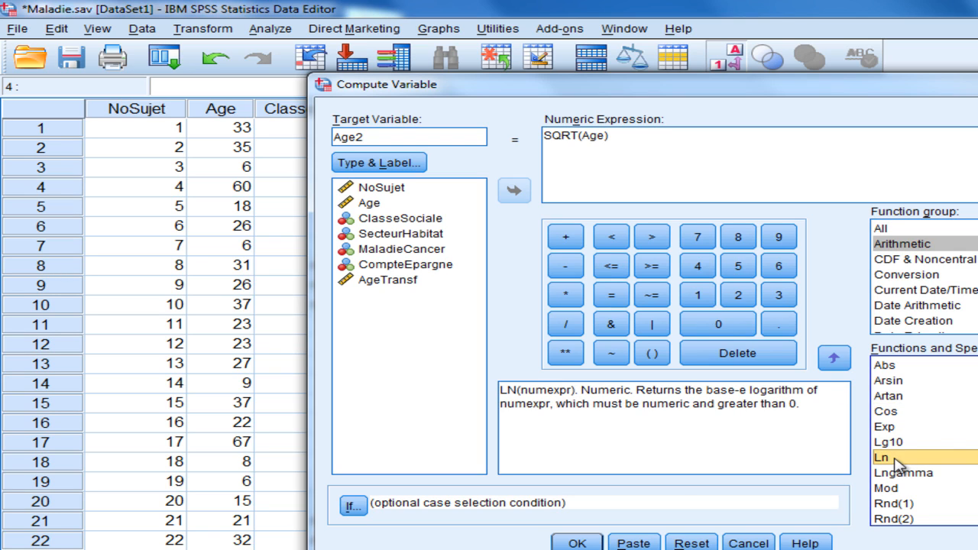
double_click(577, 135)
key(Delete)
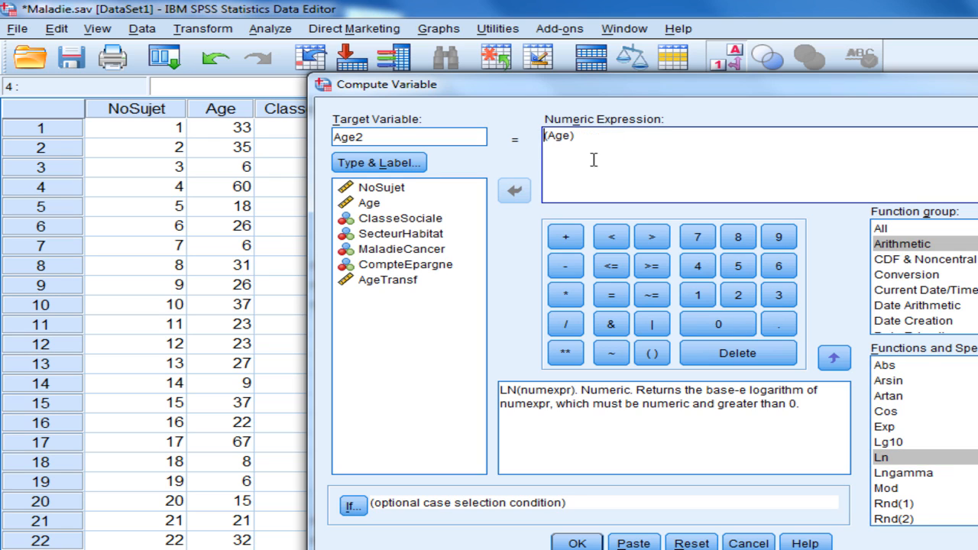
click(894, 457)
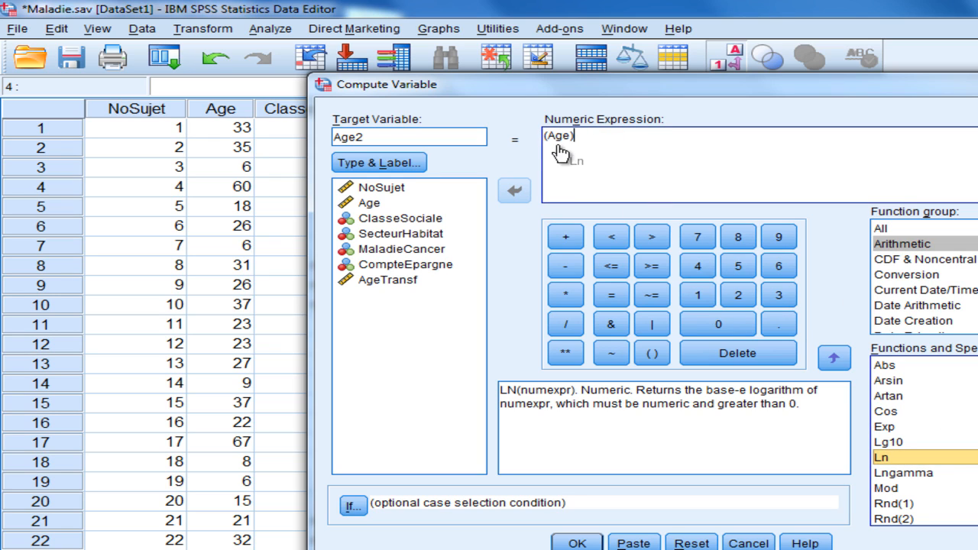
drag(550, 144, 547, 138)
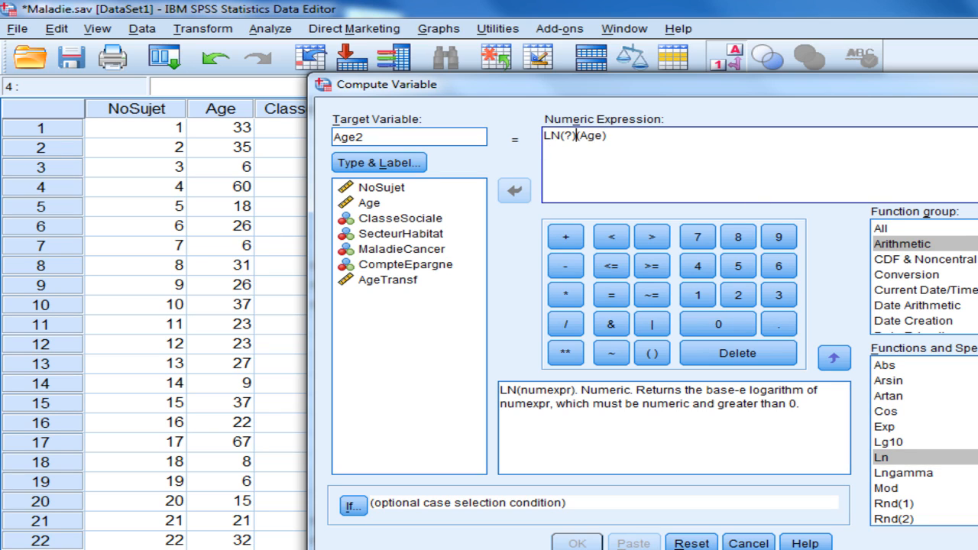
key(BackSpace)
key(BackSpace)
key(BackSpace)
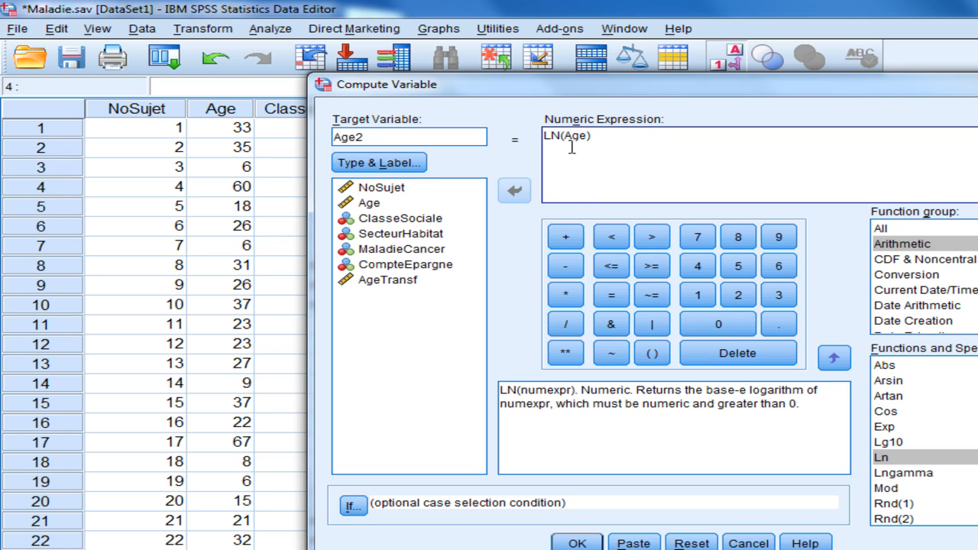
Extend the numeric expression after LN(Age) with + 2.5 * SQRT(Age).
click(566, 238)
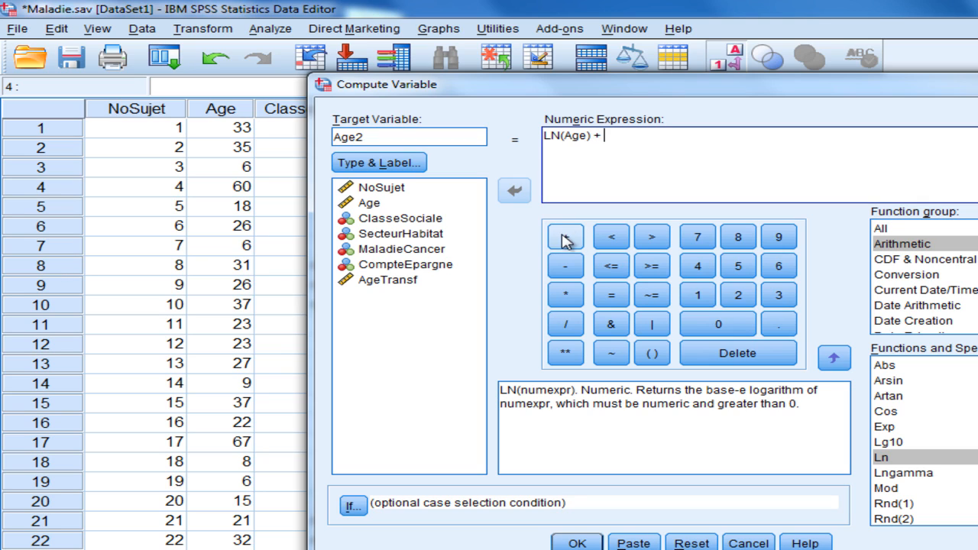
click(738, 296)
click(778, 324)
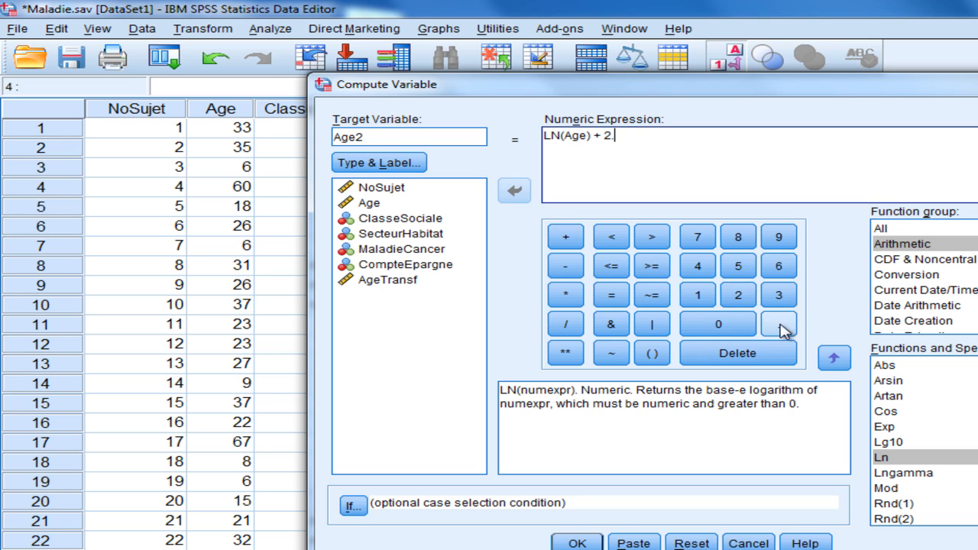
click(737, 266)
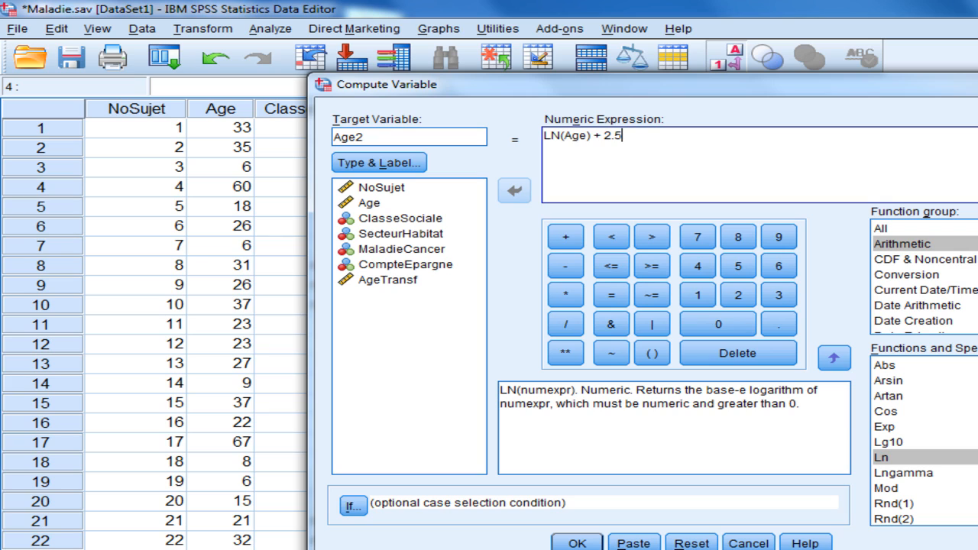
click(565, 295)
scroll(939, 485, down, 2)
click(892, 471)
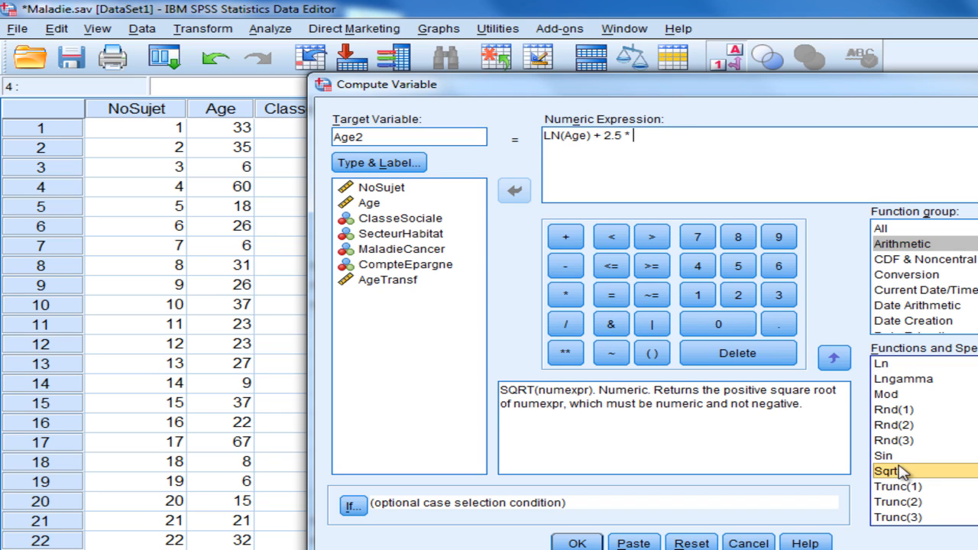
click(833, 358)
key(Delete)
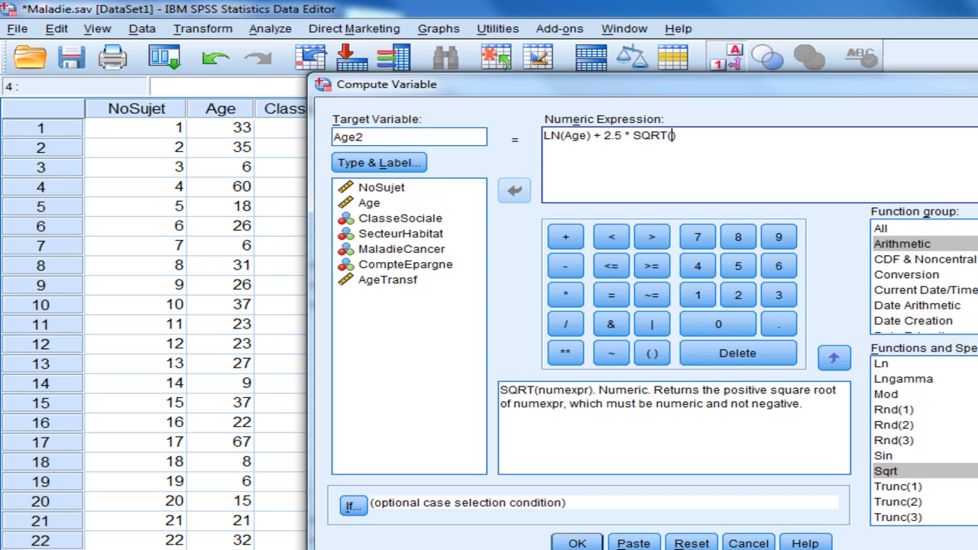
text(Age)
Subtract 5 at the end of the numeric expression and compute Age2.
click(565, 268)
text(5)
click(577, 543)
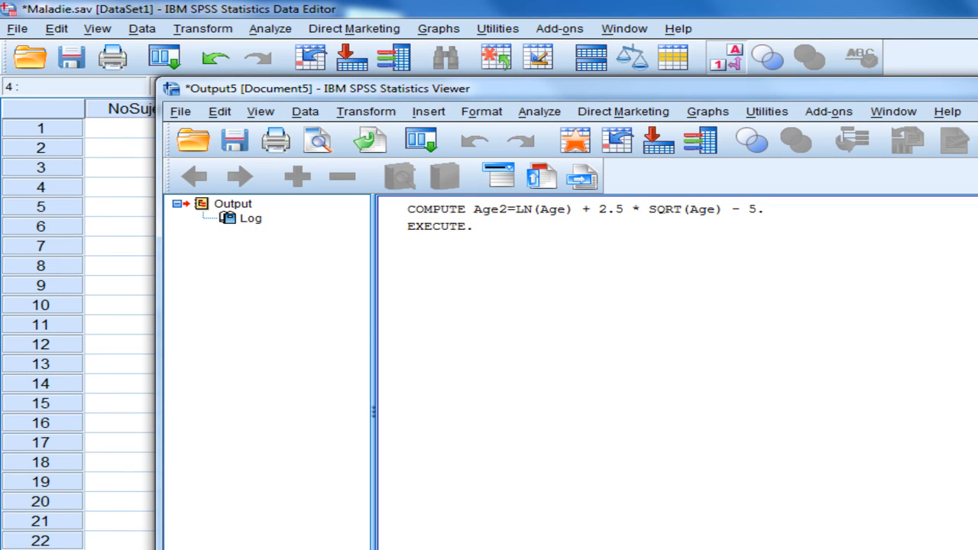
Return to the Maladie.sav data and run Explore with Age2 as the only dependent variable, replacing Age and AgeTransf, split by ClasseSociale.
key(super+Down)
scroll(531, 324, right, 2)
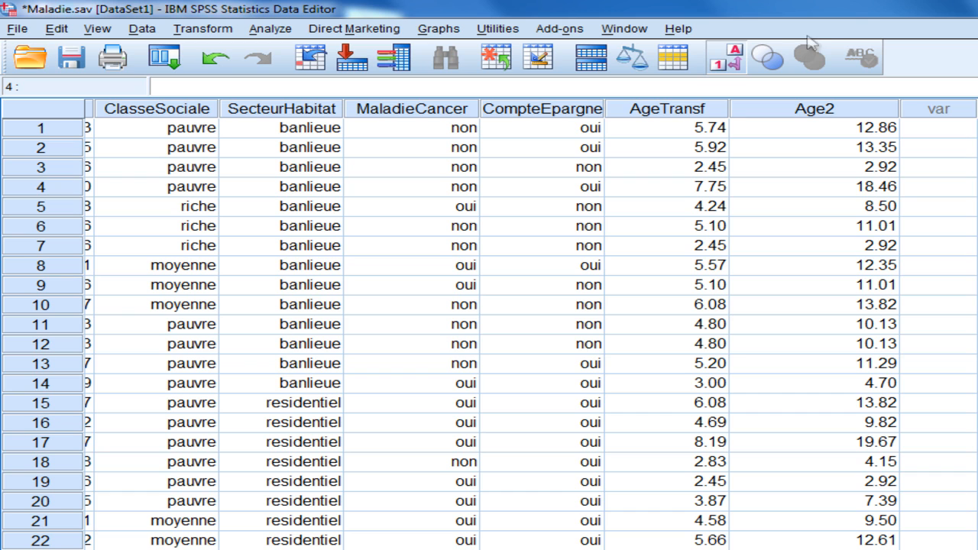
click(267, 29)
mouse_move(336, 71)
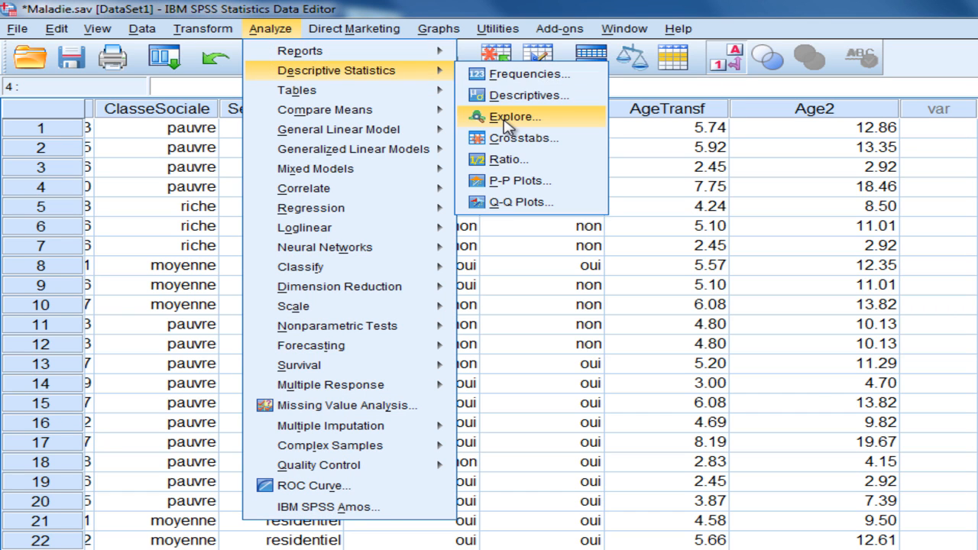
click(523, 177)
drag(976, 241, 812, 207)
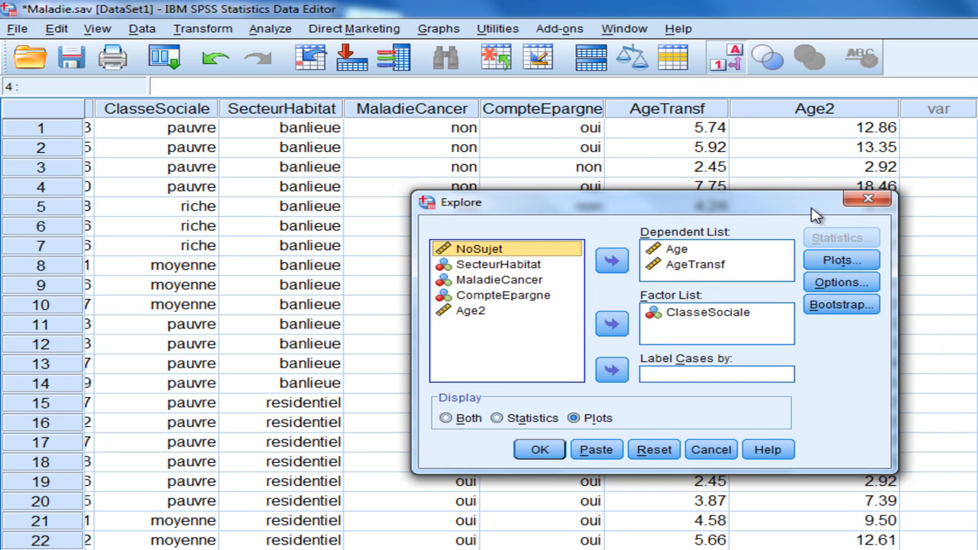
drag(695, 261, 657, 268)
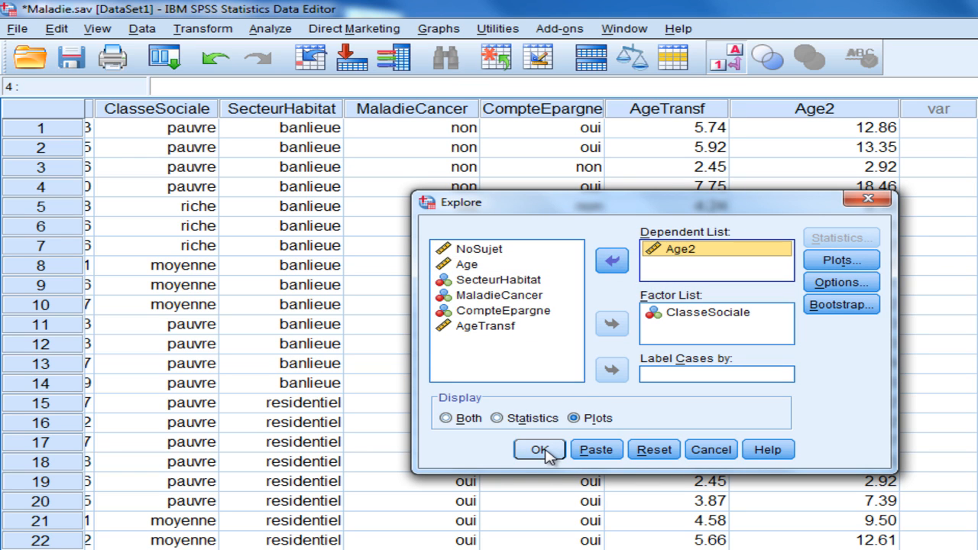
click(539, 450)
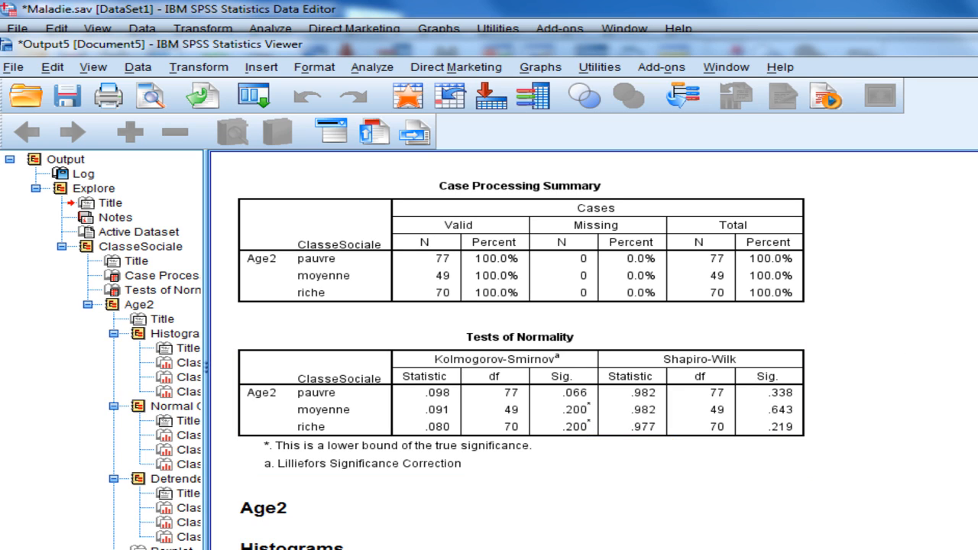
Examine the Tests of Normality table, histograms, Q-Q plots and boxplots of Age2 for each social class.
scroll(519, 355, down, 6)
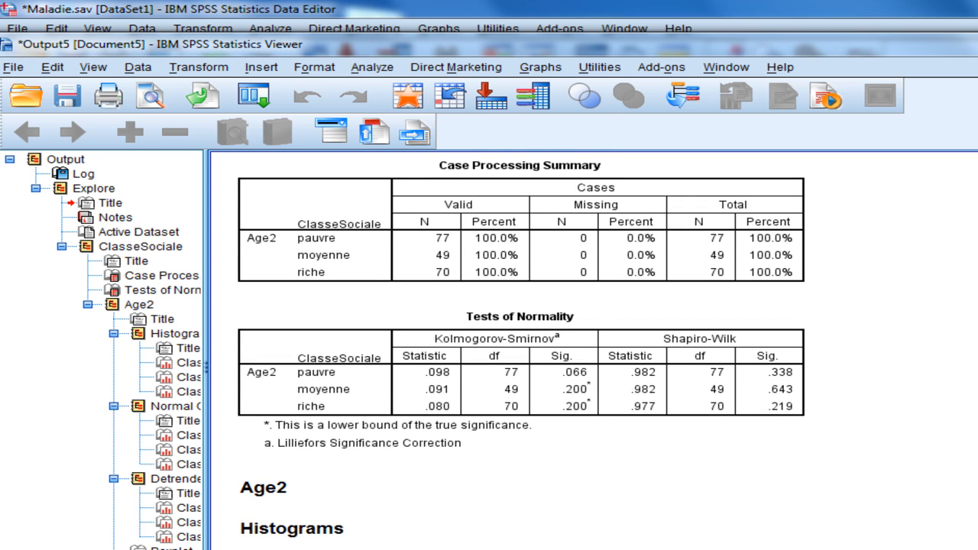
scroll(520, 355, up, 5)
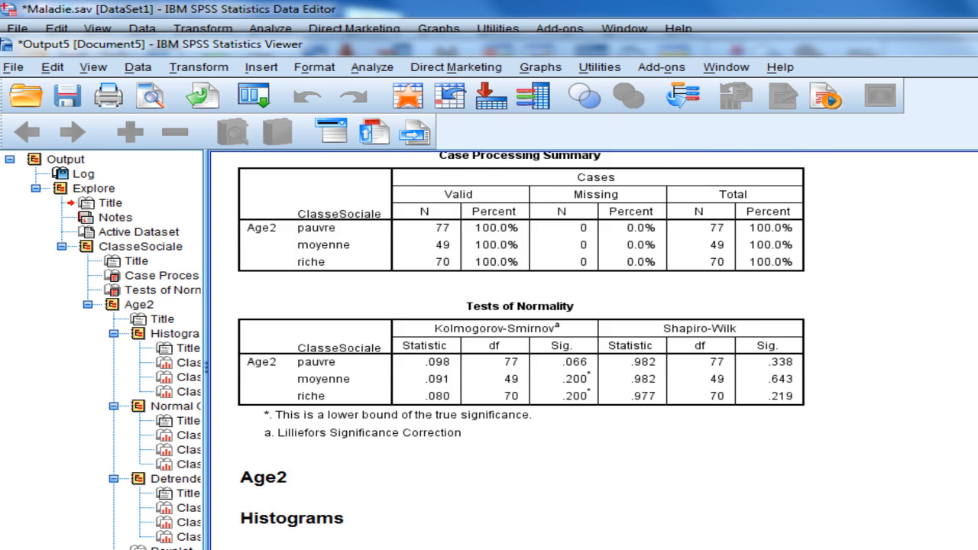
scroll(519, 355, down, 5)
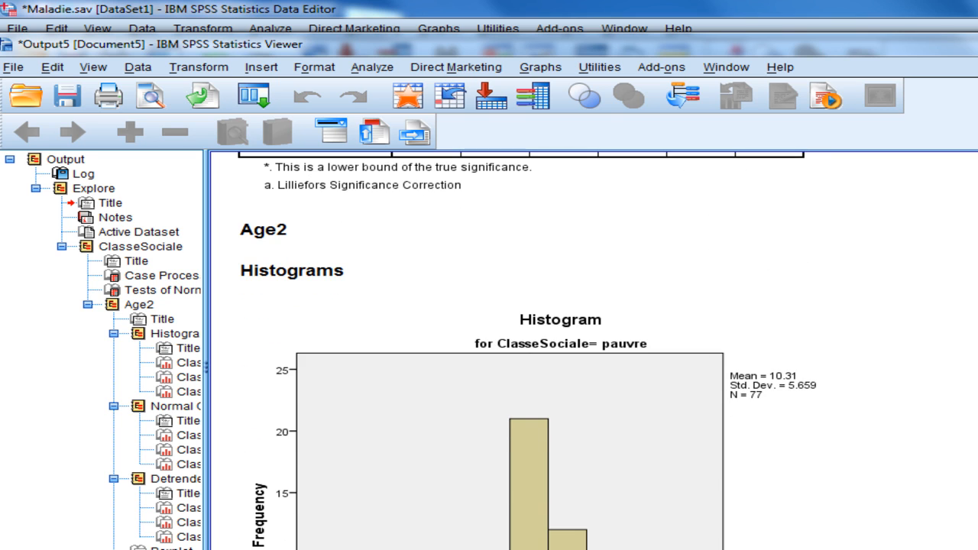
scroll(482, 351, down, 5)
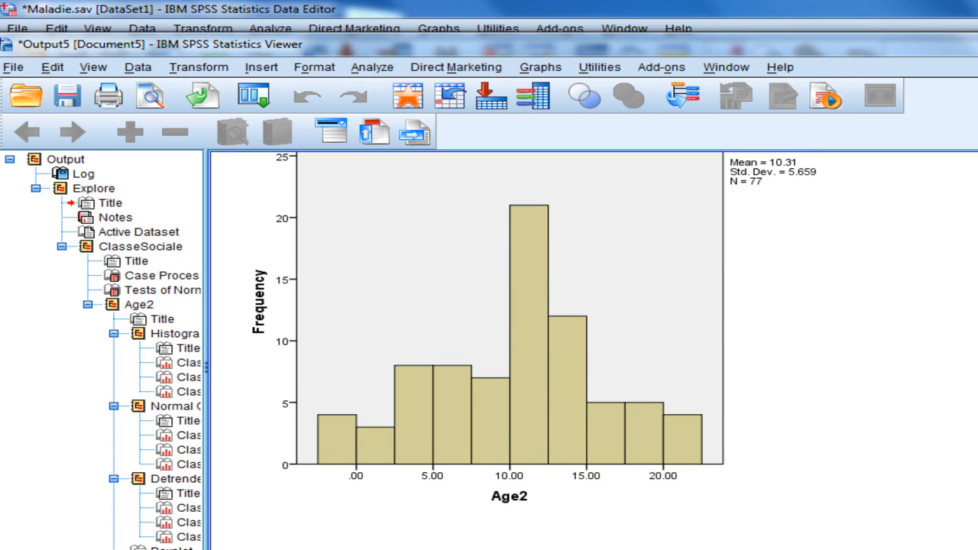
scroll(481, 351, down, 8)
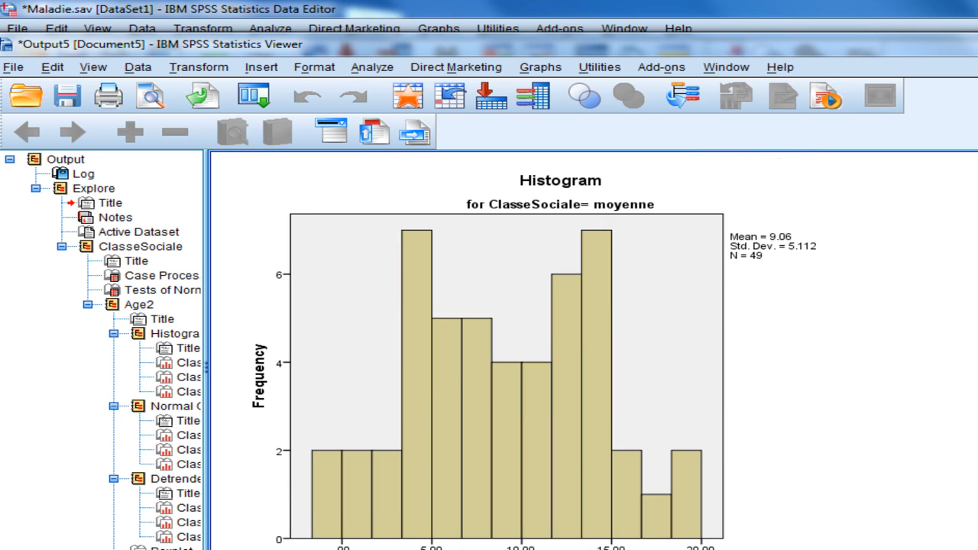
scroll(481, 352, down, 11)
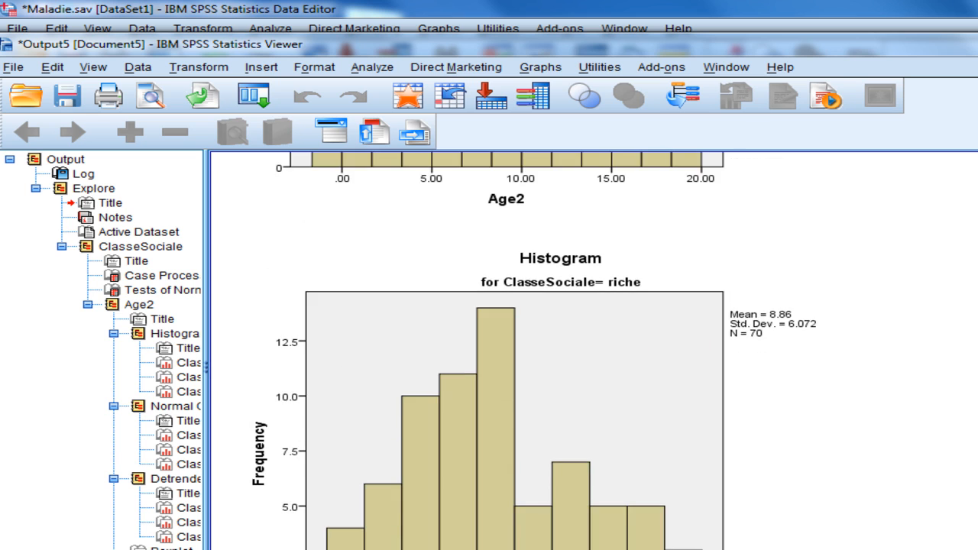
scroll(481, 351, down, 15)
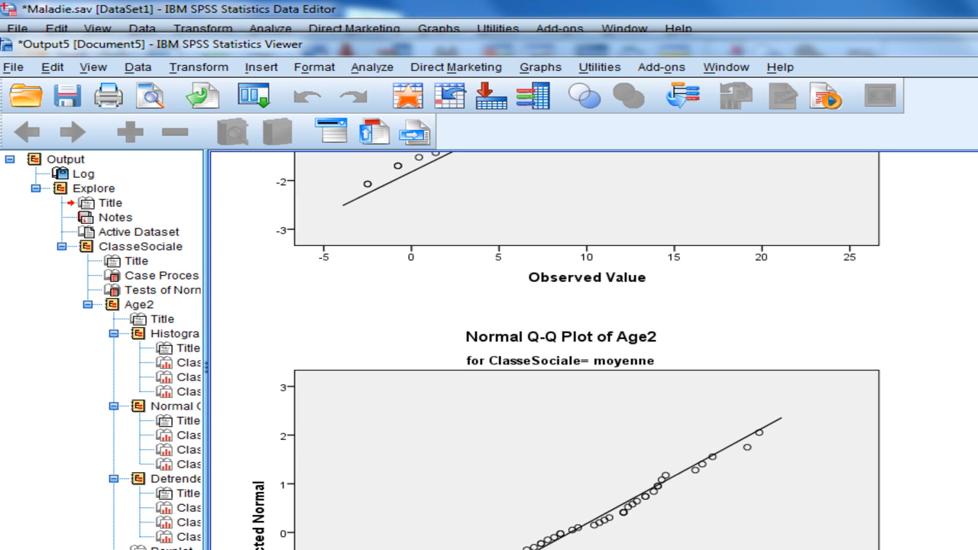
scroll(565, 351, down, 20)
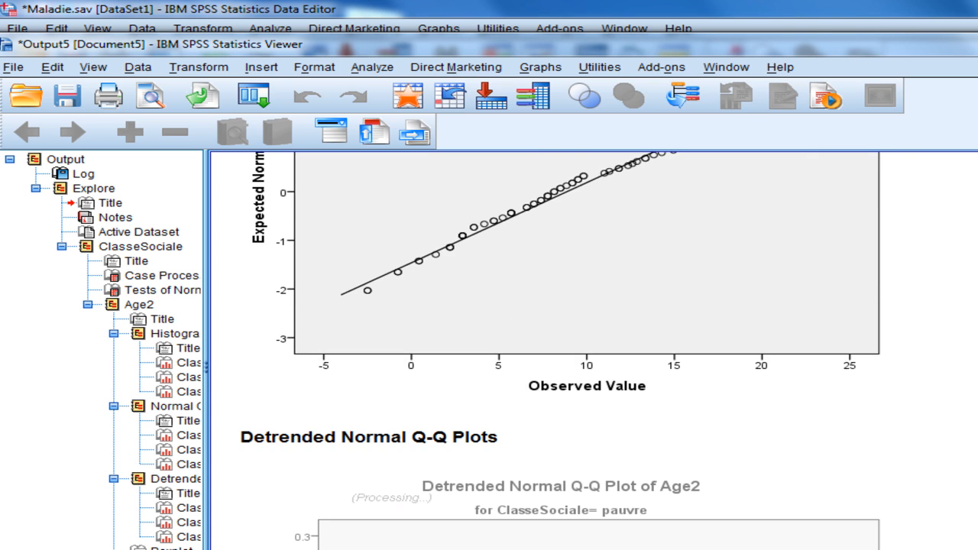
scroll(565, 352, down, 10)
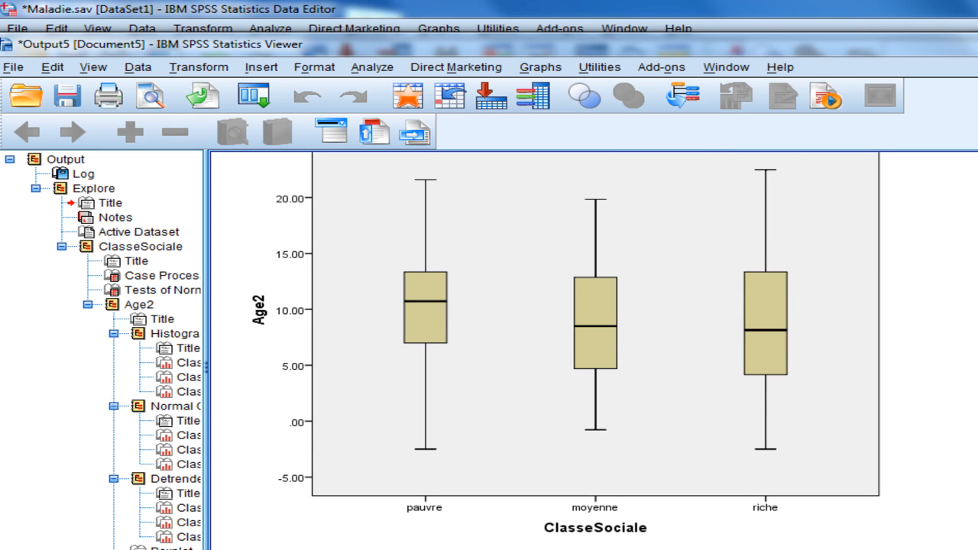
scroll(565, 352, up, 20)
Go back to the Maladie.sav data and create a new, empty syntax file.
key(alt+Tab)
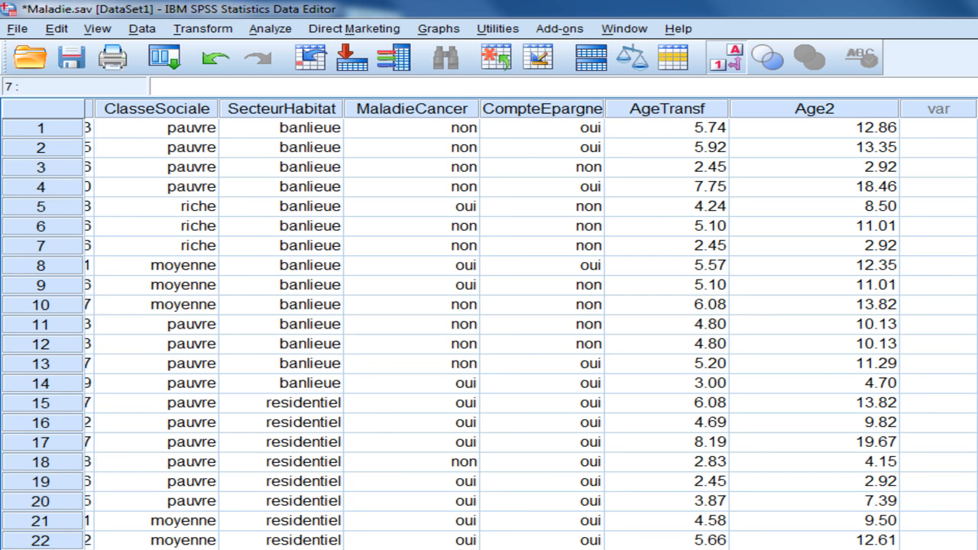
click(202, 28)
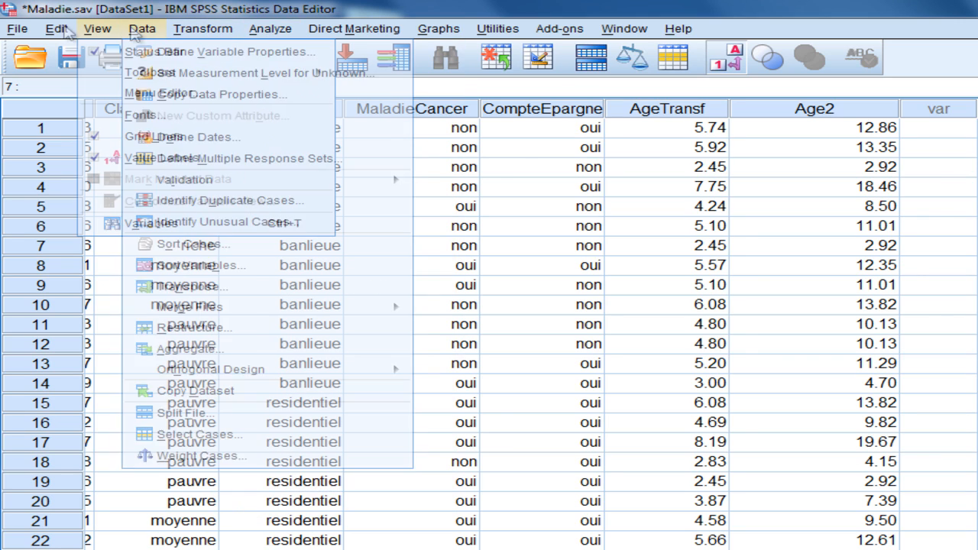
mouse_move(17, 28)
mouse_move(46, 52)
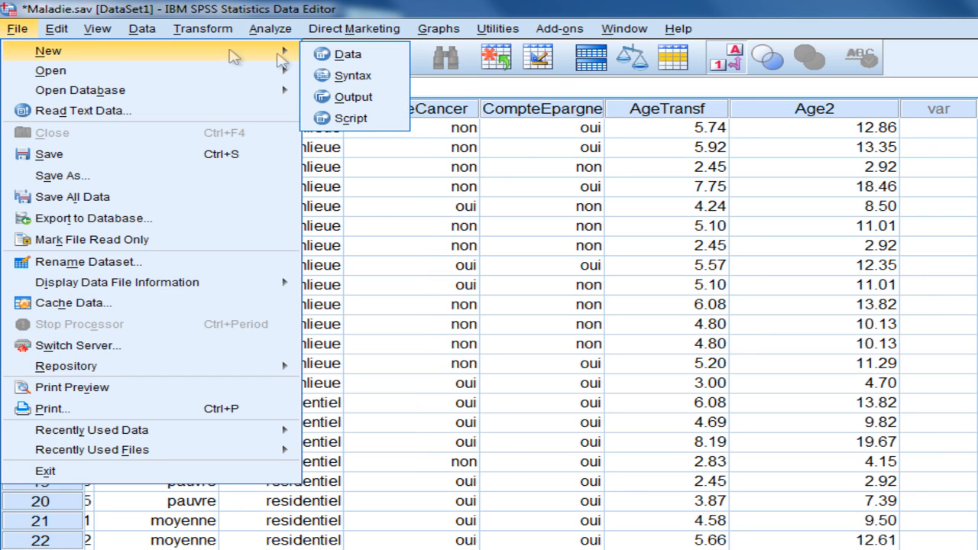
click(352, 75)
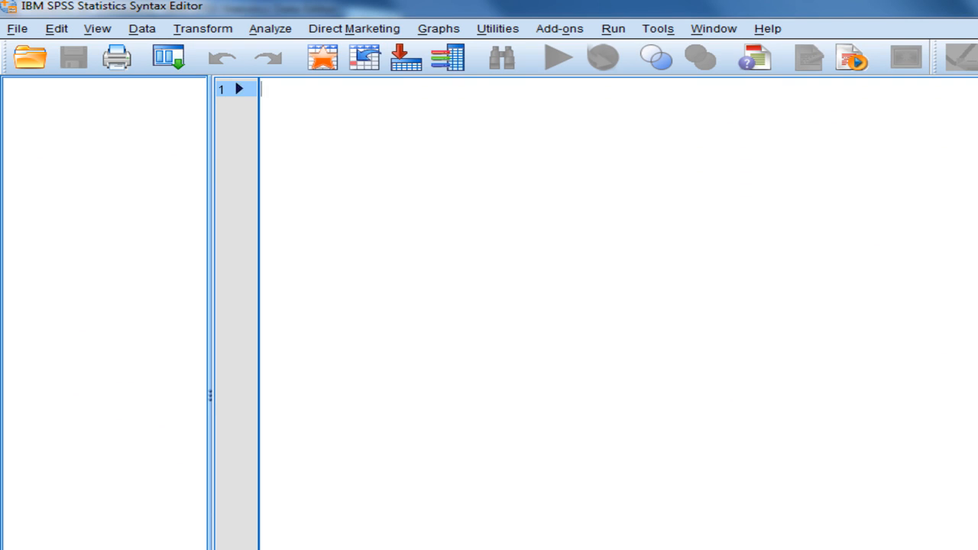
Write the syntax command compute Age3=LNORMAL(age). on the first line, picking the LNORMAL function from the suggestions.
text(compu)
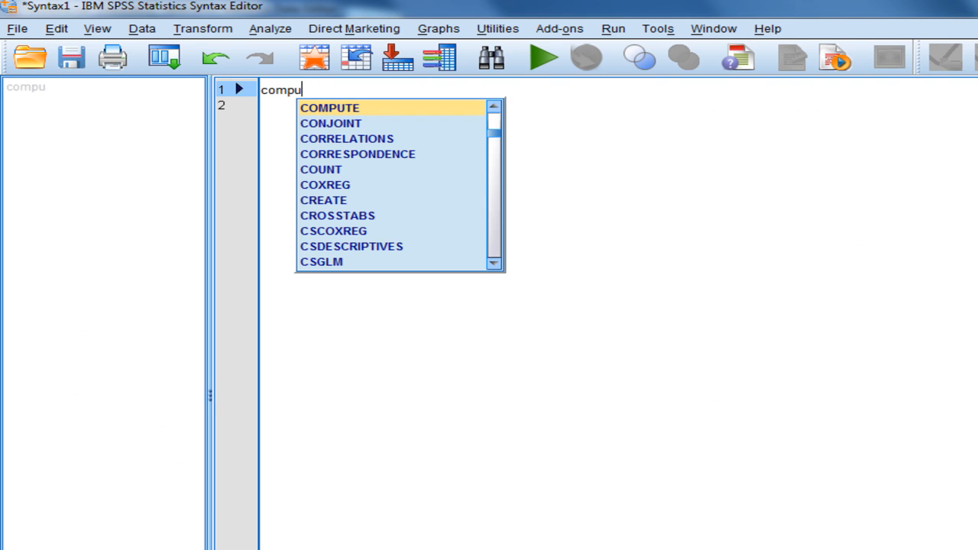
text(te )
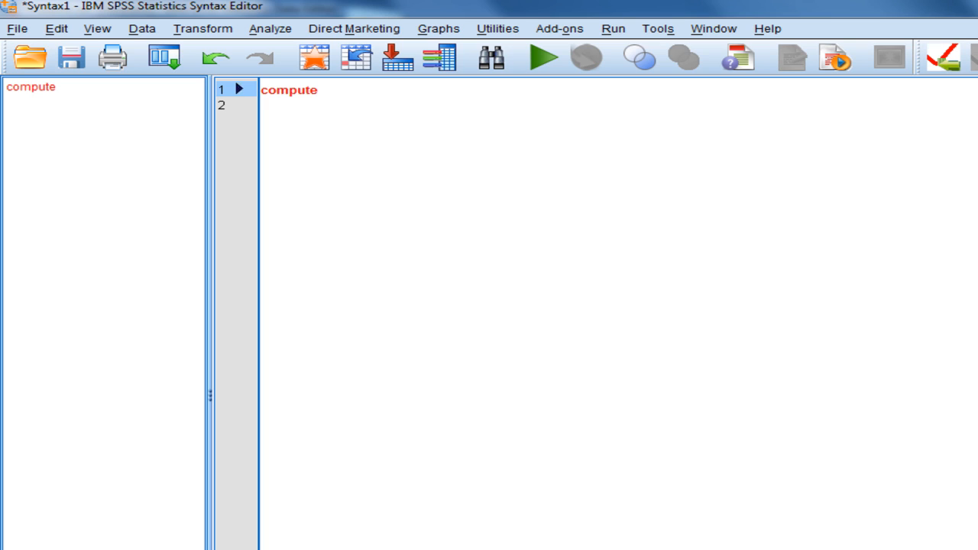
text(Age3=)
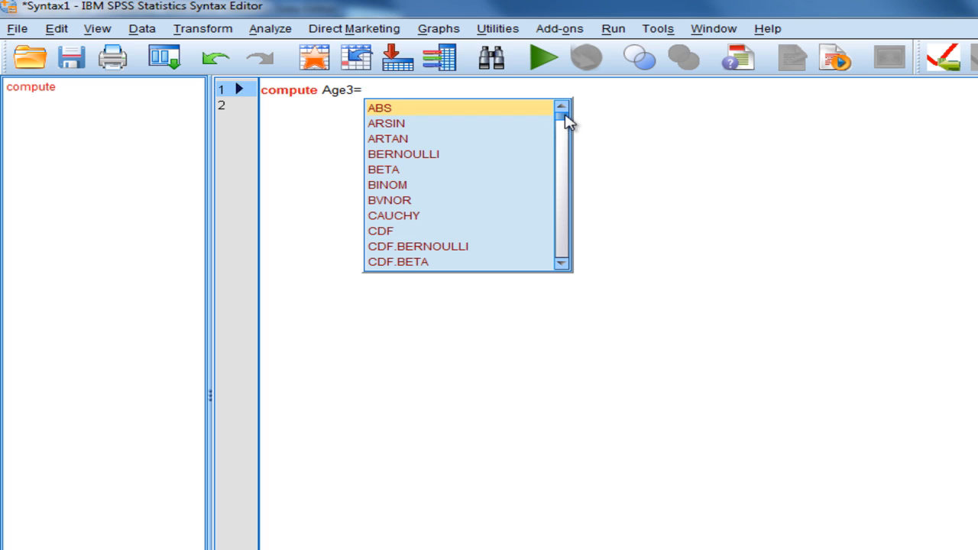
drag(566, 117, 565, 179)
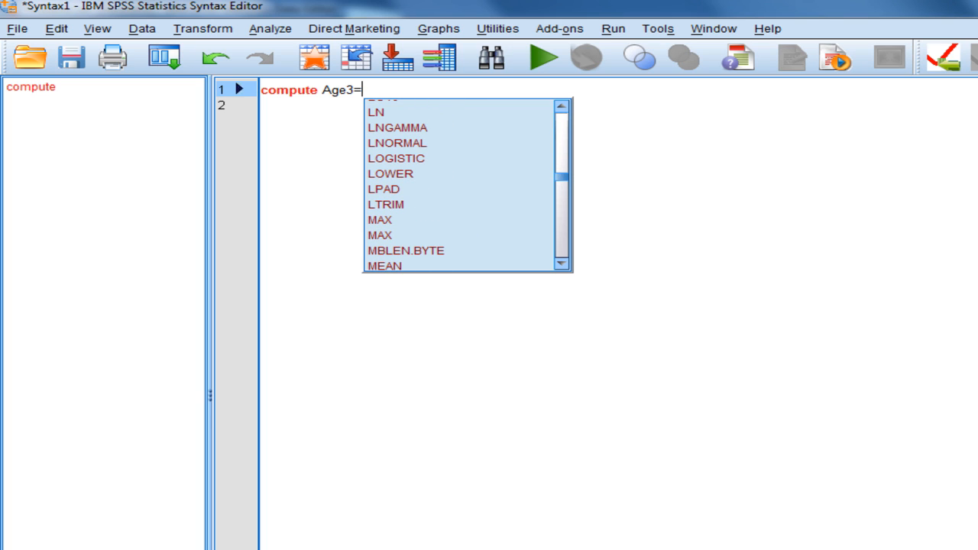
double_click(401, 144)
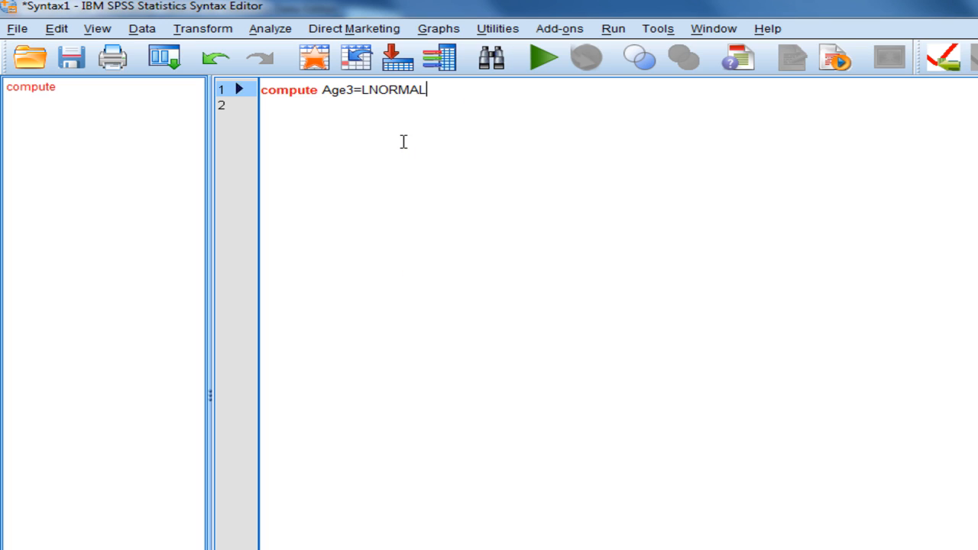
text((age)
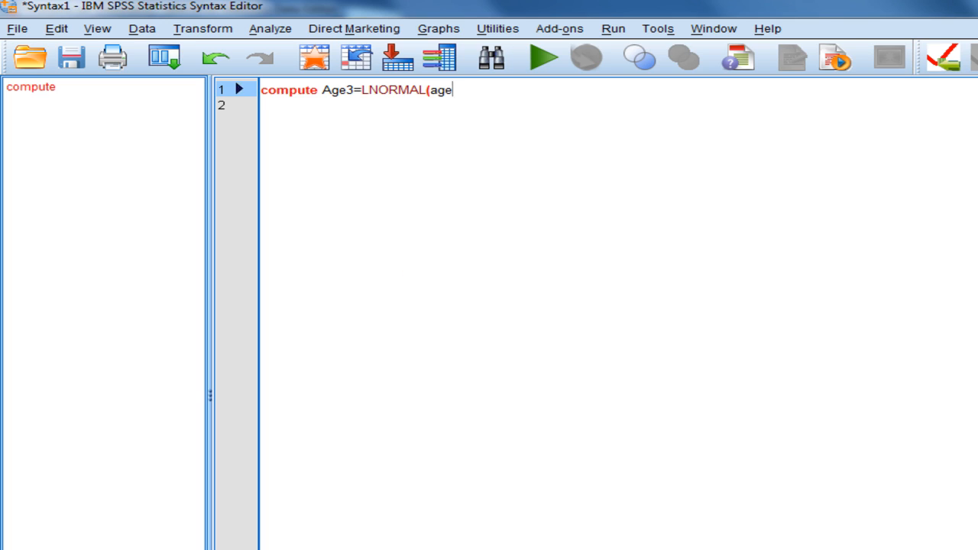
text().)
key(Return)
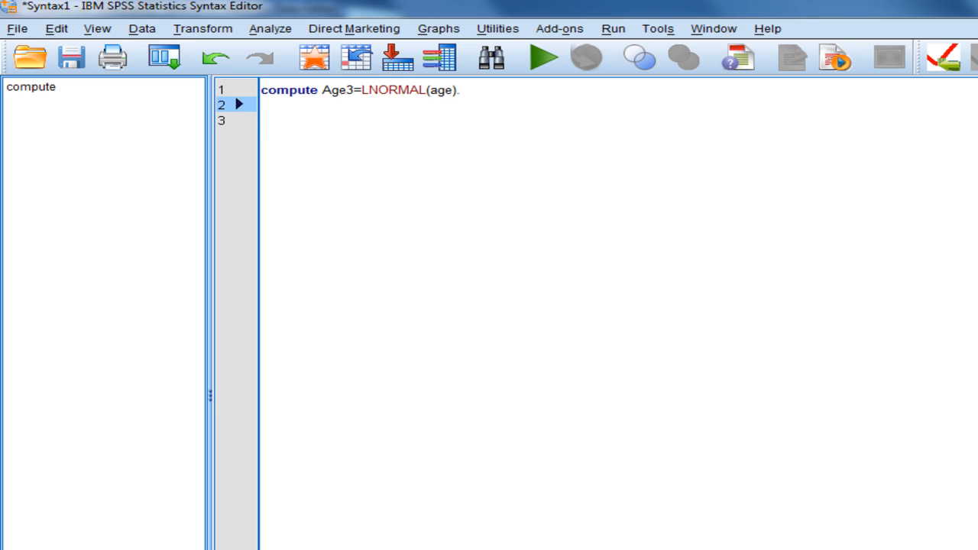
Add execute. on the second line, try to run the whole syntax and bring its output into view.
text(execute.)
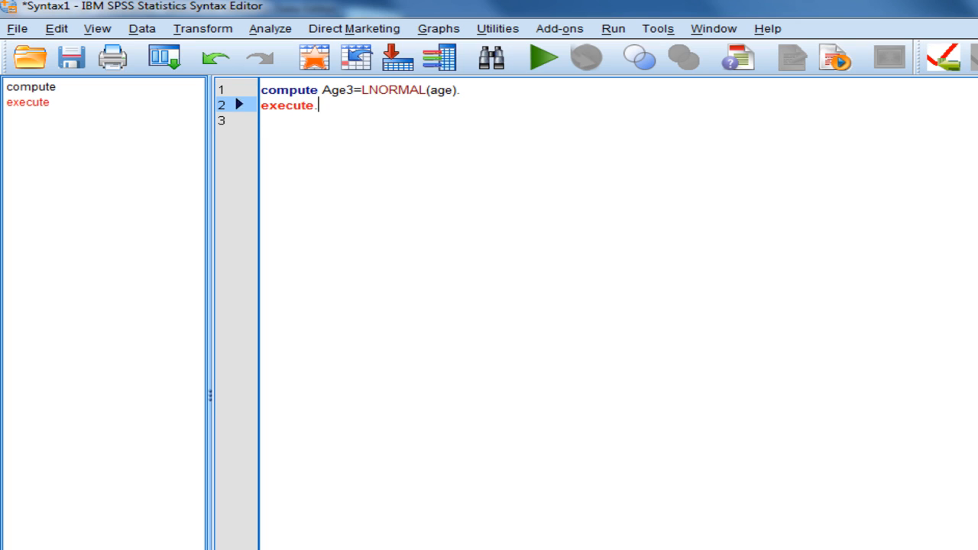
key(Return)
key(ctrl+a)
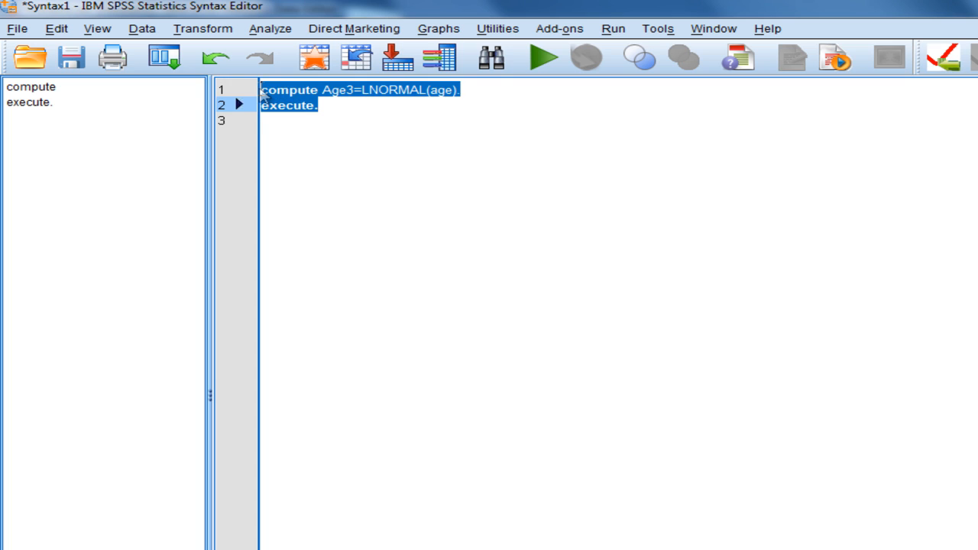
click(541, 59)
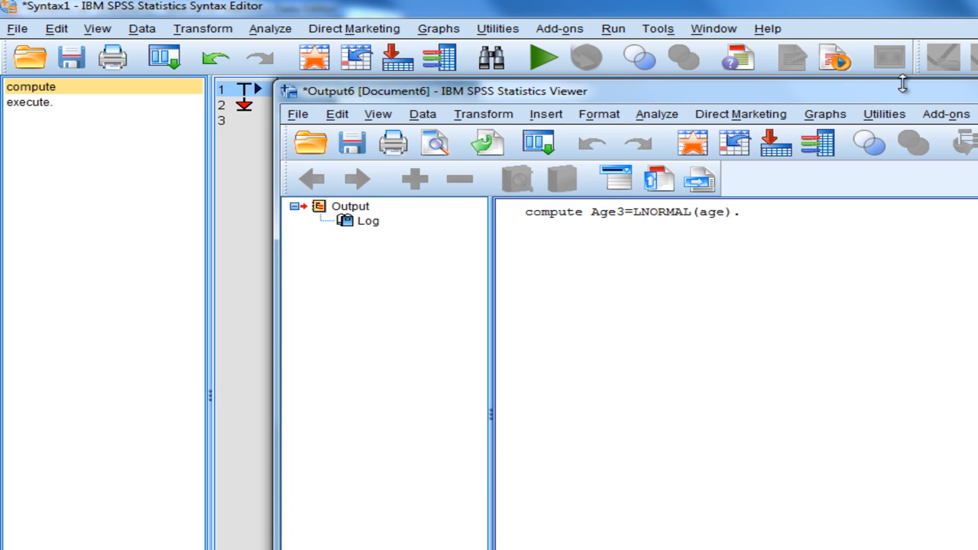
drag(977, 92, 730, 83)
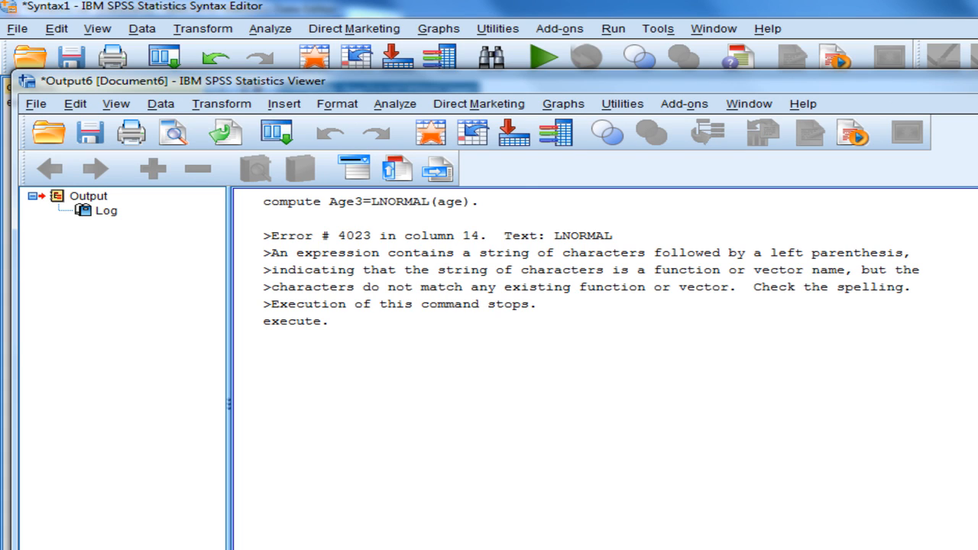
Change the LNORMAL argument in the syntax to Age with a capital A and try running both lines again.
click(444, 9)
click(460, 89)
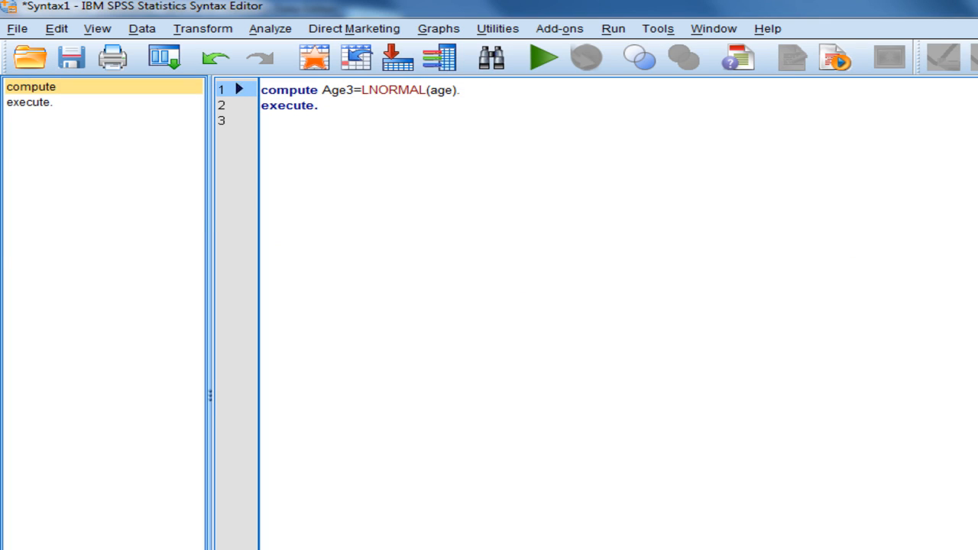
key(alt+Tab)
key(alt+Tab)
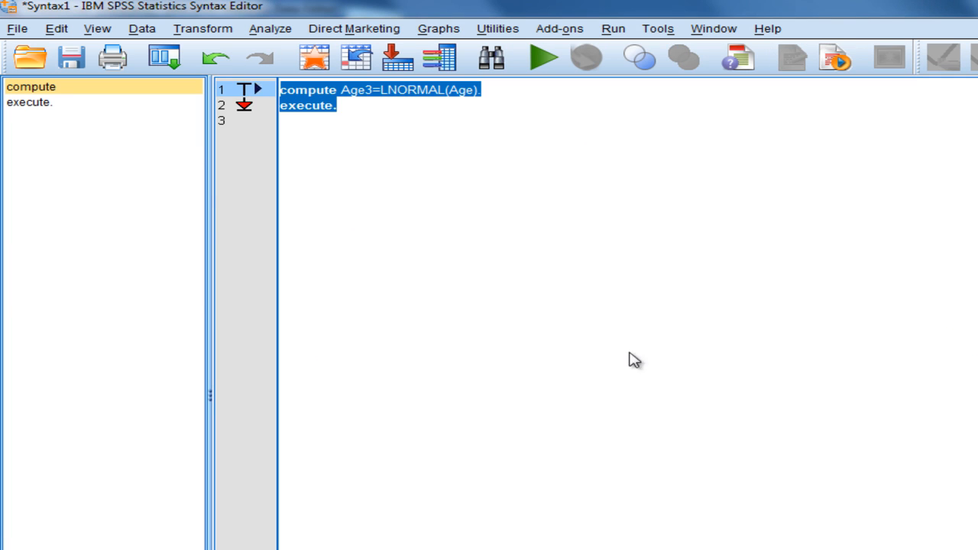
click(629, 353)
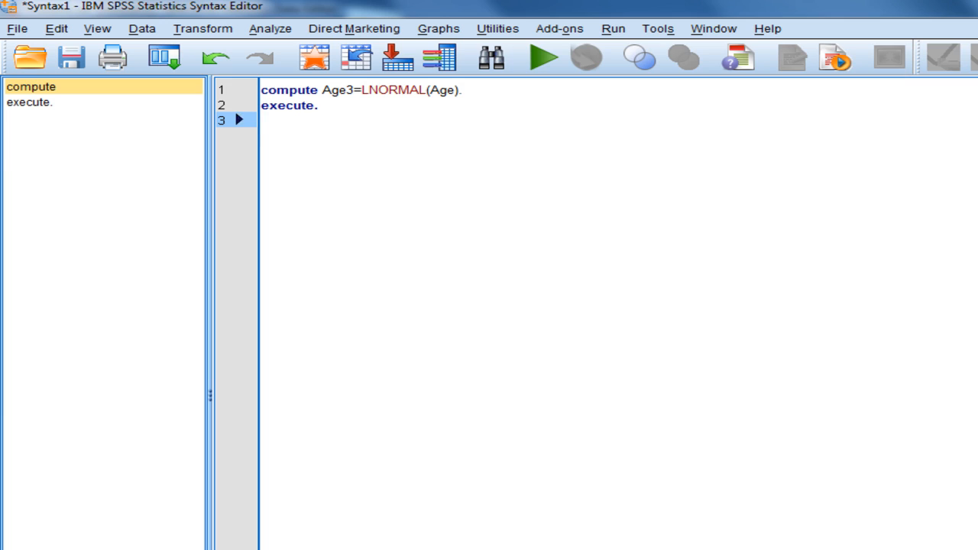
Rewrite the syntax as compute Age3 =LN(Age+3). using the suggested LN function, followed by execute. on the second line.
key(alt+Tab)
scroll(531, 324, left, 3)
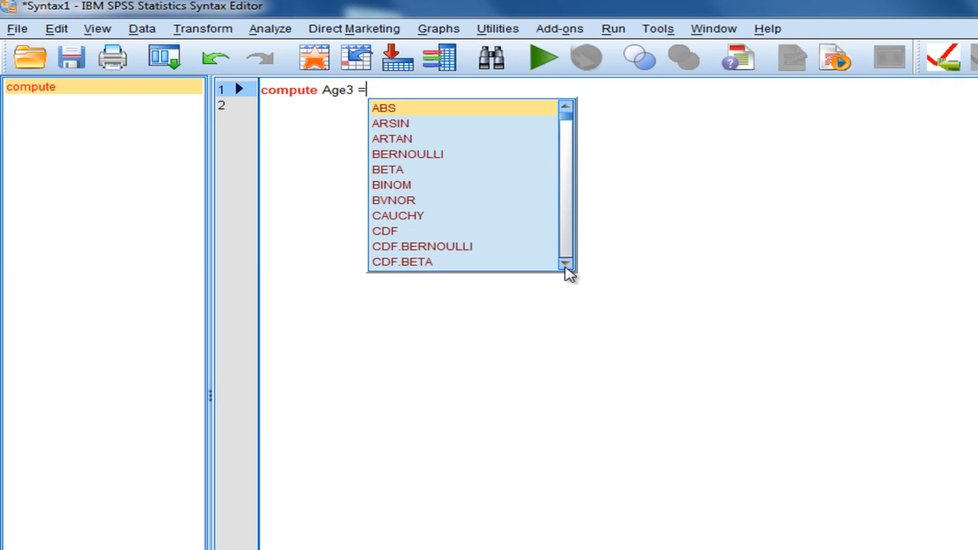
scroll(556, 182, down, 10)
click(391, 156)
double_click(391, 156)
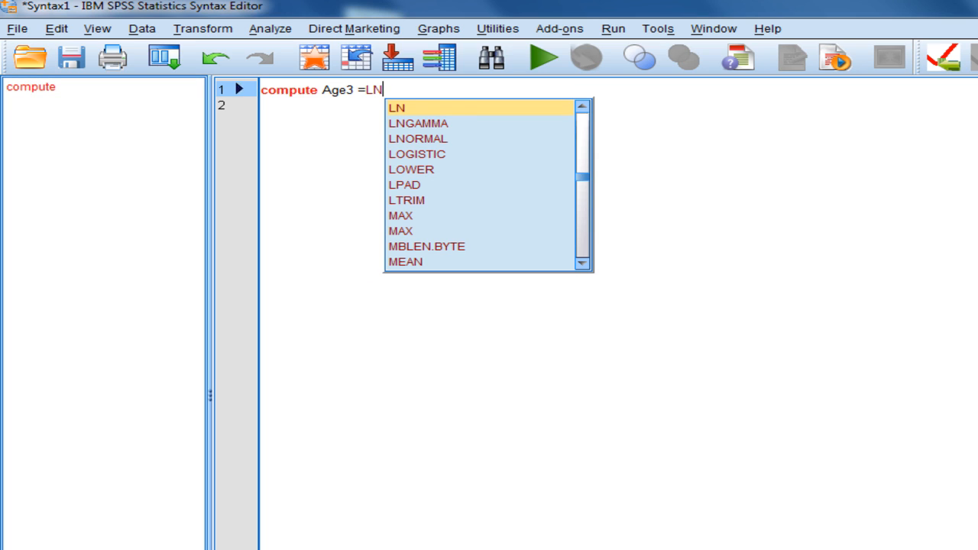
text((Age)
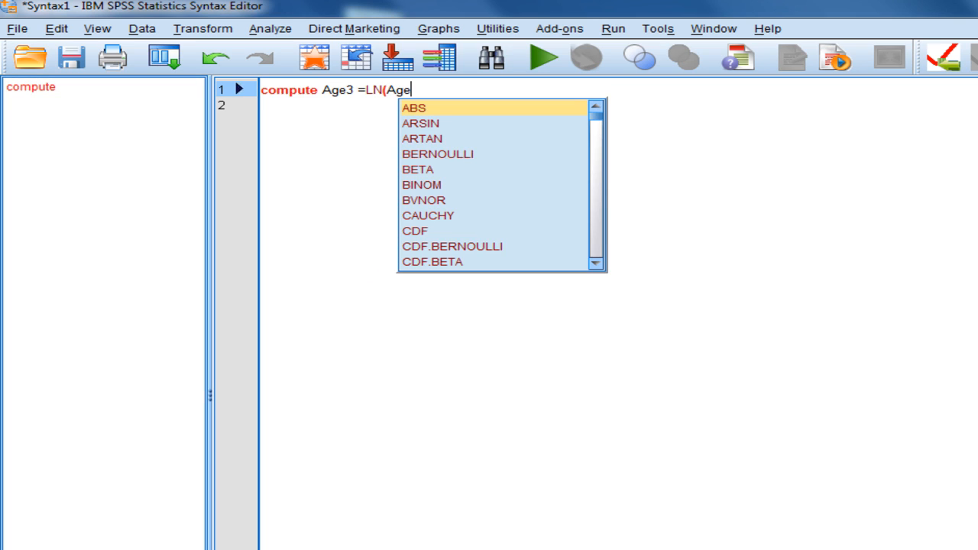
key(Escape)
text(+)
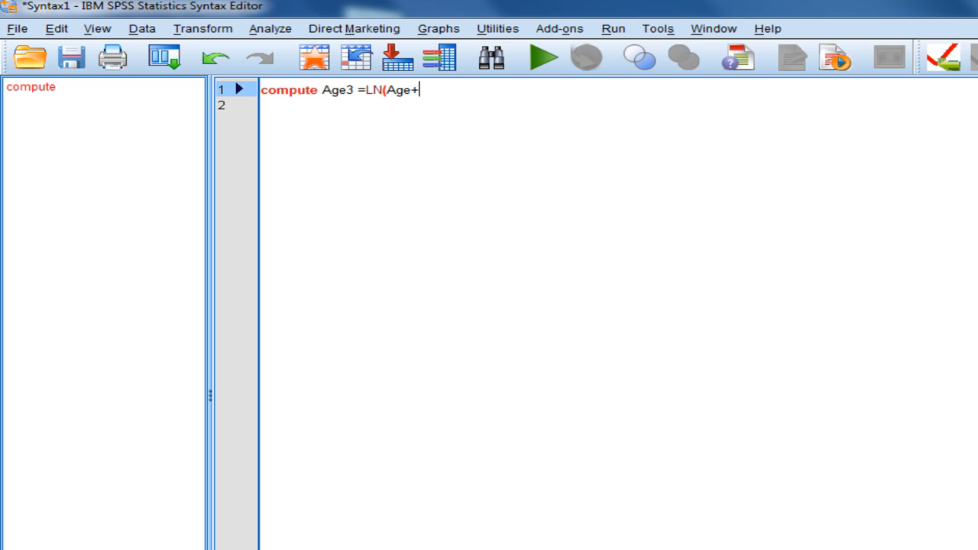
text(3).)
key(Return)
text(execu)
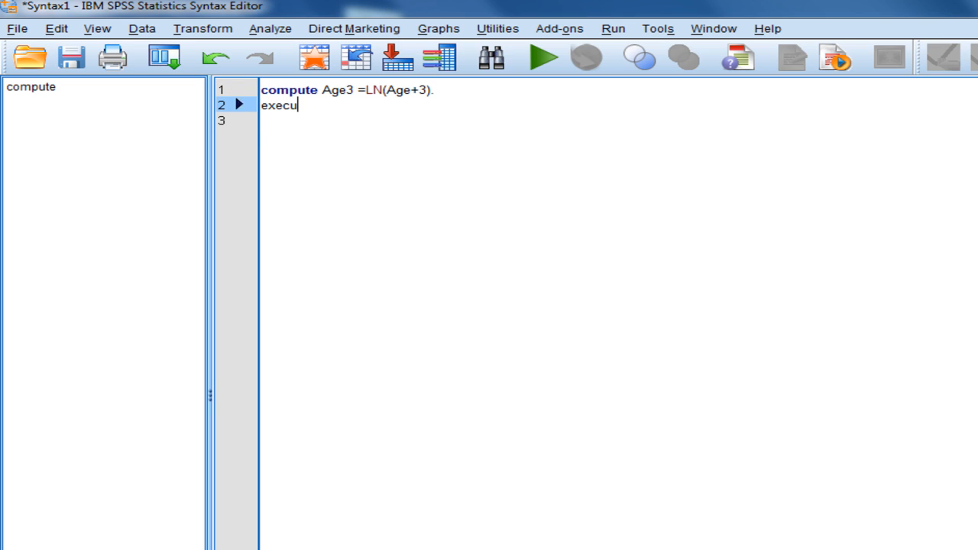
text(te.)
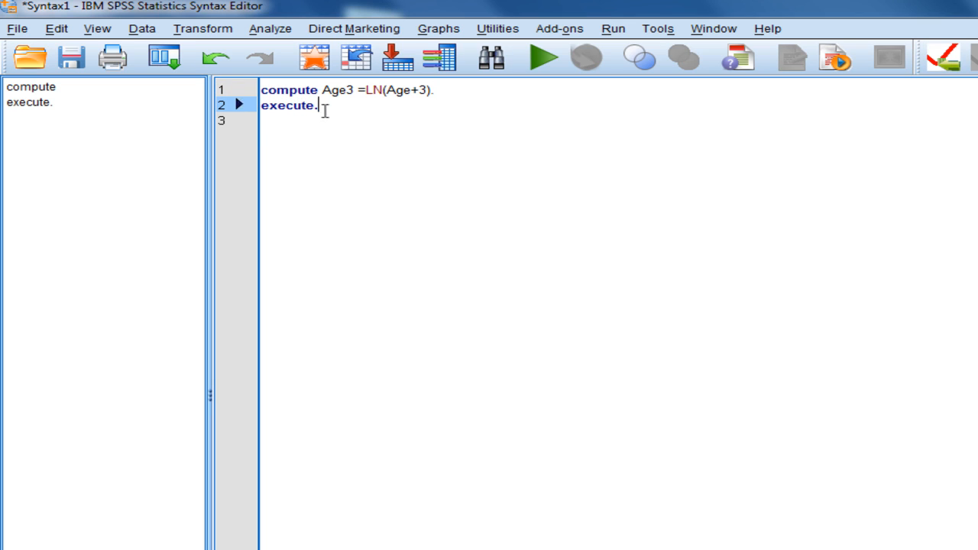
Run both syntax lines to compute Age3 and switch to the Maladie.sav data.
drag(323, 107, 260, 90)
click(543, 57)
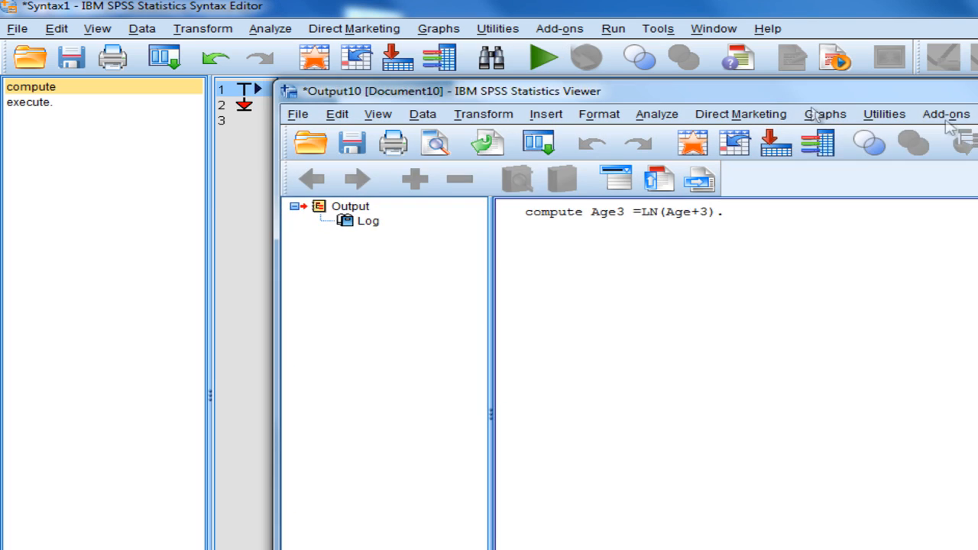
click(867, 114)
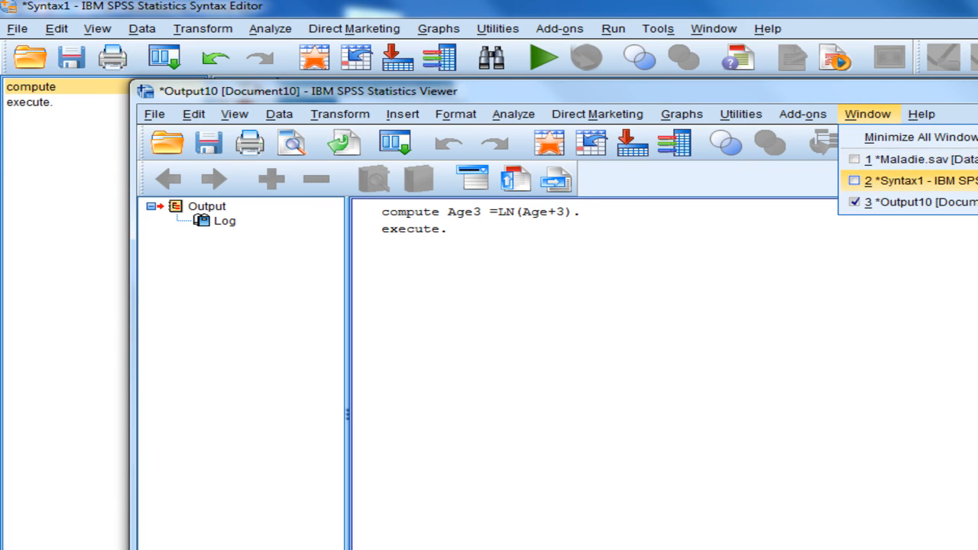
click(921, 160)
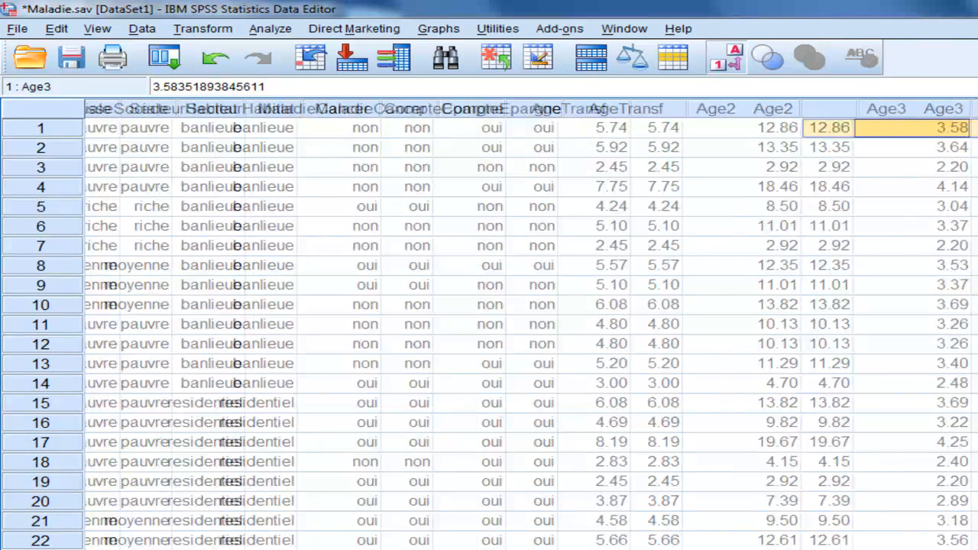